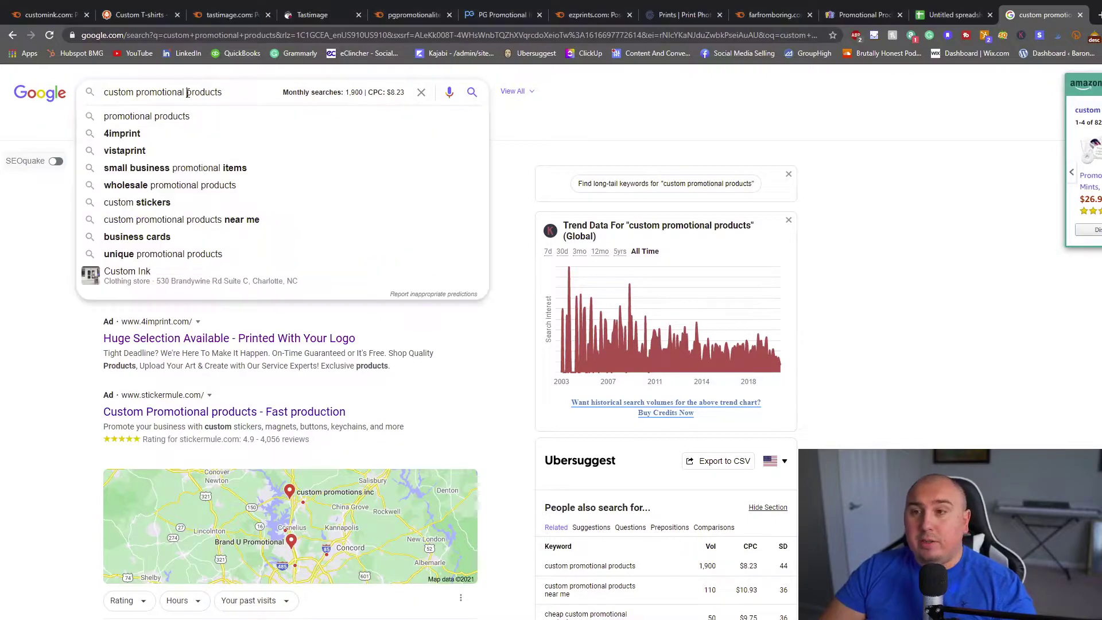
Step: Search Google for "custom promotional prints" in a new browser tab, keeping the existing "custom promotional products" results open
{"action": "left_click", "coordinate": [698, 107]}
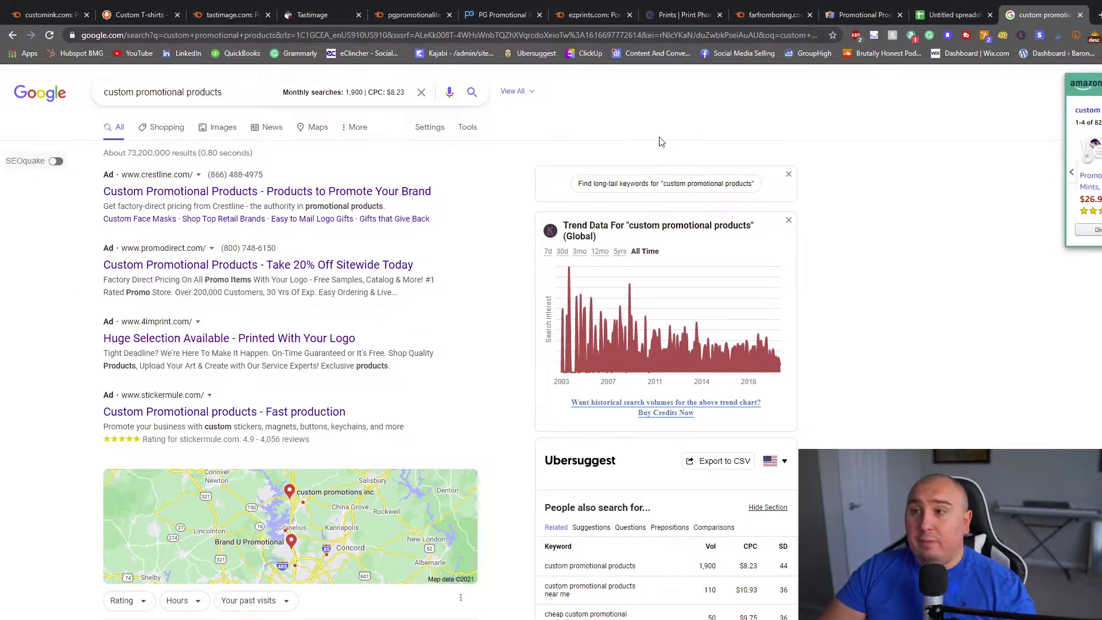
{"action": "left_click", "coordinate": [1098, 16]}
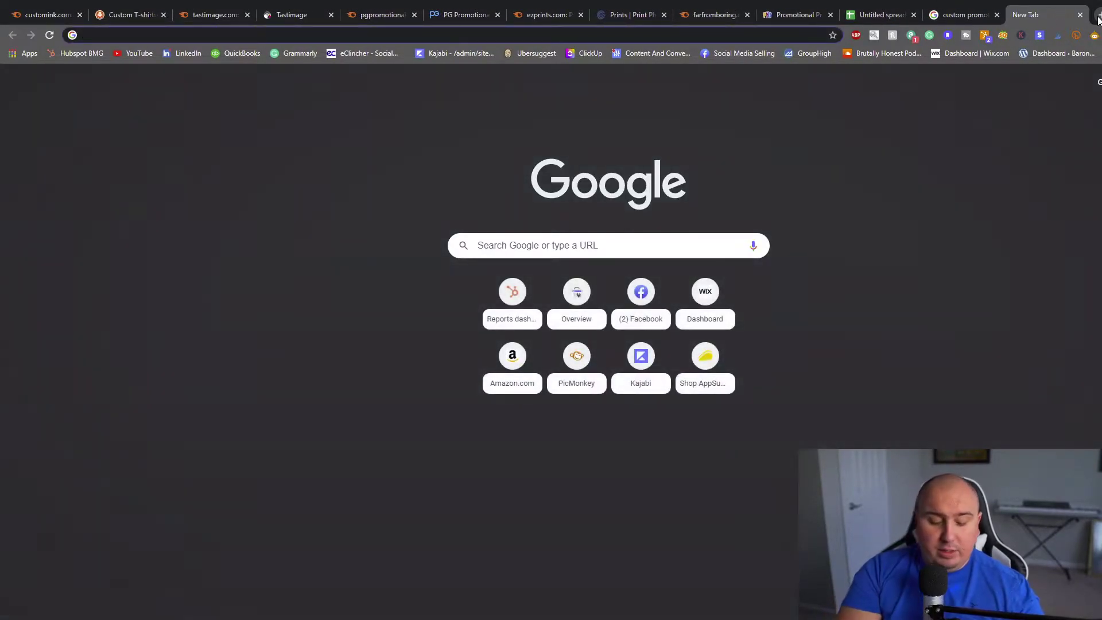
{"action": "type", "text": "cus"}
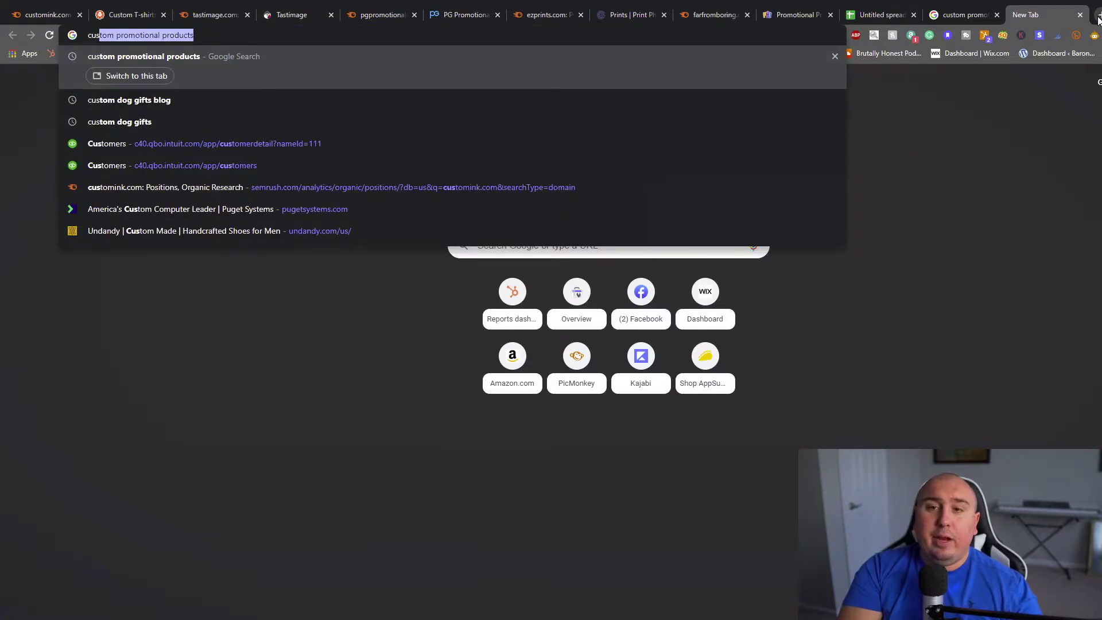
{"action": "type", "text": "tom promotional pr"}
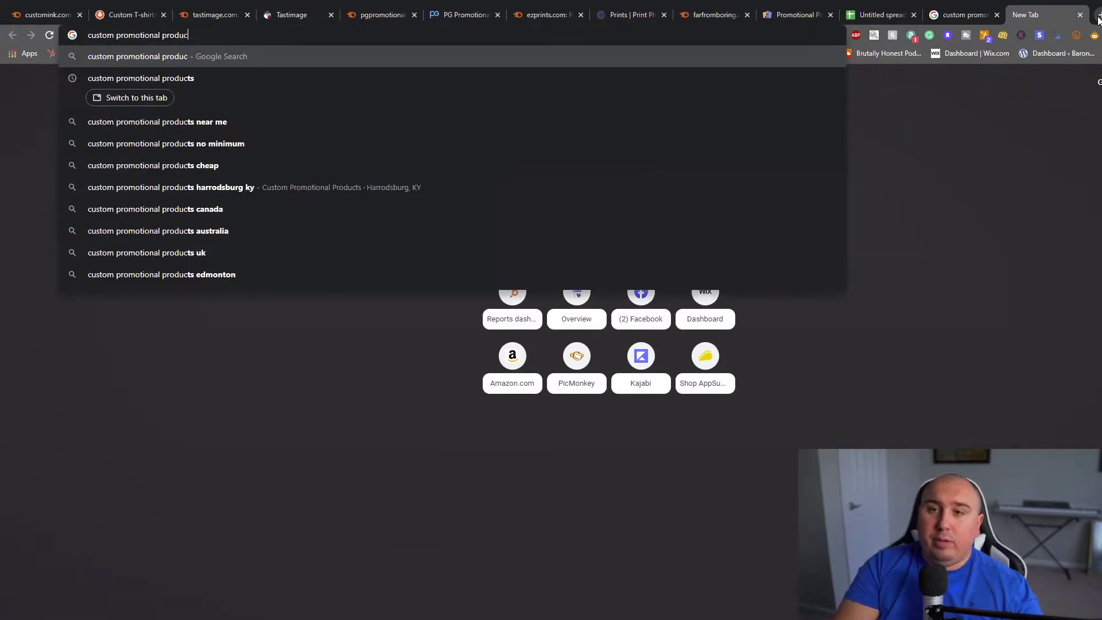
{"action": "key", "text": "BackSpace"}
{"action": "key", "text": "BackSpace"}
{"action": "type", "text": "o"}
{"action": "key", "text": "BackSpace"}
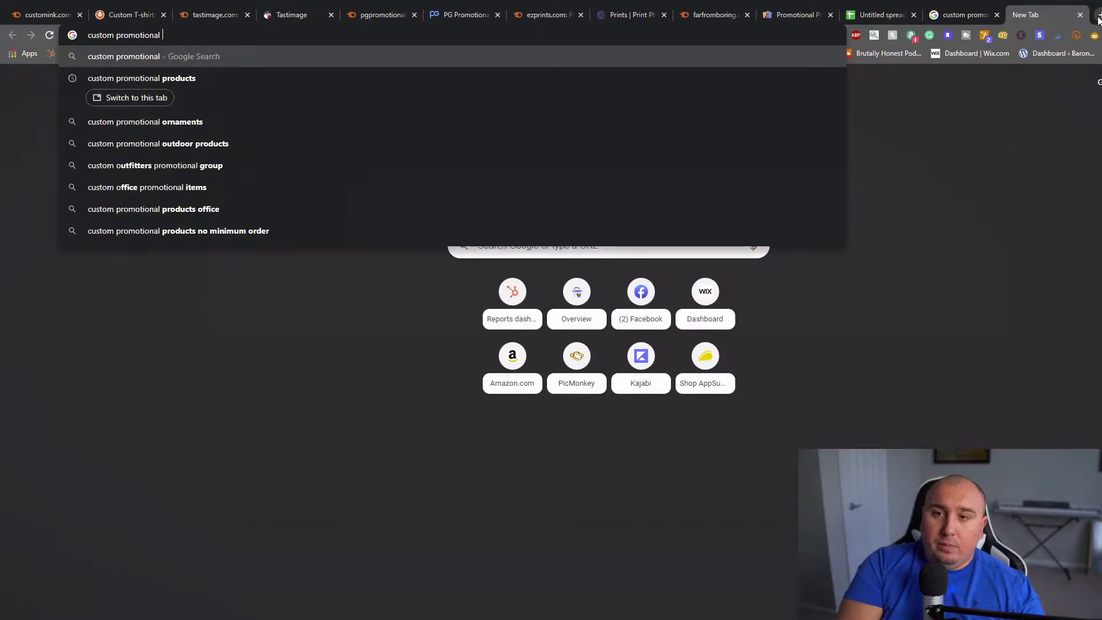
{"action": "type", "text": "prints"}
{"action": "key", "text": "Return"}
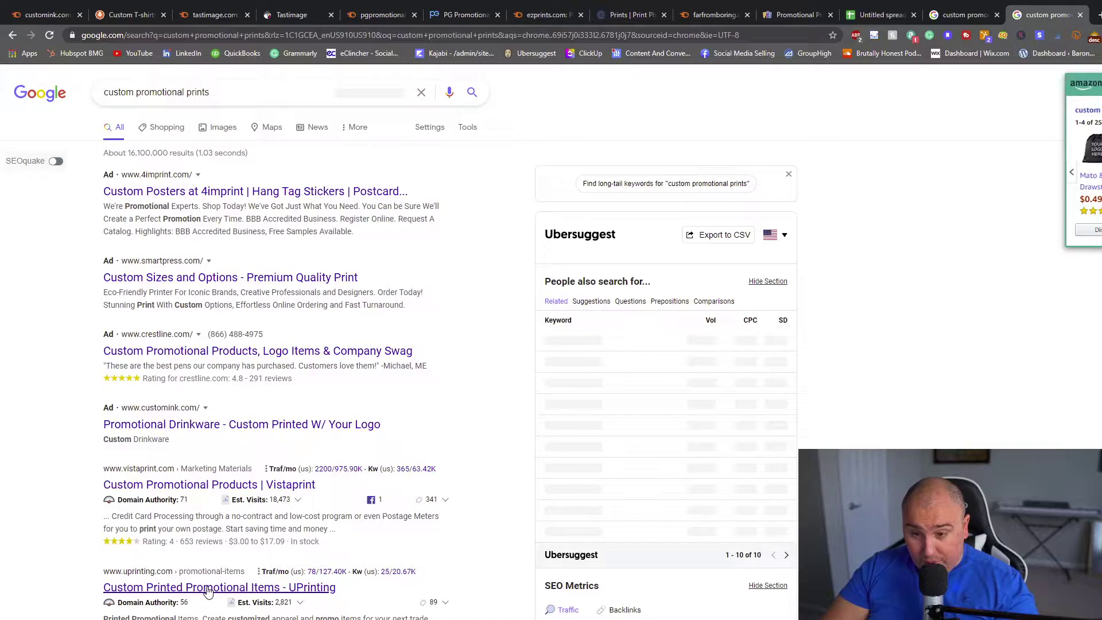
Step: Examine the organic results for "custom promotional prints", comparing the competing sites' domain authority, estimated visits and traffic
{"action": "scroll", "coordinate": [208, 593], "scroll_direction": "down", "scroll_amount": 2}
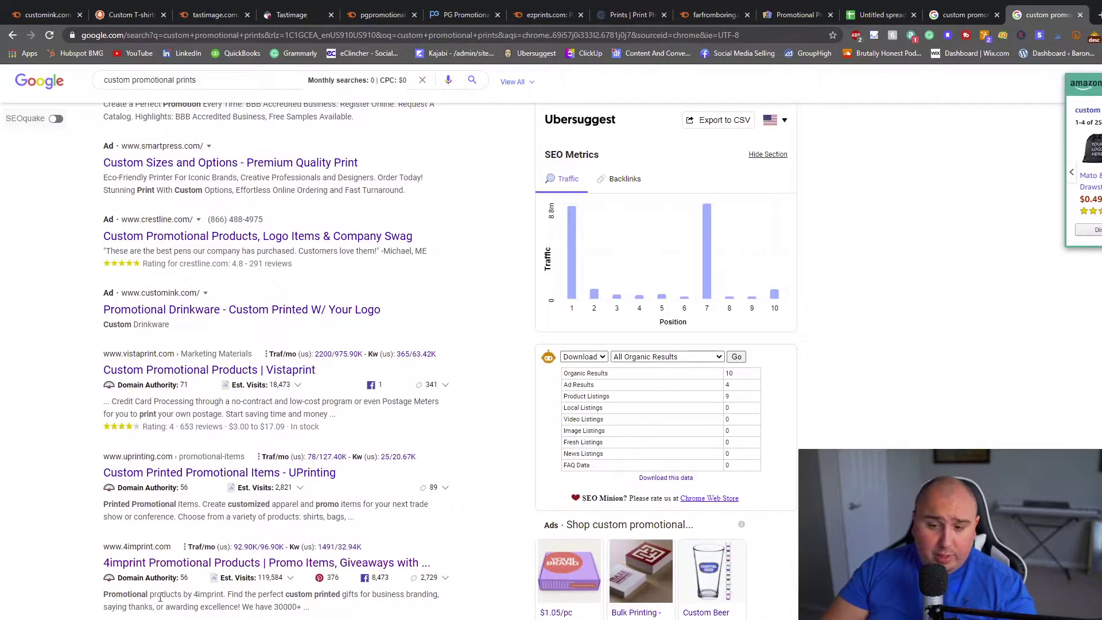
{"action": "scroll", "coordinate": [160, 598], "scroll_direction": "down", "scroll_amount": 2}
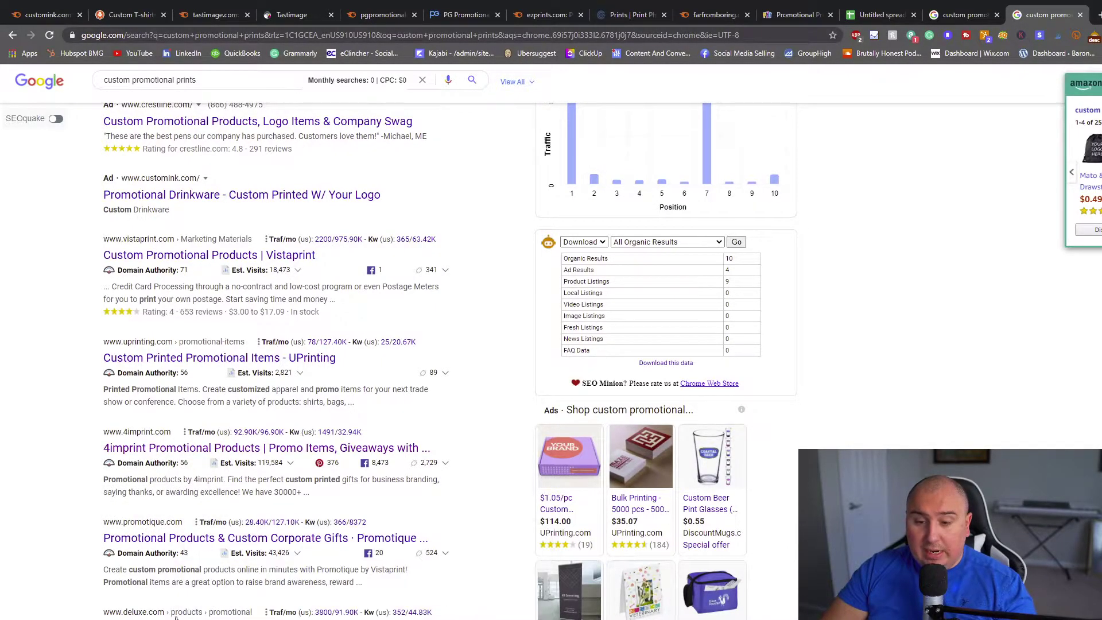
{"action": "scroll", "coordinate": [216, 527], "scroll_direction": "down", "scroll_amount": 3}
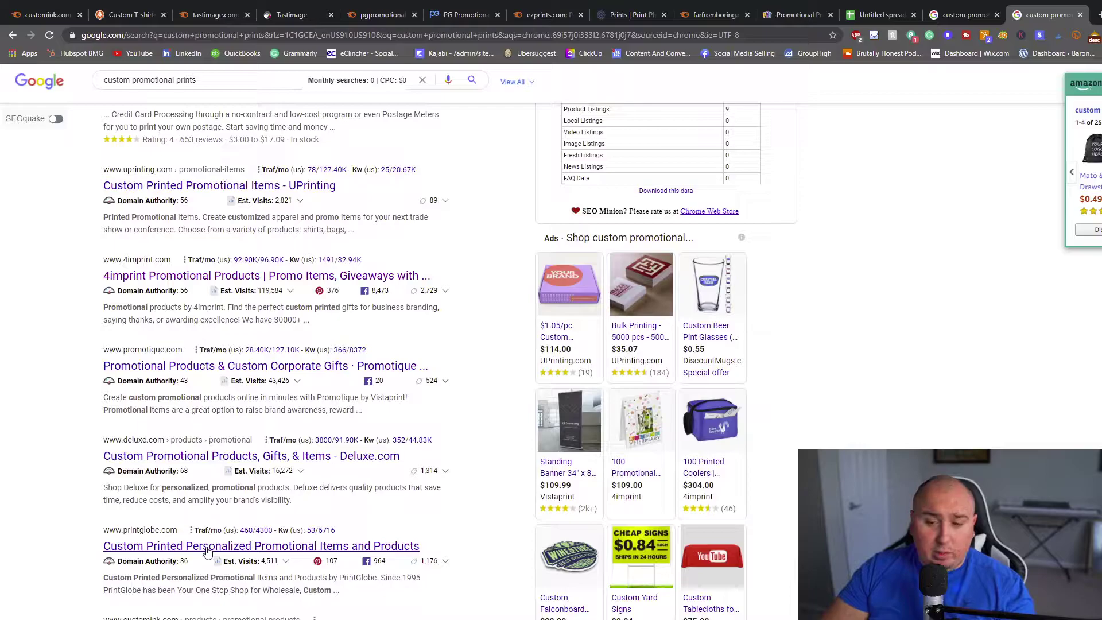
{"action": "mouse_move", "coordinate": [244, 565]}
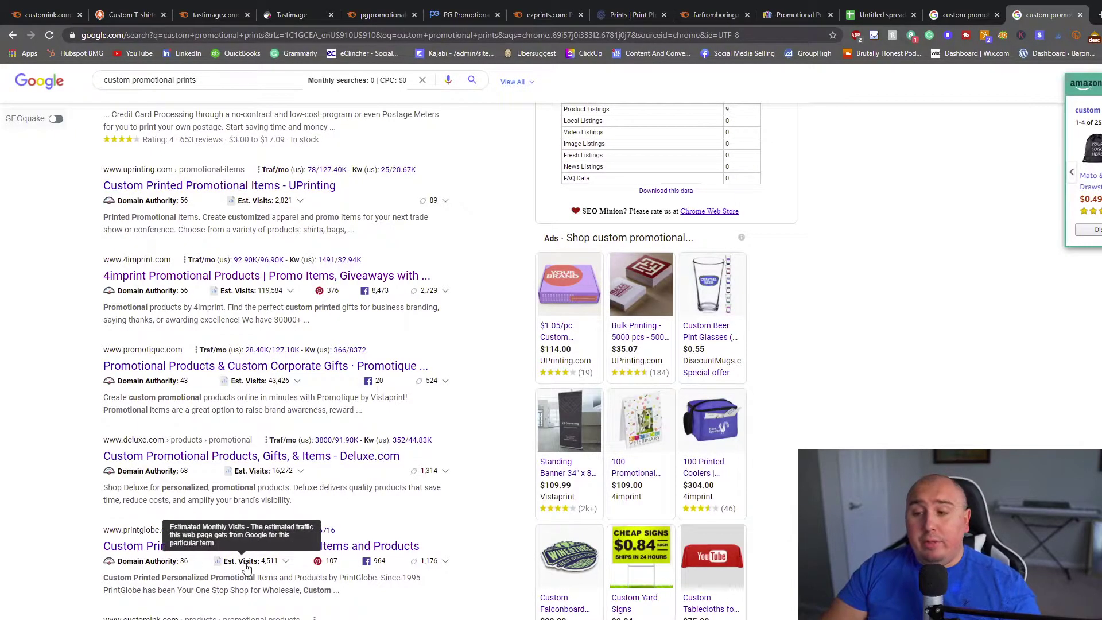
{"action": "scroll", "coordinate": [259, 600], "scroll_direction": "down", "scroll_amount": 8}
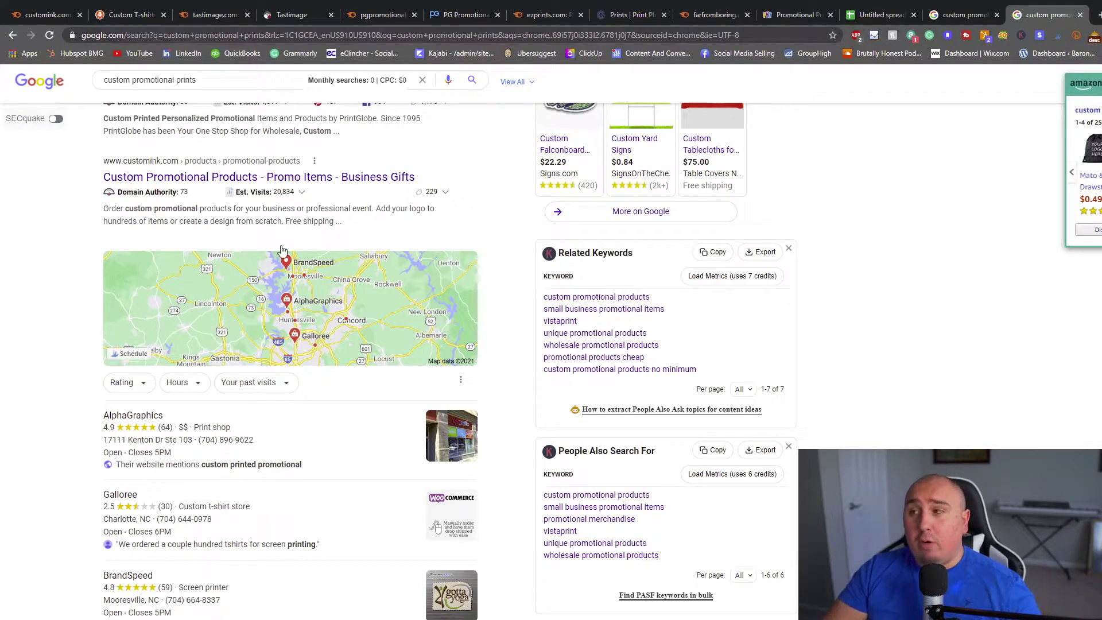
{"action": "scroll", "coordinate": [698, 270], "scroll_direction": "up", "scroll_amount": 15}
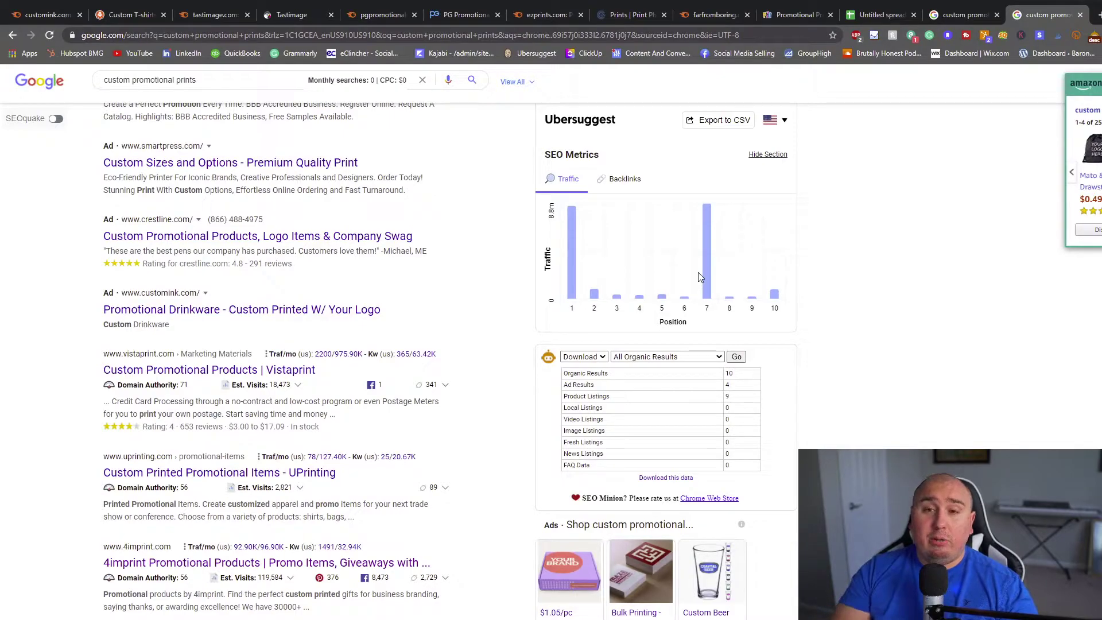
{"action": "scroll", "coordinate": [625, 181], "scroll_direction": "up", "scroll_amount": 2}
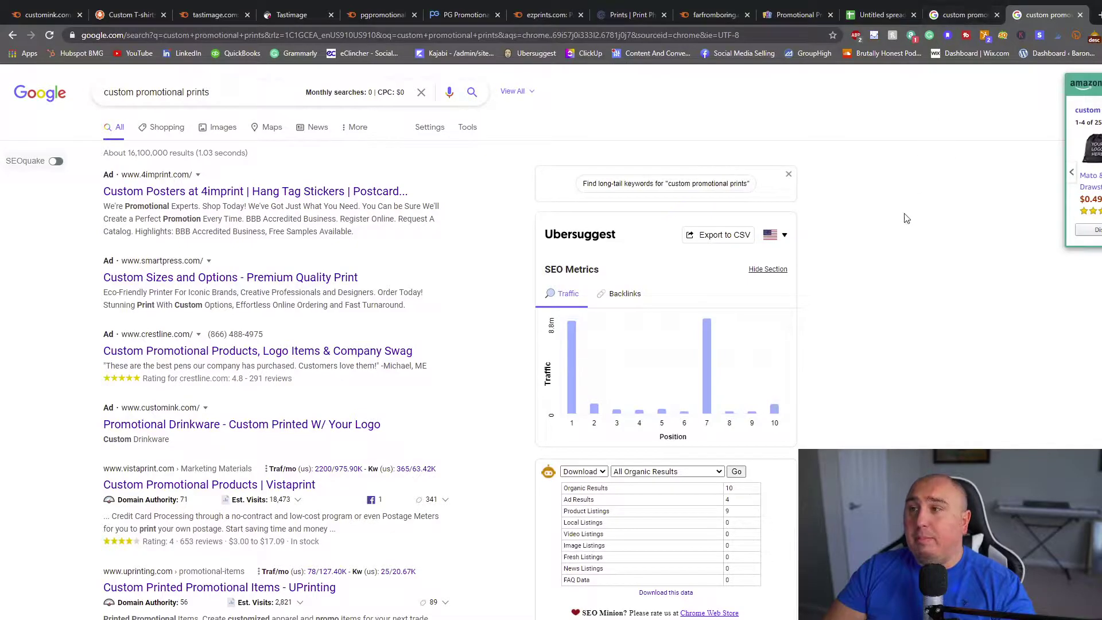
Step: Check the customink.com keyword positions in Semrush and close the "custom promotional prints" search in favour of the "custom promotional products" results
{"action": "left_click", "coordinate": [882, 15]}
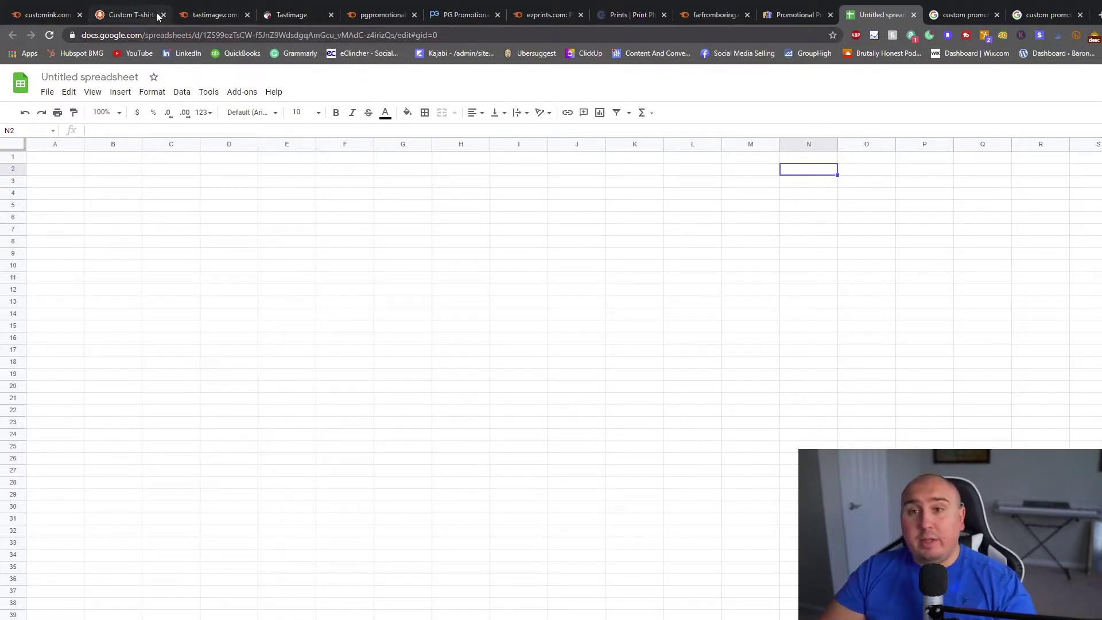
{"action": "left_click", "coordinate": [31, 15]}
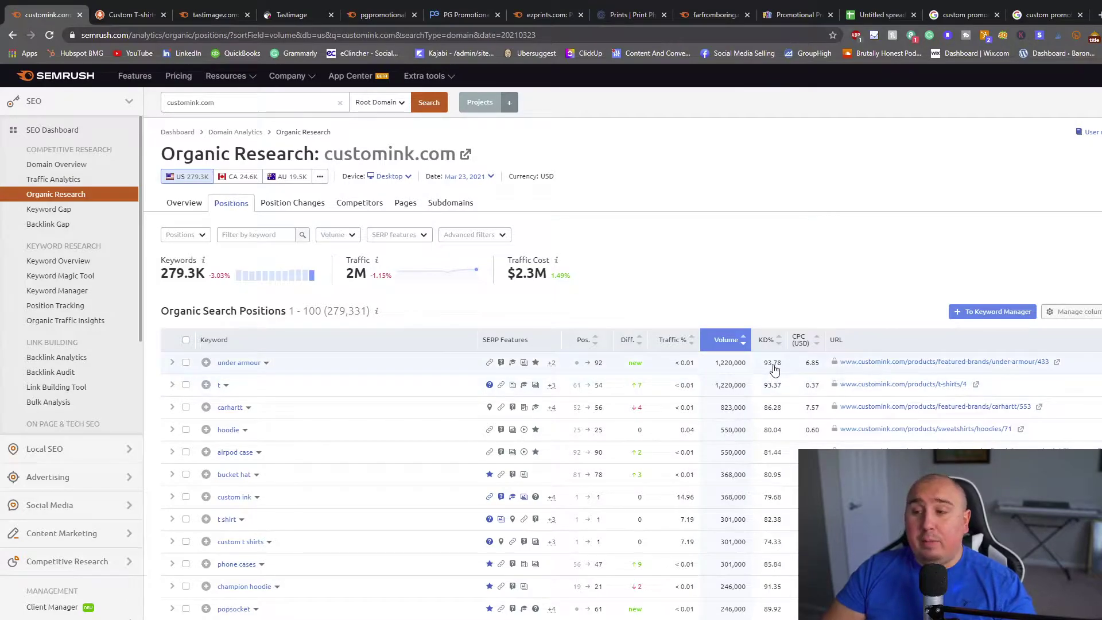
{"action": "left_click", "coordinate": [1022, 19]}
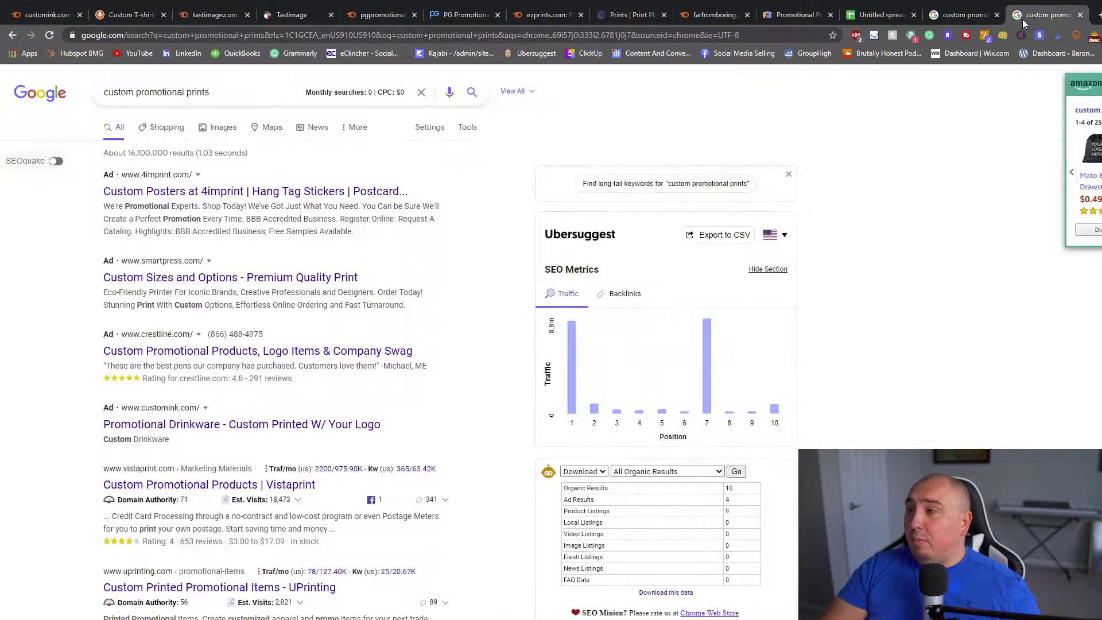
{"action": "left_click", "coordinate": [976, 15]}
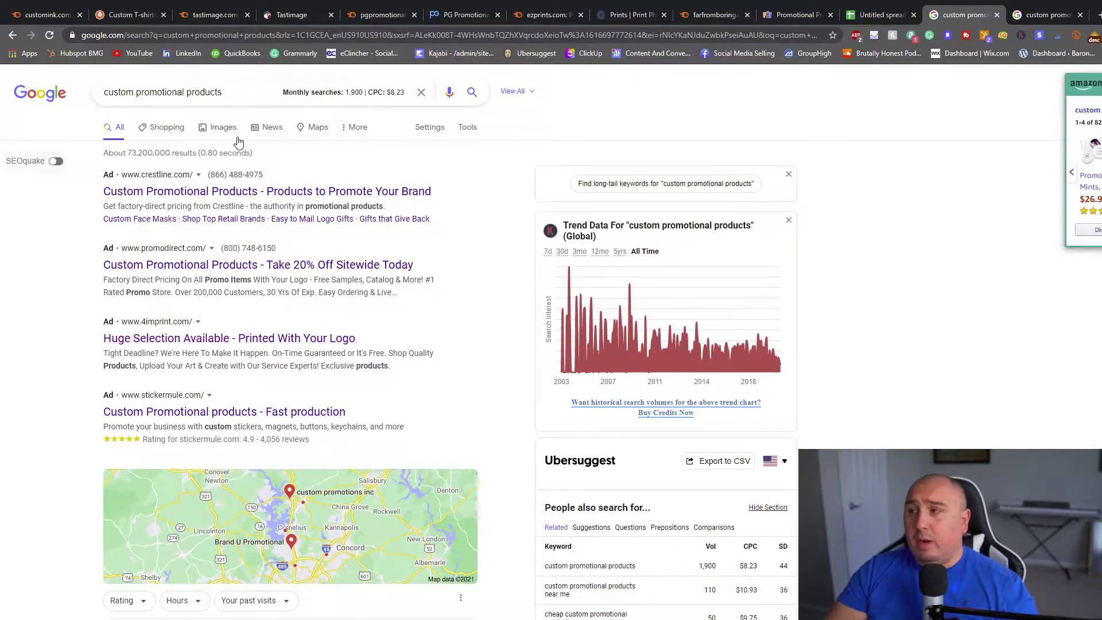
{"action": "left_click", "coordinate": [1081, 16]}
Step: Search Google for "custom promotional products blog" and examine the authority and visit metrics of the competing blogs
{"action": "scroll", "coordinate": [467, 373], "scroll_direction": "down", "scroll_amount": 10}
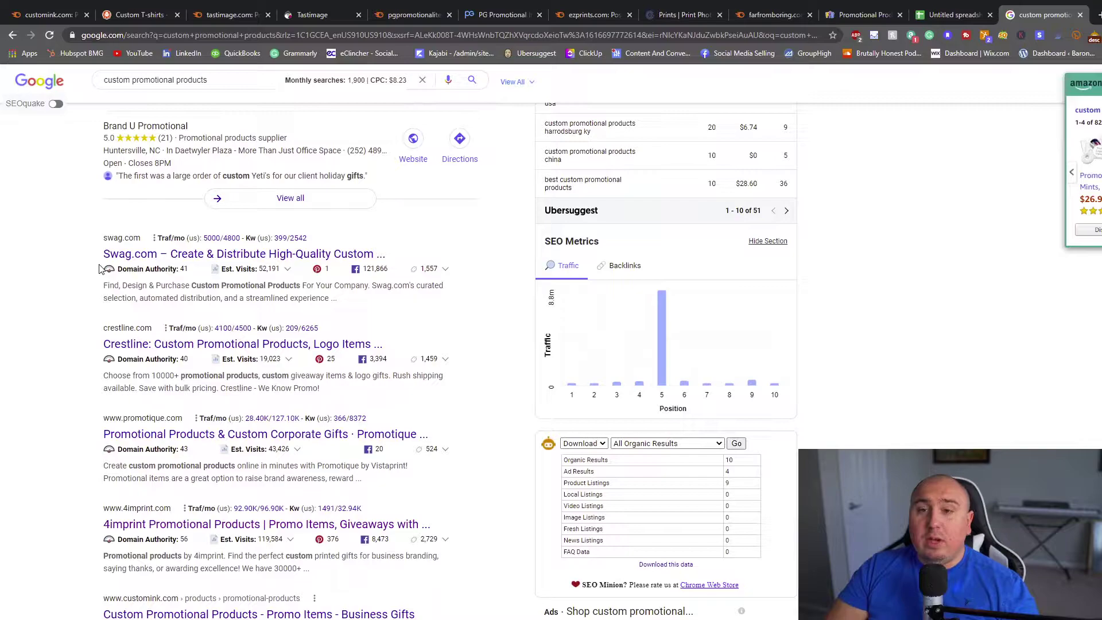
{"action": "scroll", "coordinate": [160, 352], "scroll_direction": "up", "scroll_amount": 7}
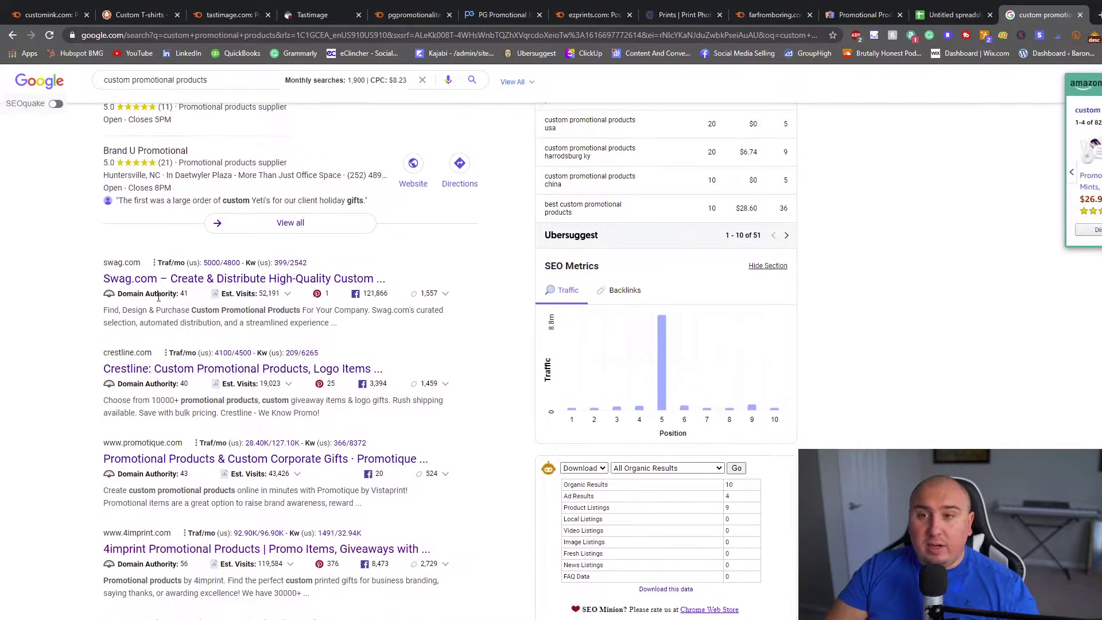
{"action": "left_click", "coordinate": [228, 79]}
{"action": "type", "text": "blog"}
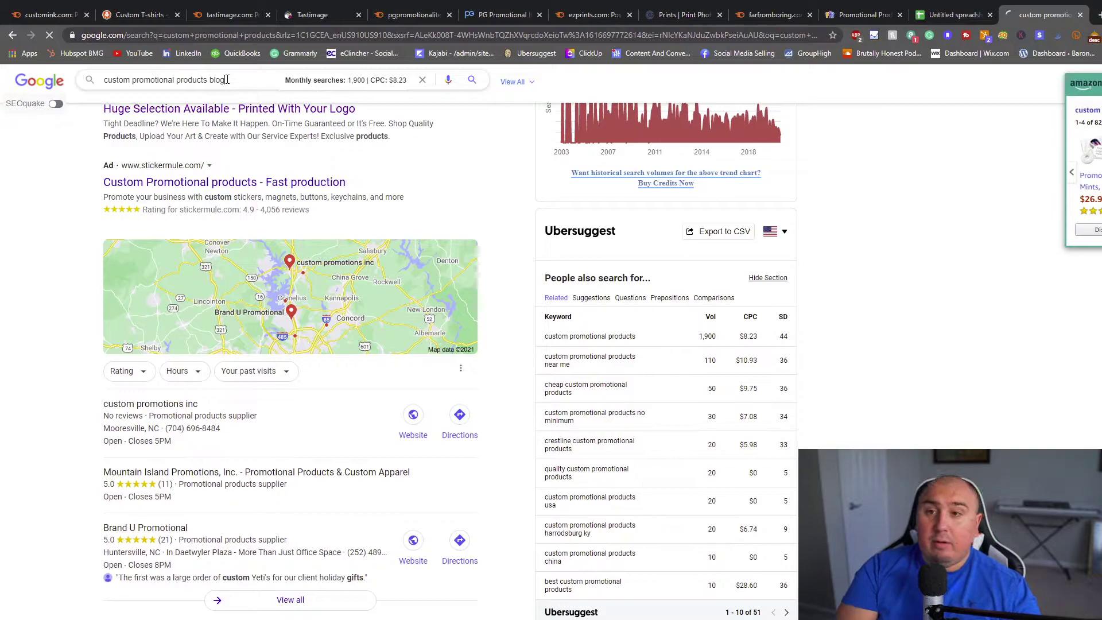
{"action": "key", "text": "Return"}
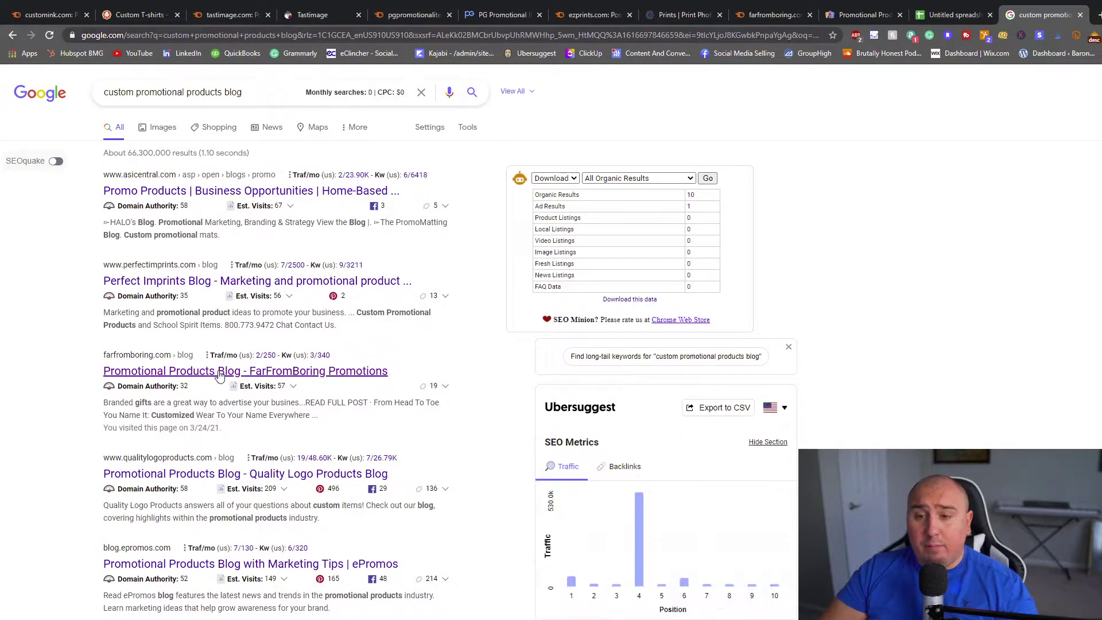
{"action": "scroll", "coordinate": [229, 412], "scroll_direction": "down", "scroll_amount": 1}
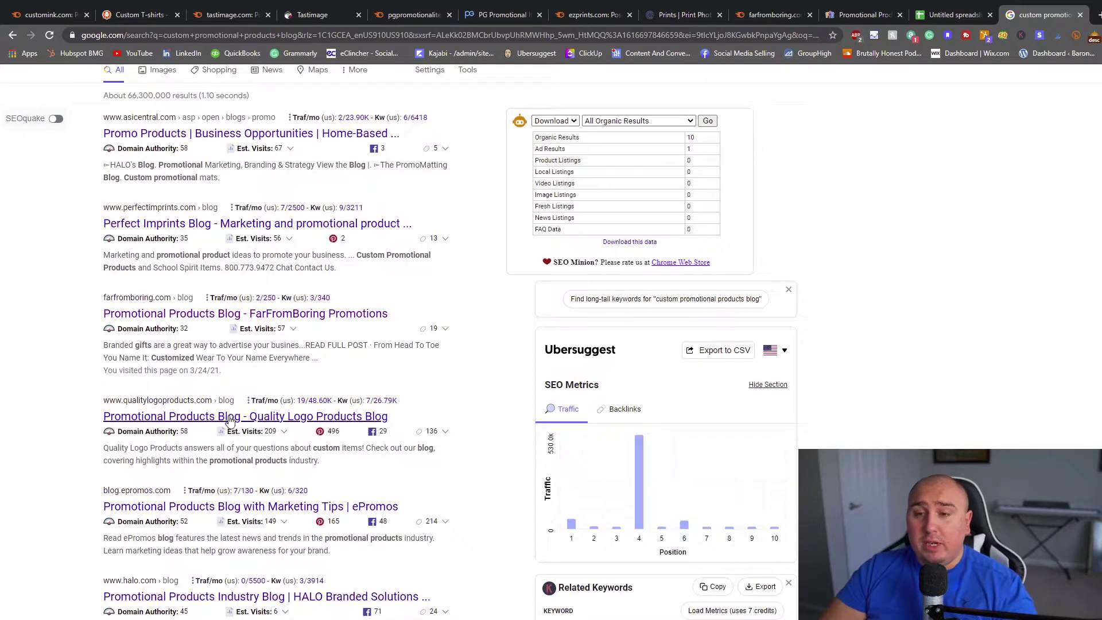
{"action": "scroll", "coordinate": [229, 421], "scroll_direction": "down", "scroll_amount": 4}
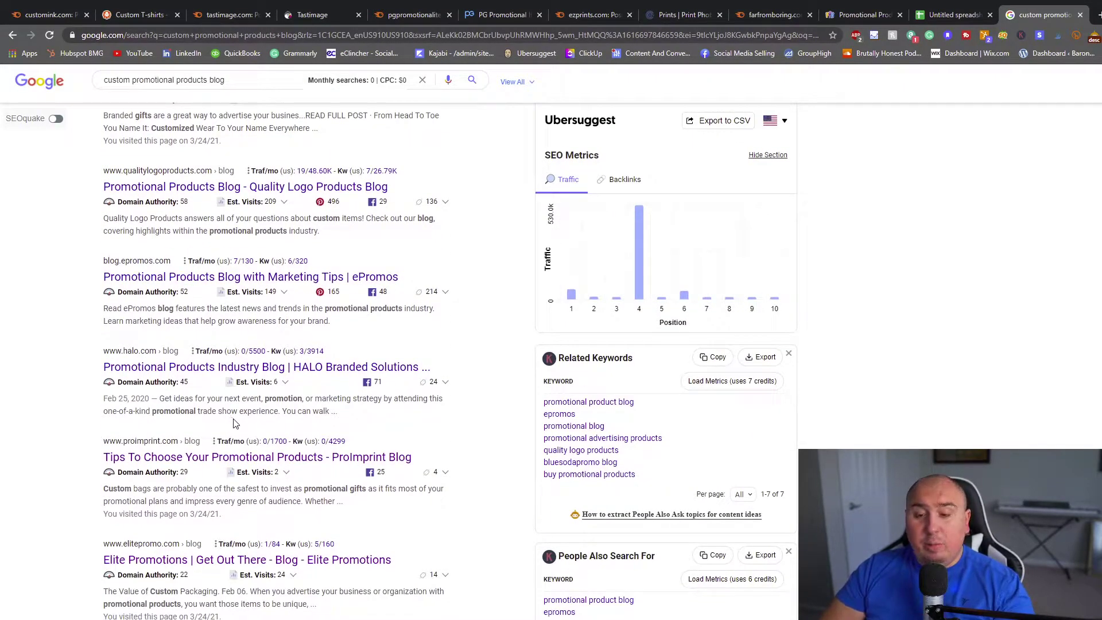
{"action": "scroll", "coordinate": [299, 398], "scroll_direction": "up", "scroll_amount": 5}
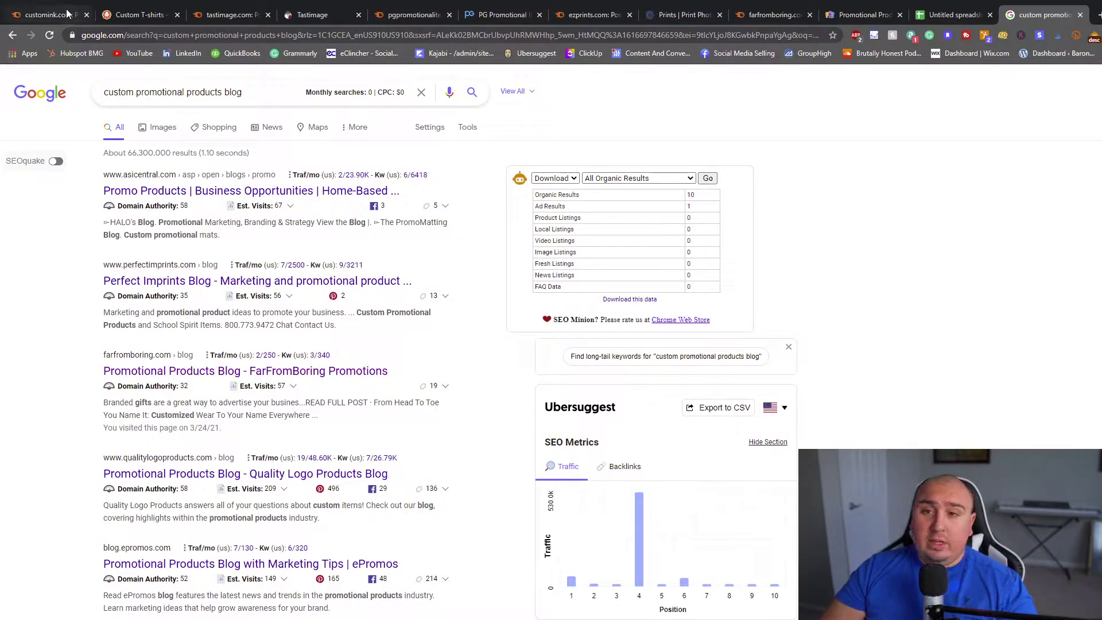
Step: Switch to Semrush and open the Organic Research overview for customink.com
{"action": "left_click", "coordinate": [109, 20]}
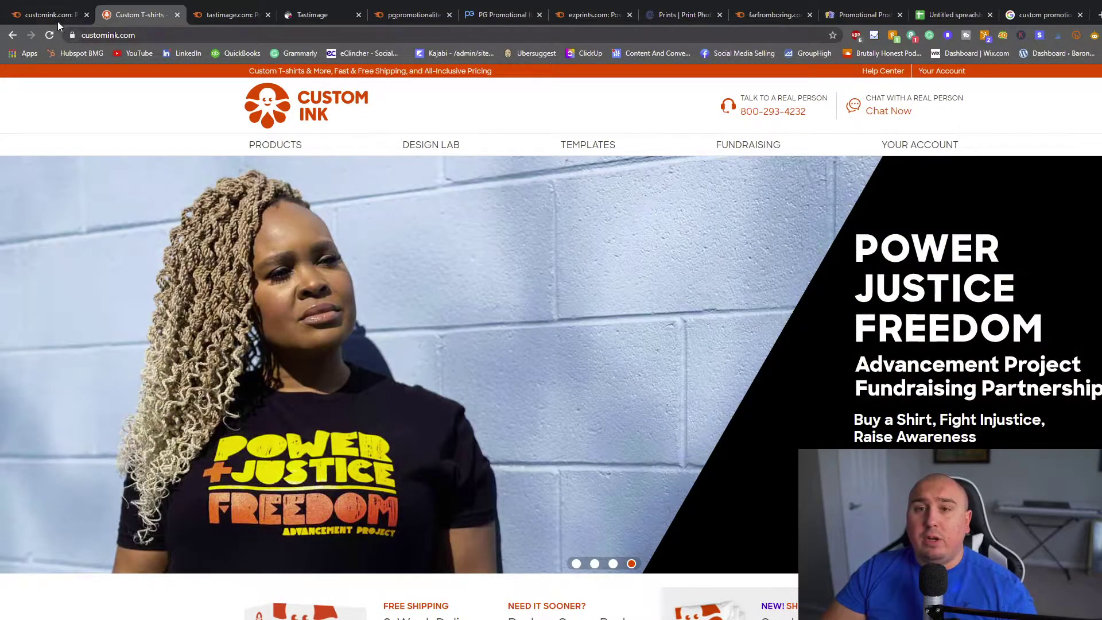
{"action": "left_click", "coordinate": [58, 17]}
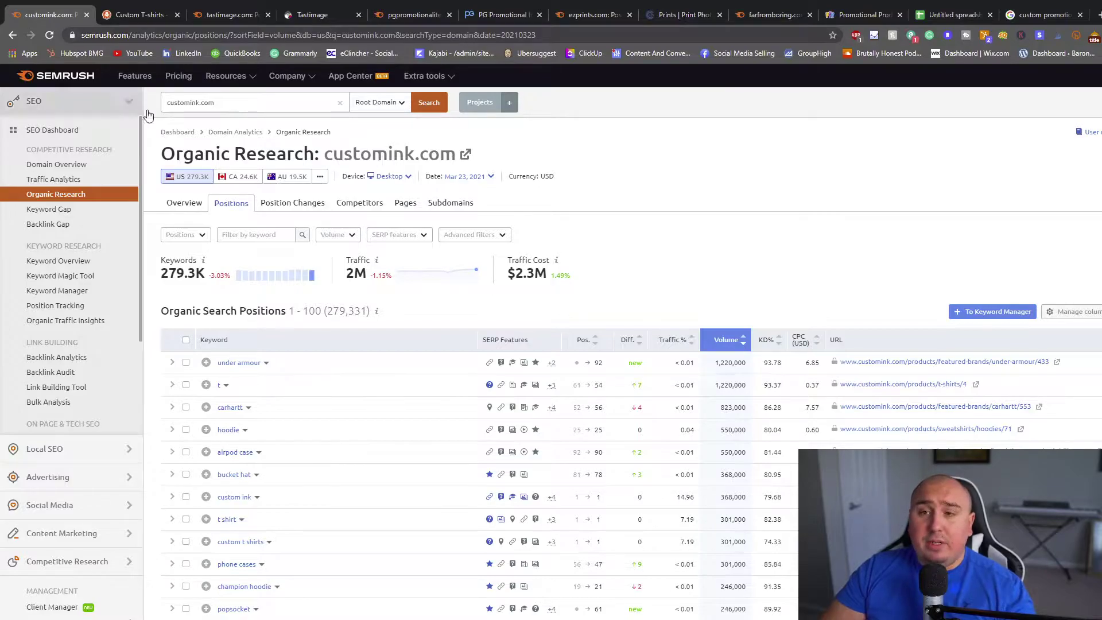
{"action": "left_click", "coordinate": [168, 208]}
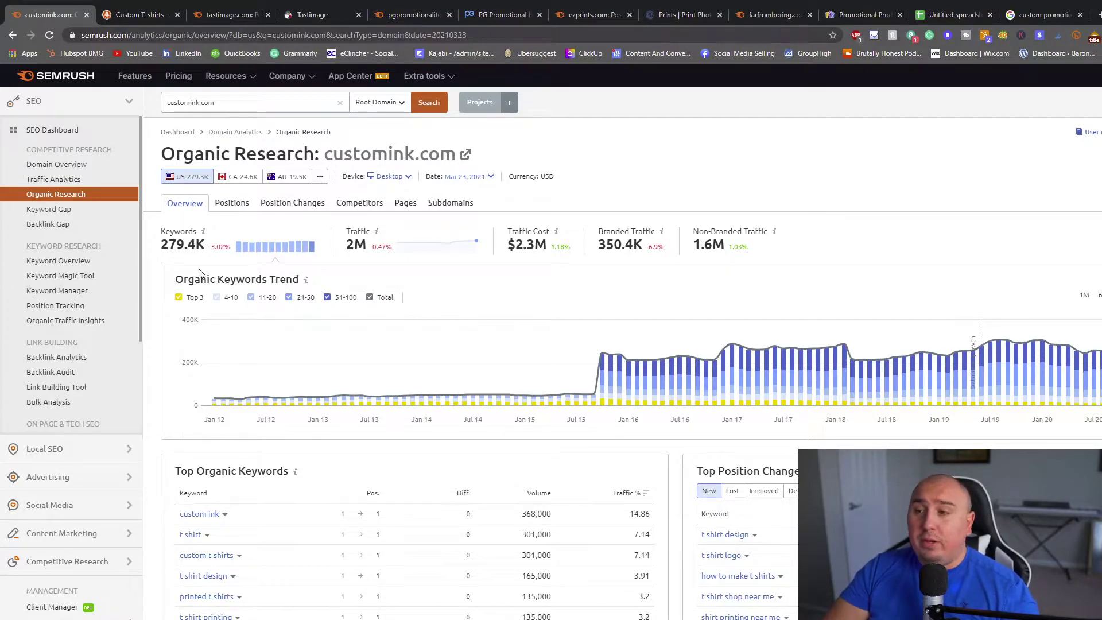
Step: Review the top organic keywords, position changes and SERP features of customink.com, and open the organic report for its subdomain blog.customink.com
{"action": "scroll", "coordinate": [199, 283], "scroll_direction": "down", "scroll_amount": 3}
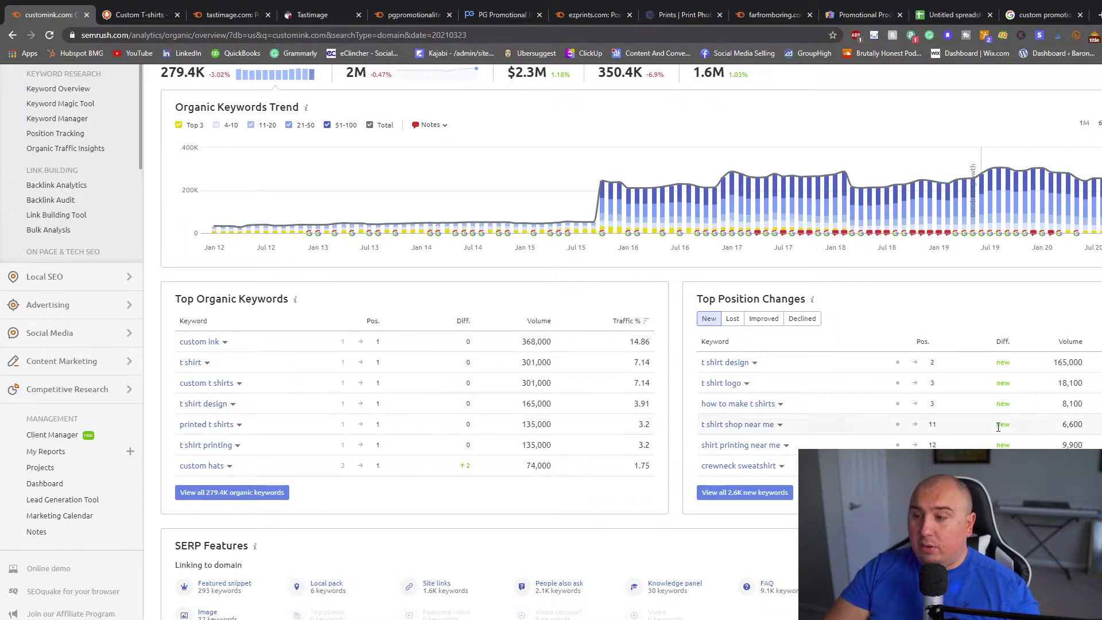
{"action": "scroll", "coordinate": [901, 421], "scroll_direction": "down", "scroll_amount": 1}
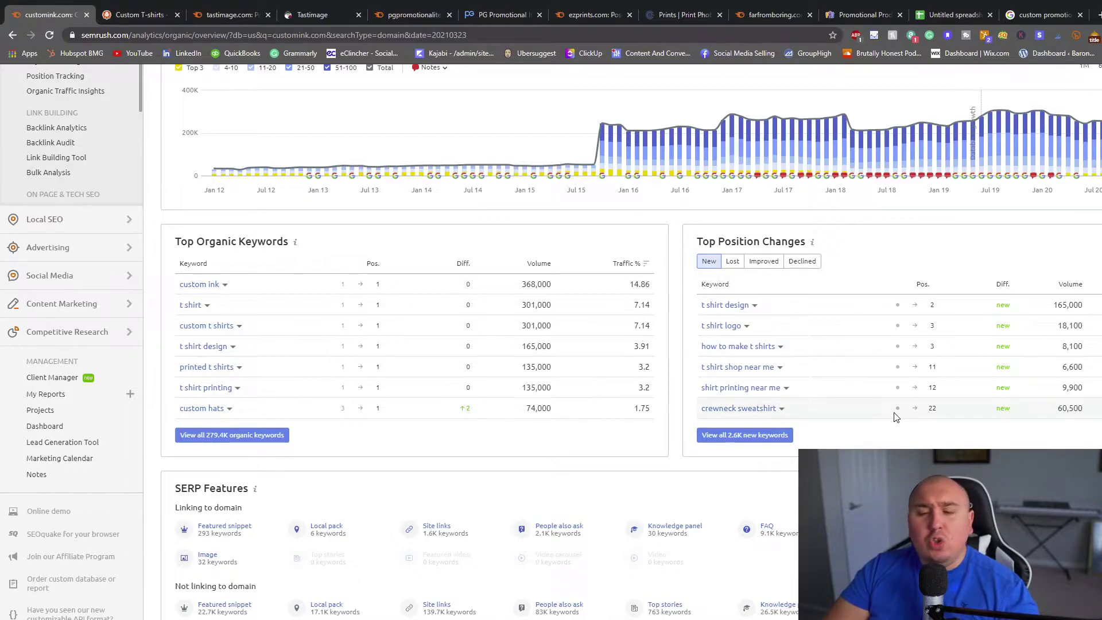
{"action": "scroll", "coordinate": [896, 415], "scroll_direction": "down", "scroll_amount": 4}
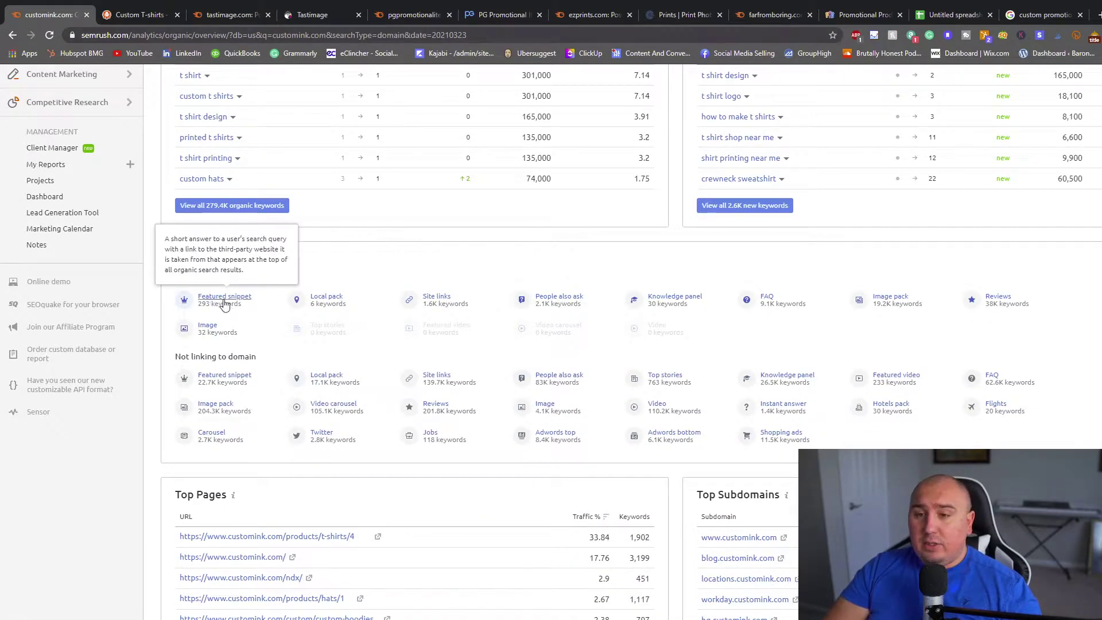
{"action": "mouse_move", "coordinate": [256, 312]}
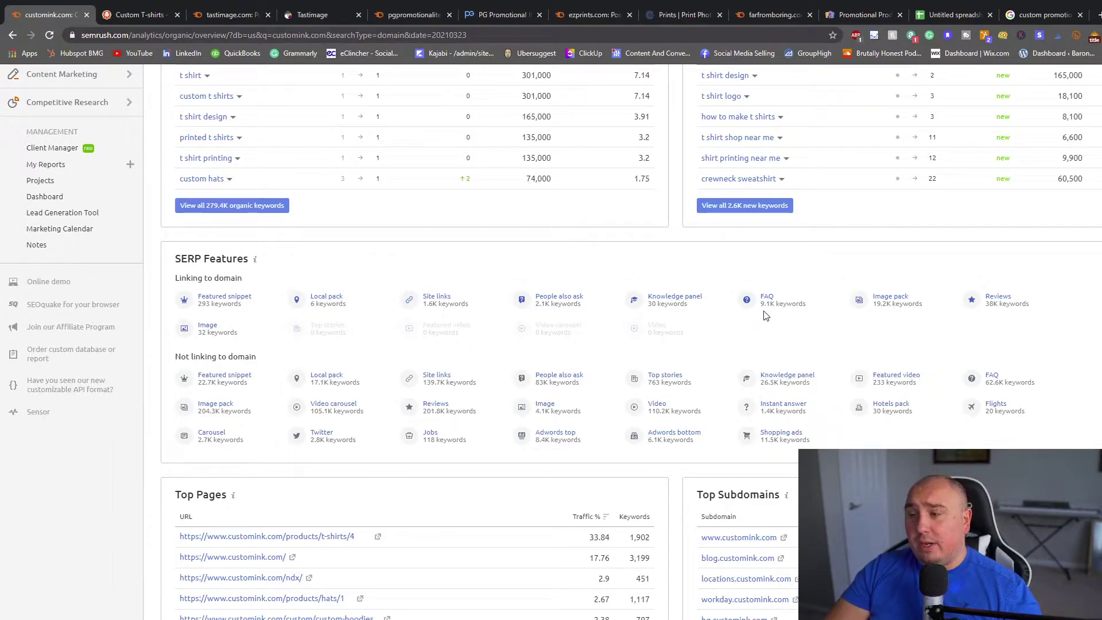
{"action": "mouse_move", "coordinate": [705, 311]}
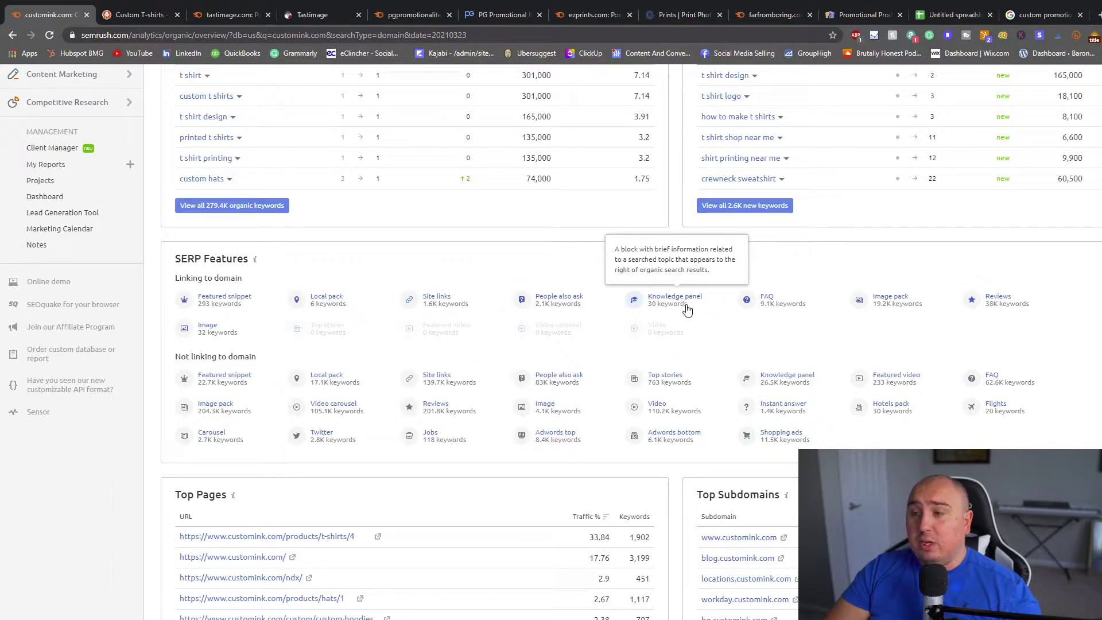
{"action": "mouse_move", "coordinate": [556, 309]}
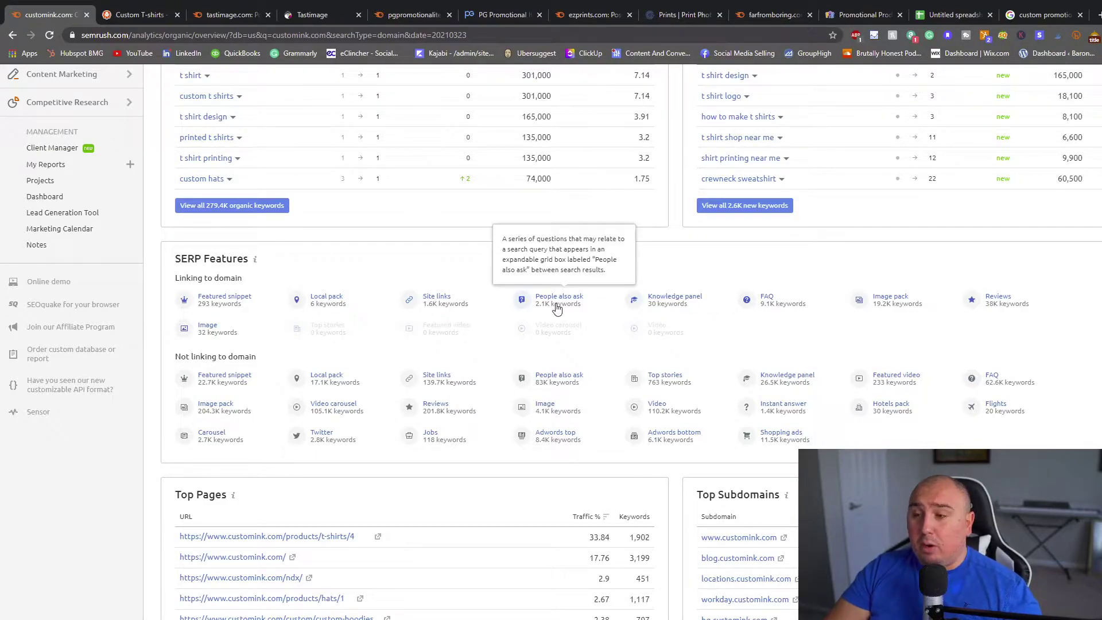
{"action": "scroll", "coordinate": [381, 332], "scroll_direction": "down", "scroll_amount": 4}
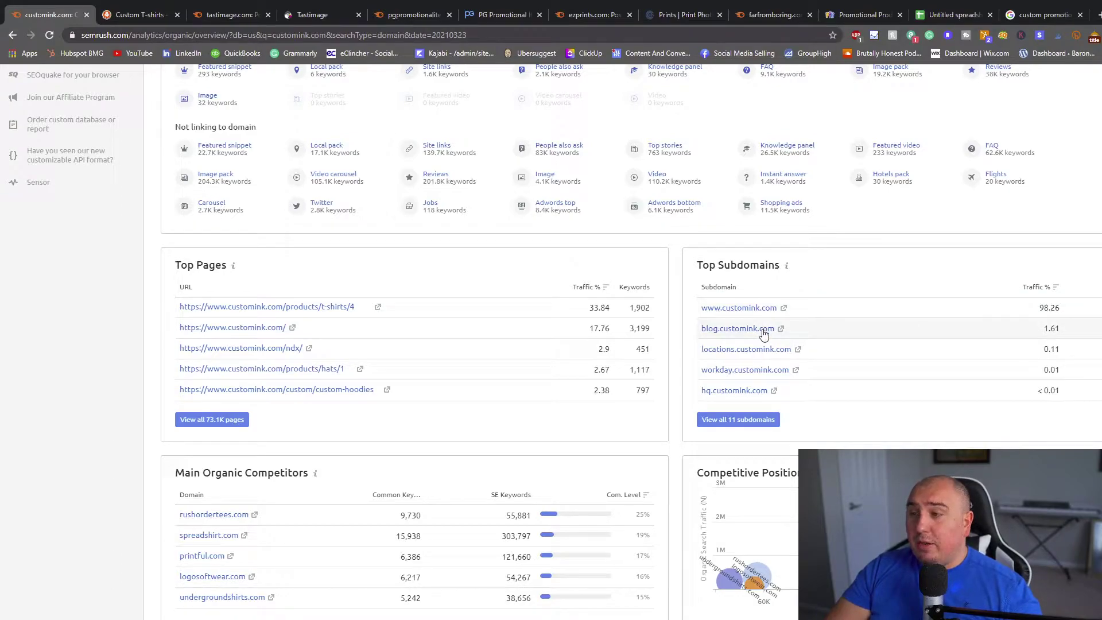
{"action": "left_click", "coordinate": [727, 330]}
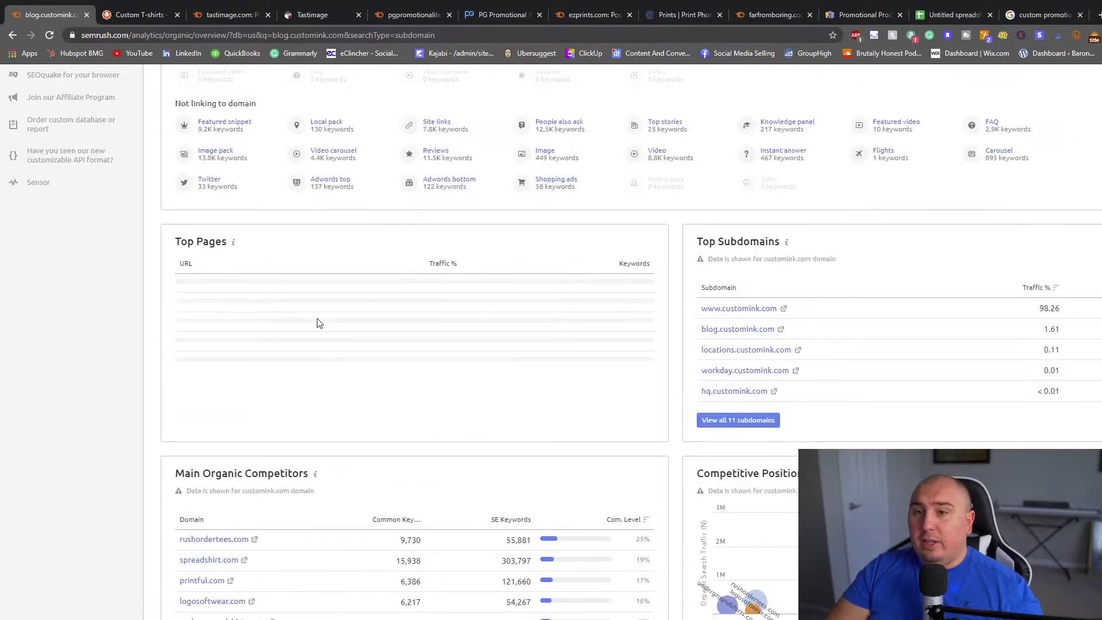
Step: Review the keyword count, traffic figures, organic keywords trend and top organic keywords of blog.customink.com
{"action": "scroll", "coordinate": [344, 249], "scroll_direction": "up", "scroll_amount": 5}
{"action": "scroll", "coordinate": [349, 253], "scroll_direction": "up", "scroll_amount": 7}
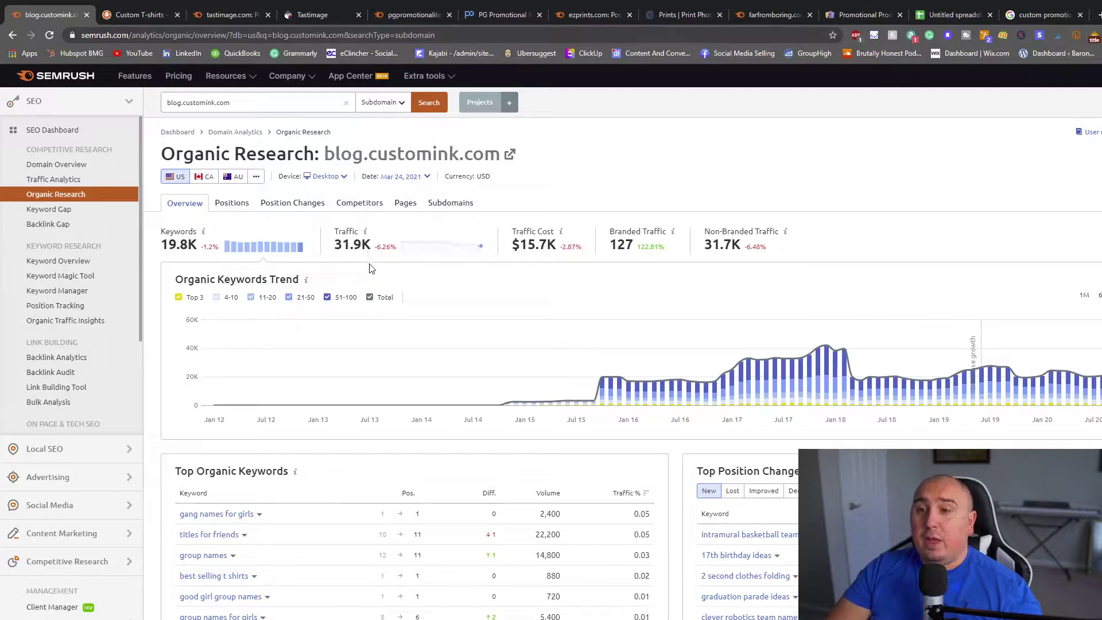
{"action": "scroll", "coordinate": [912, 329], "scroll_direction": "down", "scroll_amount": 7}
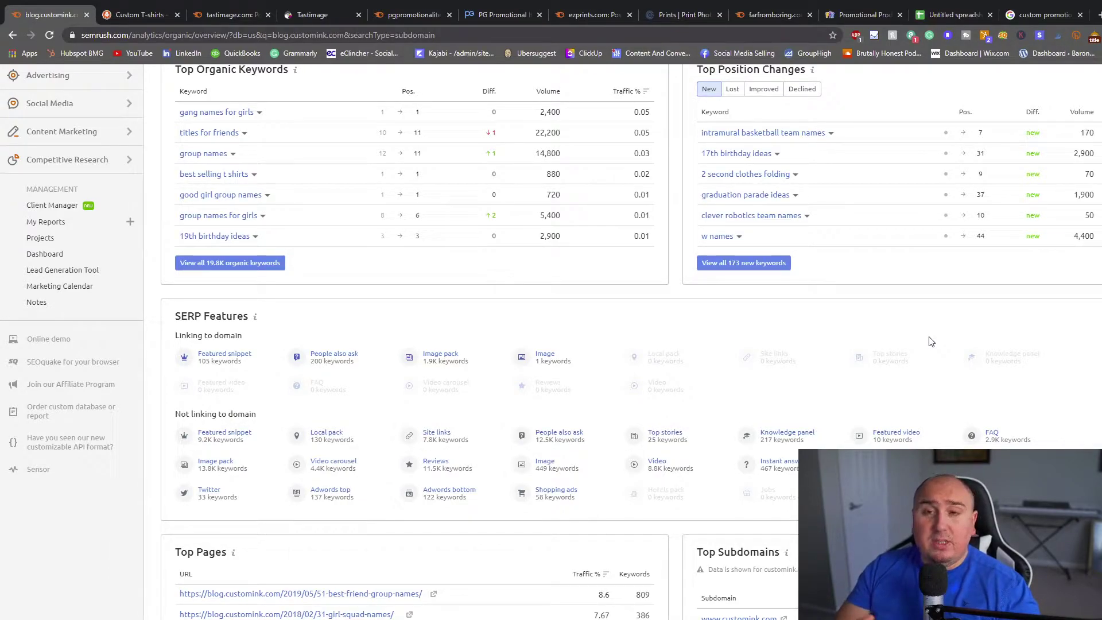
{"action": "scroll", "coordinate": [660, 241], "scroll_direction": "up", "scroll_amount": 4}
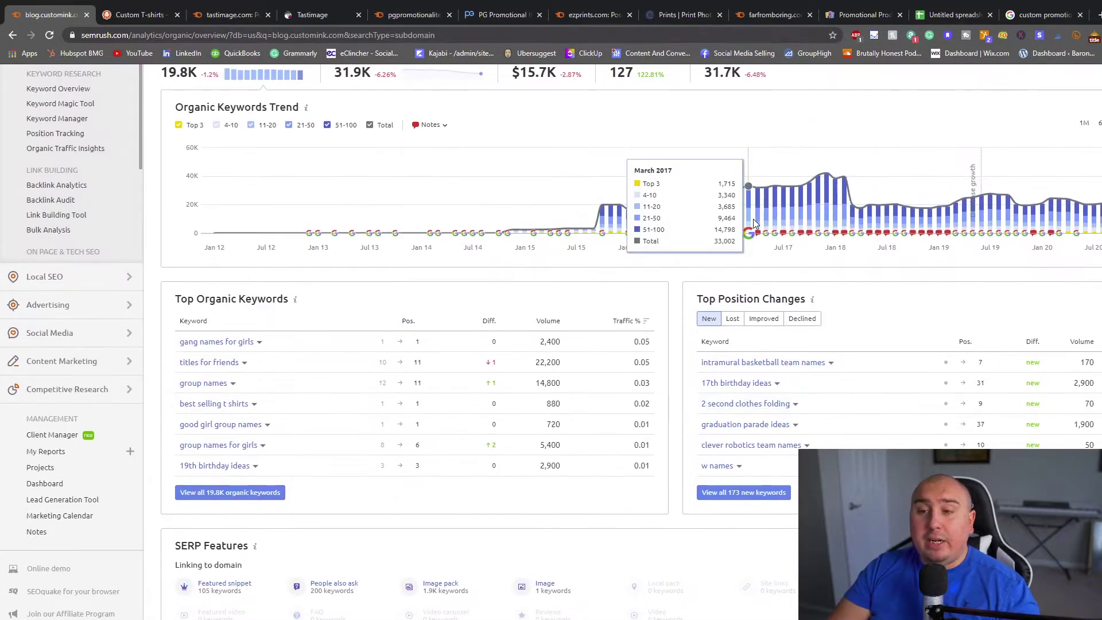
{"action": "scroll", "coordinate": [534, 229], "scroll_direction": "up", "scroll_amount": 3}
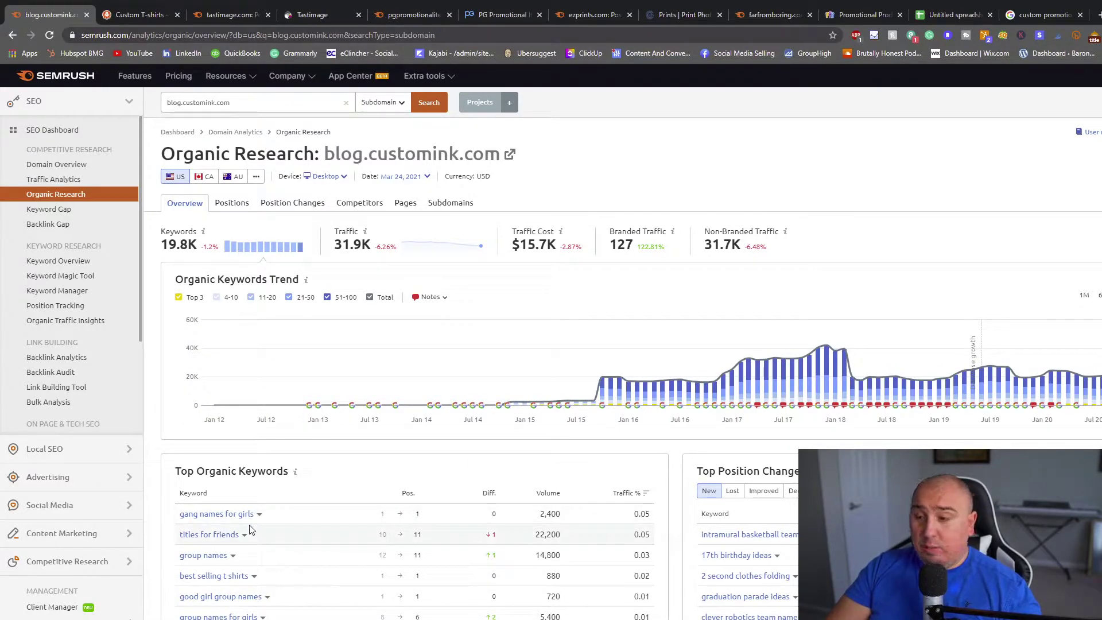
{"action": "scroll", "coordinate": [249, 530], "scroll_direction": "down", "scroll_amount": 1}
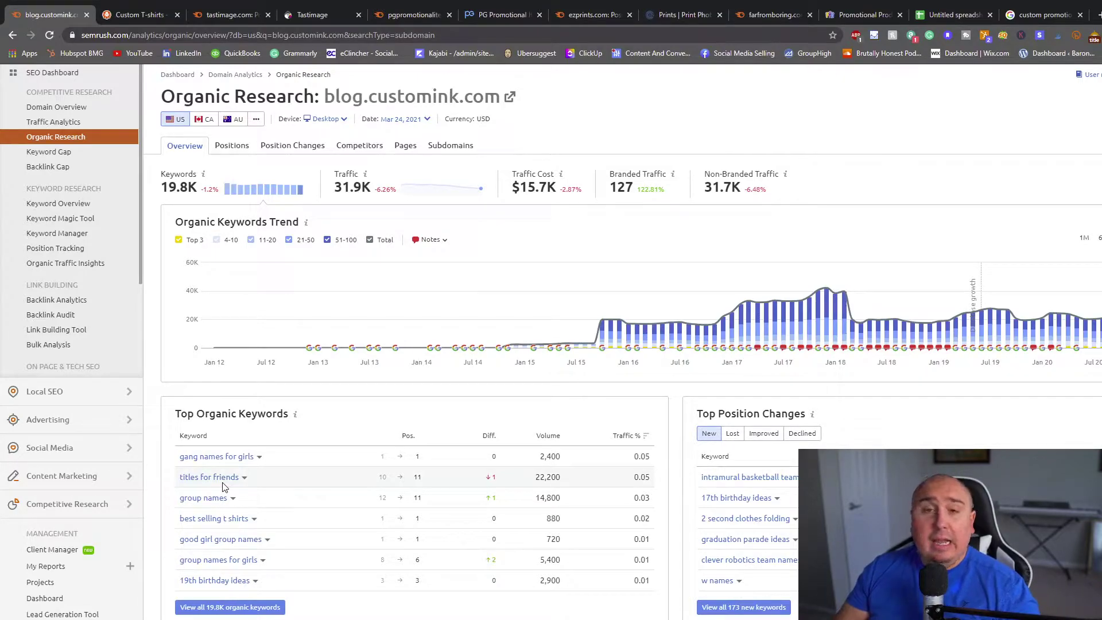
Step: Examine the SERP features, top pages and main organic competitors in the blog.customink.com overview
{"action": "scroll", "coordinate": [224, 487], "scroll_direction": "down", "scroll_amount": 5}
{"action": "scroll", "coordinate": [357, 506], "scroll_direction": "down", "scroll_amount": 3}
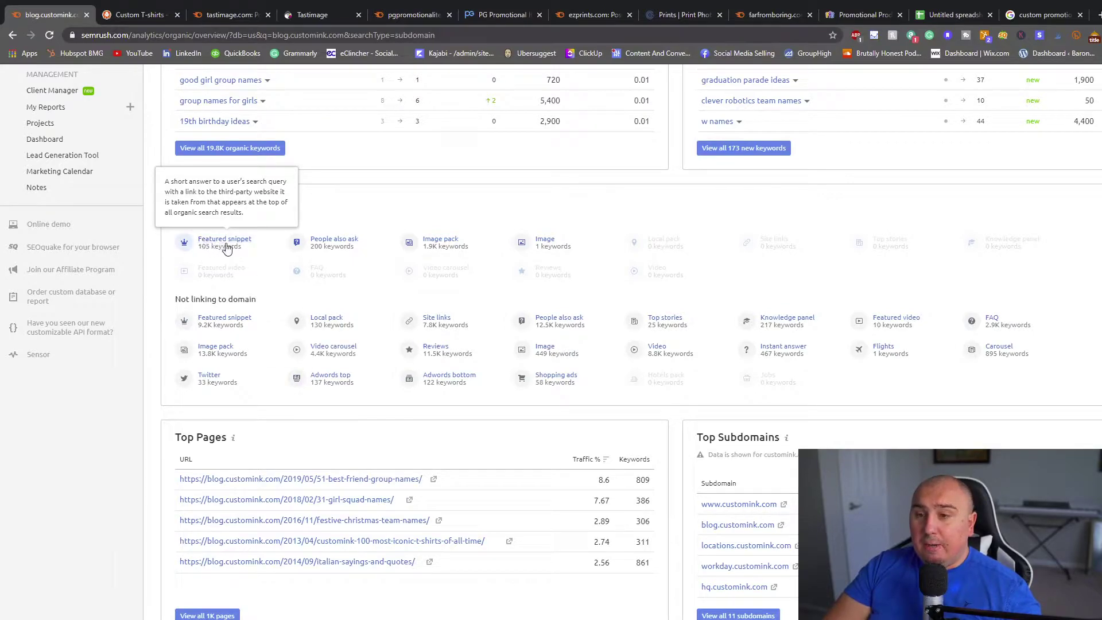
{"action": "mouse_move", "coordinate": [360, 244]}
{"action": "mouse_move", "coordinate": [432, 245]}
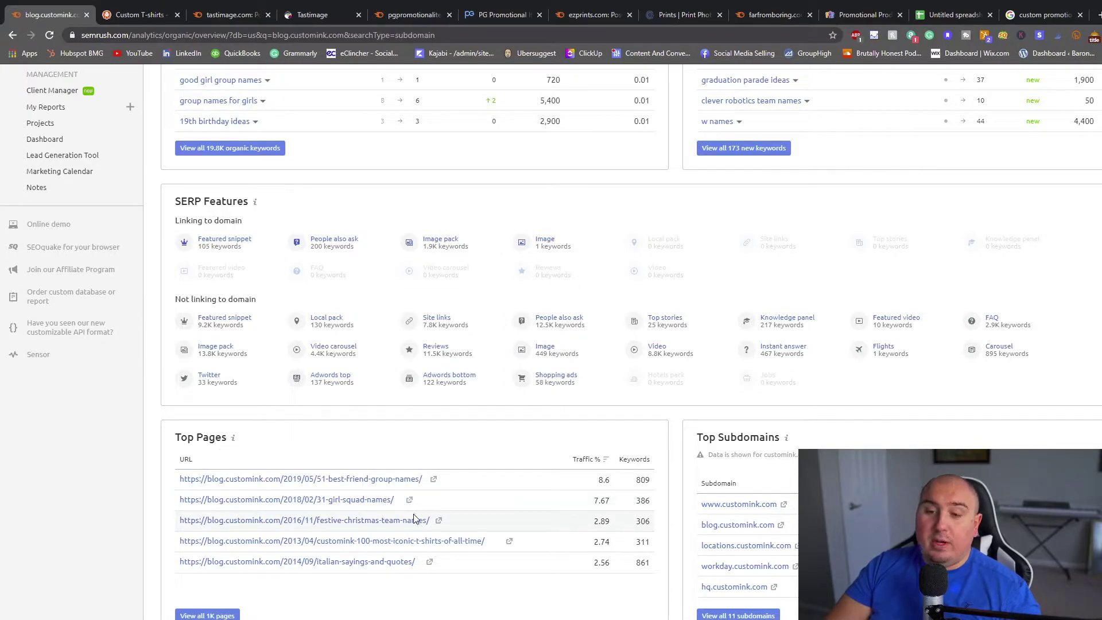
{"action": "scroll", "coordinate": [417, 525], "scroll_direction": "down", "scroll_amount": 5}
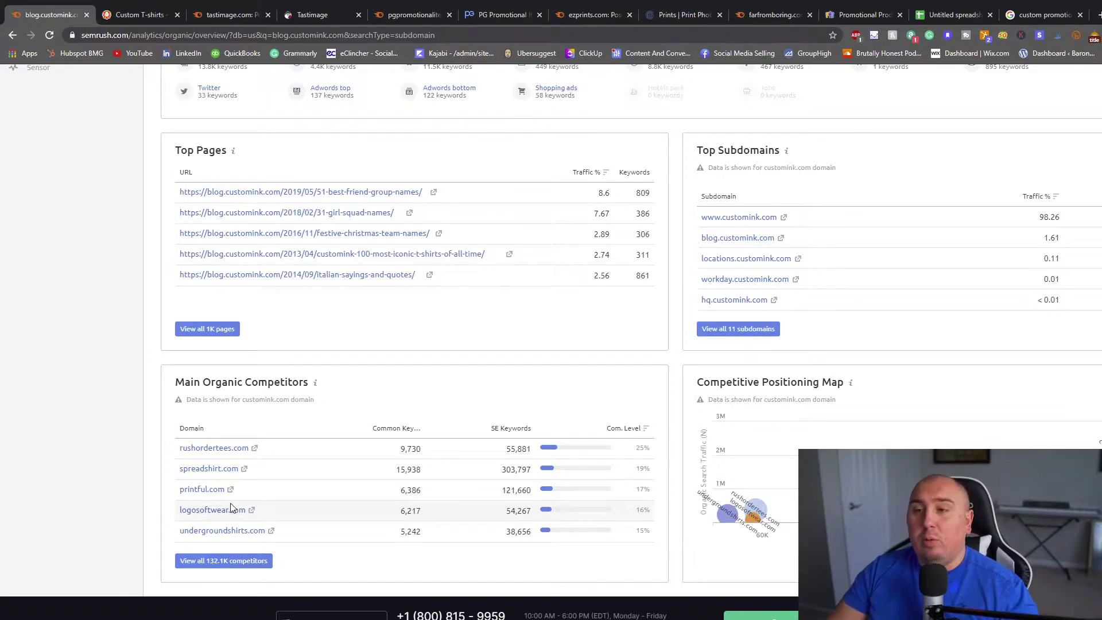
{"action": "scroll", "coordinate": [310, 494], "scroll_direction": "up", "scroll_amount": 15}
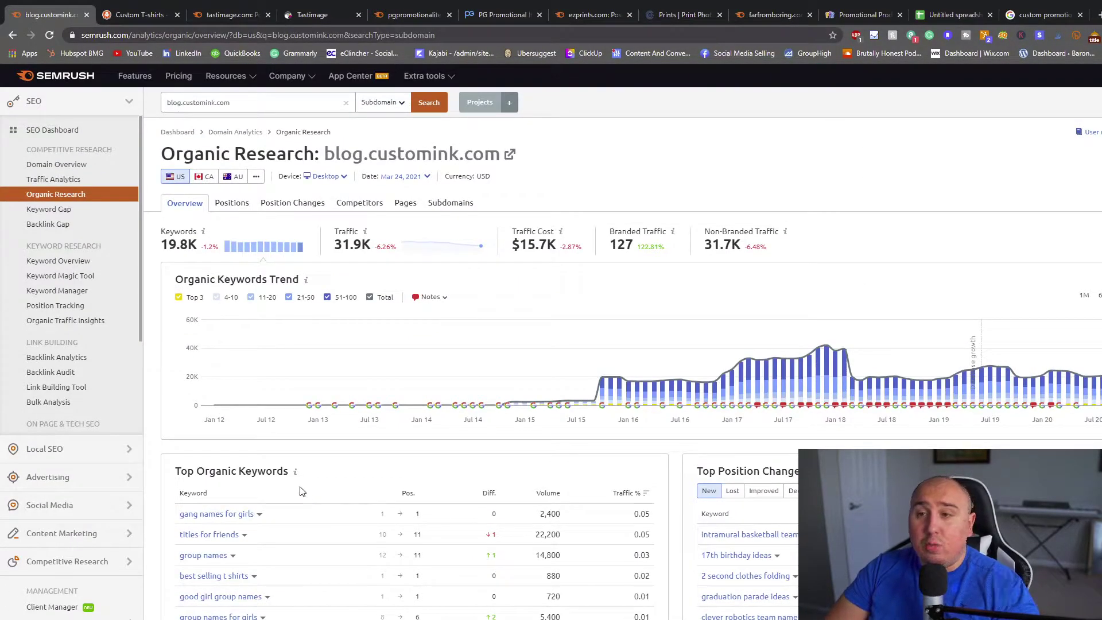
Step: Switch to the Custom Ink website, open its full product catalogue and look through the product categories
{"action": "left_click", "coordinate": [140, 14]}
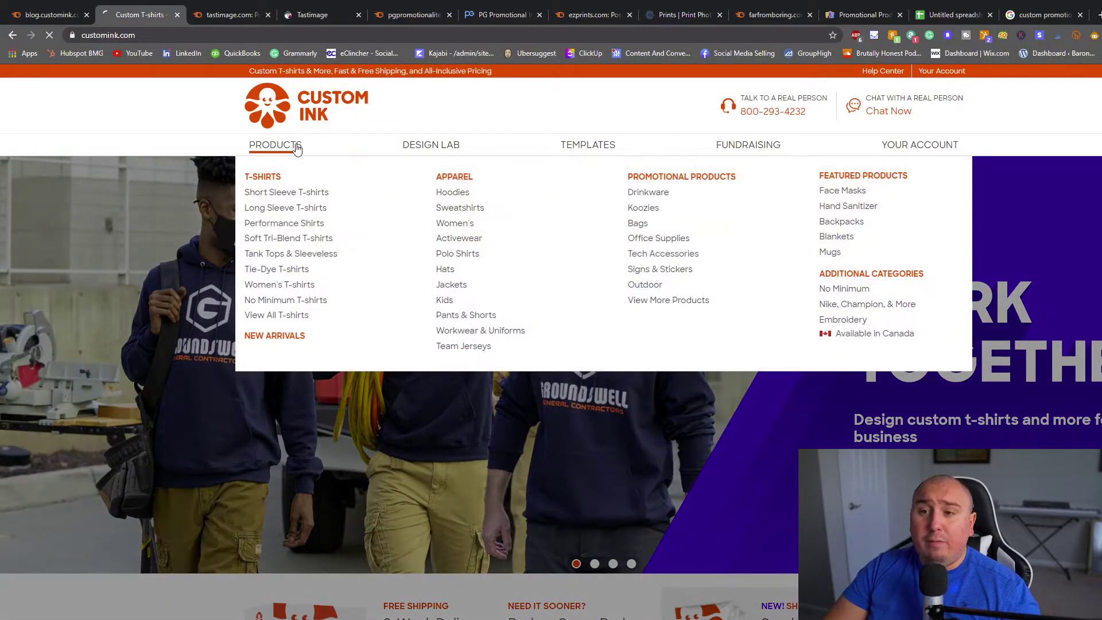
{"action": "left_click", "coordinate": [297, 148]}
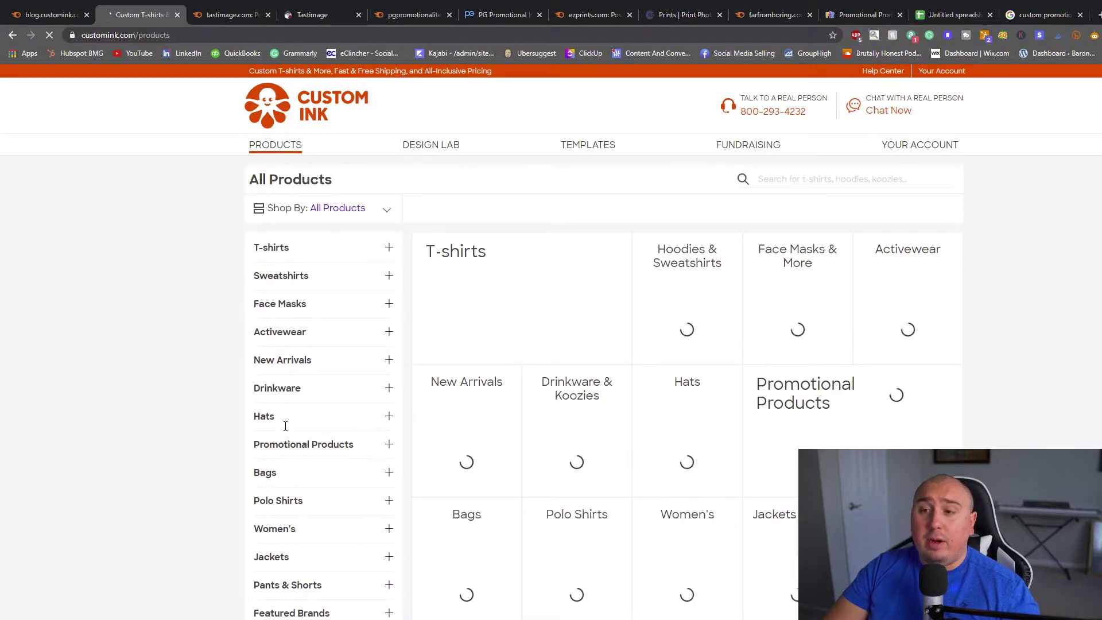
{"action": "scroll", "coordinate": [292, 422], "scroll_direction": "down", "scroll_amount": 3}
{"action": "scroll", "coordinate": [291, 386], "scroll_direction": "up", "scroll_amount": 3}
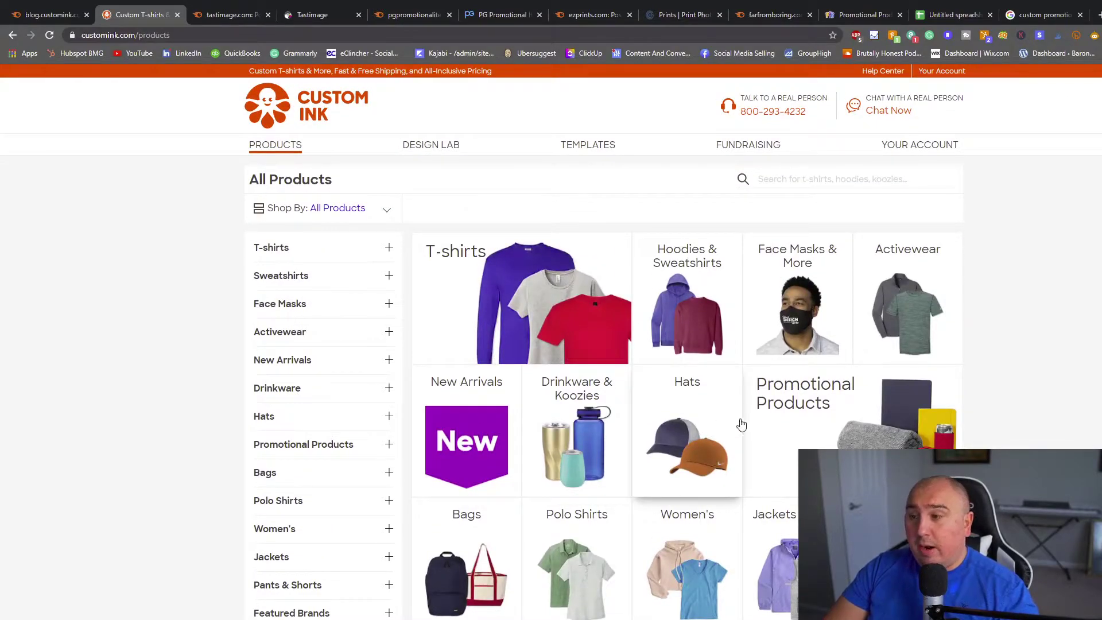
{"action": "scroll", "coordinate": [571, 456], "scroll_direction": "down", "scroll_amount": 3}
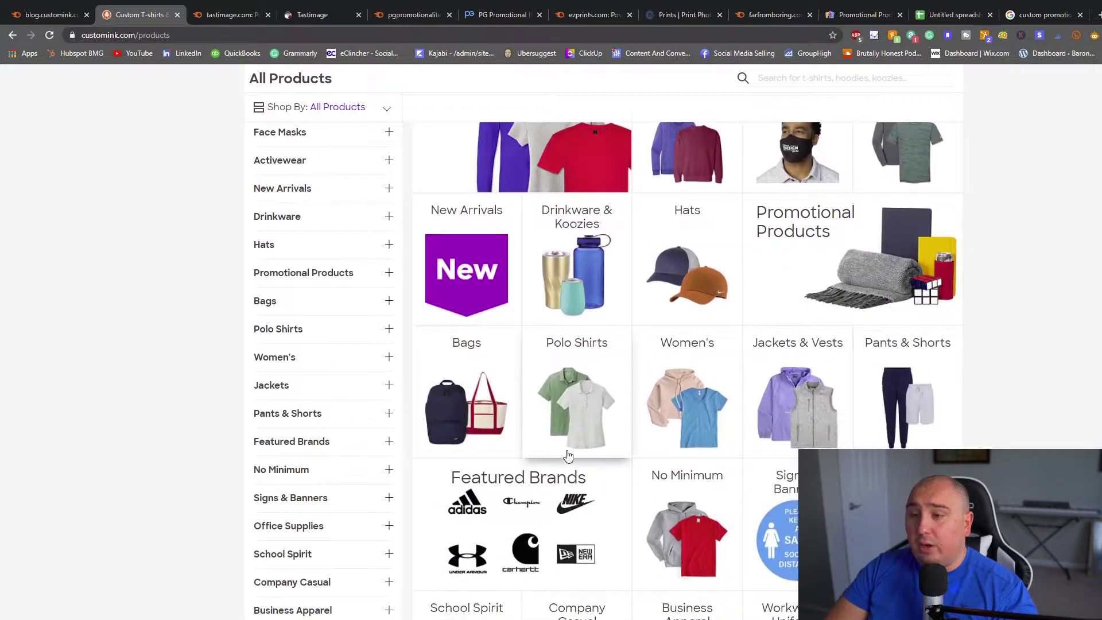
{"action": "scroll", "coordinate": [639, 468], "scroll_direction": "down", "scroll_amount": 2}
{"action": "scroll", "coordinate": [638, 468], "scroll_direction": "down", "scroll_amount": 1}
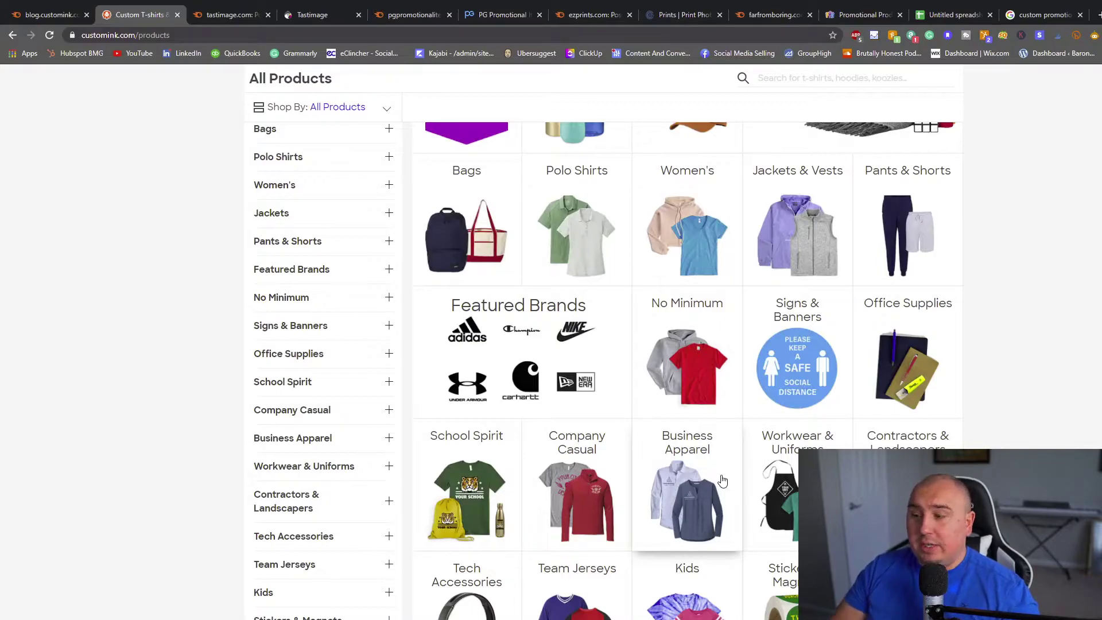
{"action": "scroll", "coordinate": [722, 481], "scroll_direction": "down", "scroll_amount": 4}
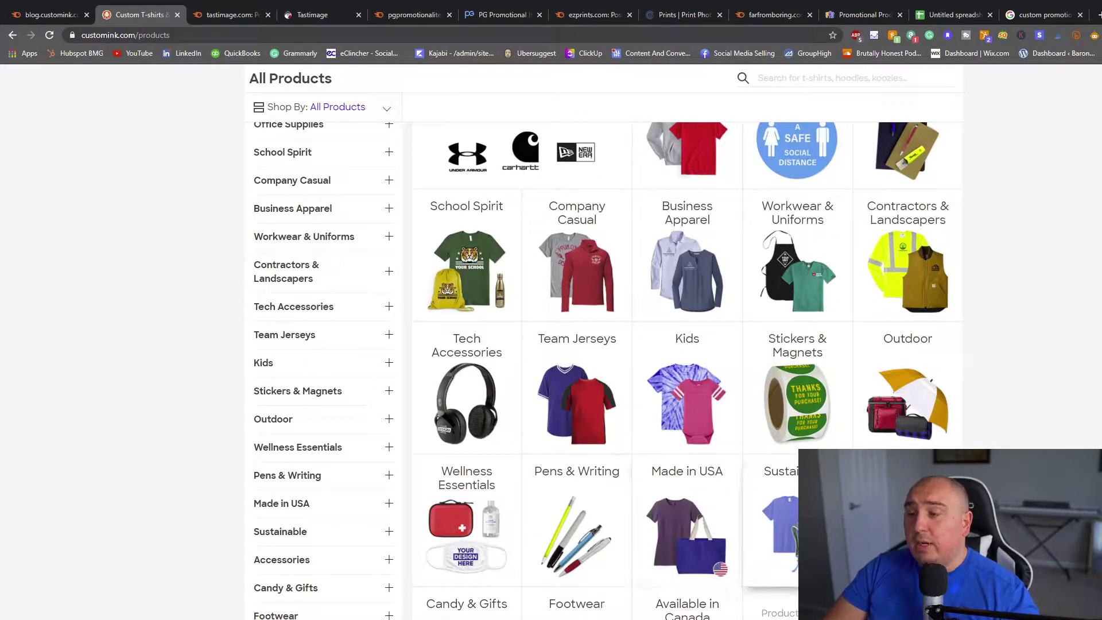
{"action": "scroll", "coordinate": [607, 371], "scroll_direction": "up", "scroll_amount": 4}
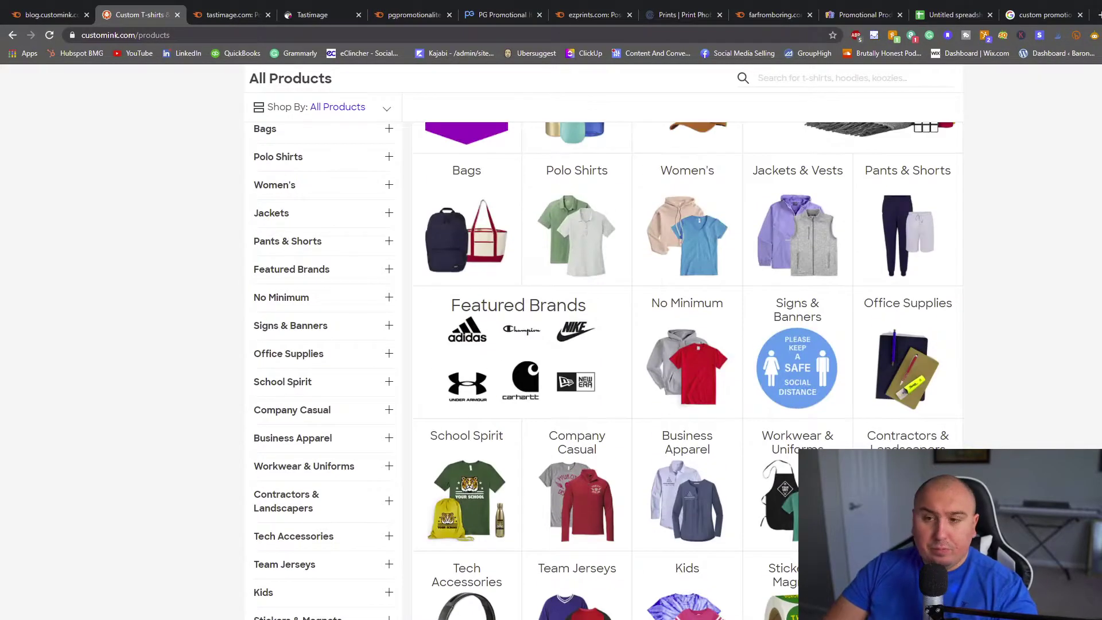
{"action": "scroll", "coordinate": [607, 370], "scroll_direction": "up", "scroll_amount": 6}
Step: Return to Semrush, open the organic search positions of blog.customink.com and review its highest-volume keywords
{"action": "left_click", "coordinate": [49, 15]}
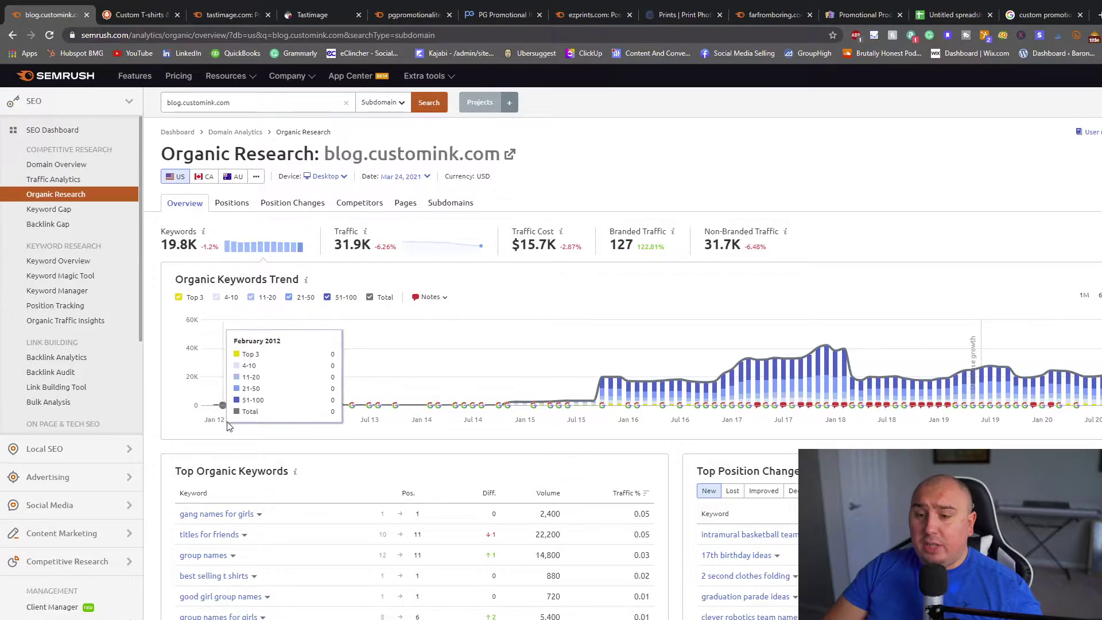
{"action": "left_click", "coordinate": [232, 203]}
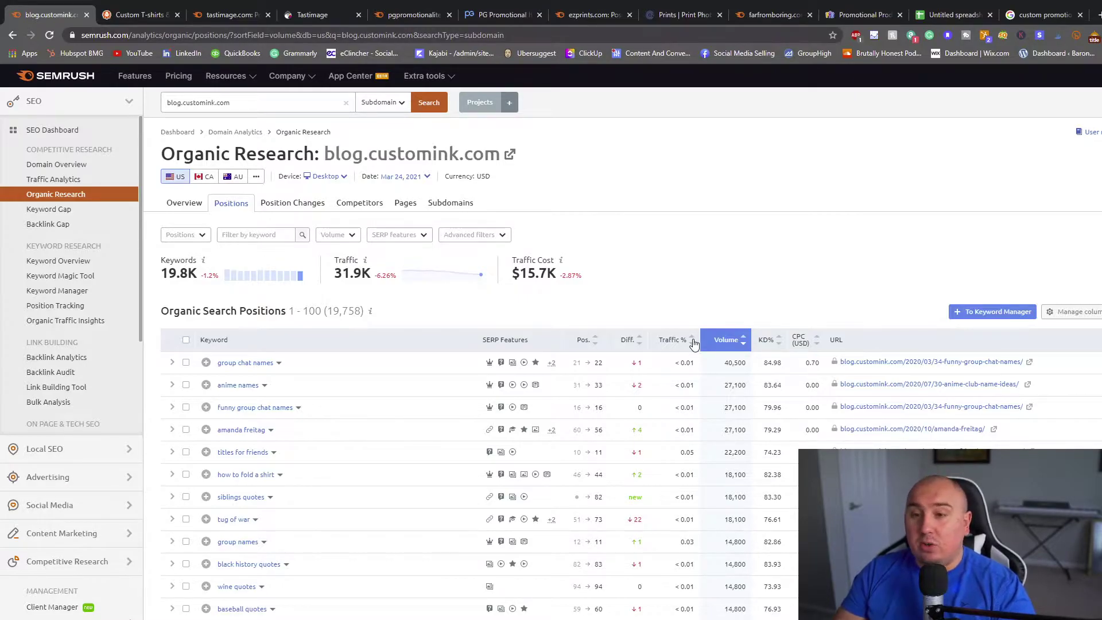
{"action": "scroll", "coordinate": [839, 310], "scroll_direction": "down", "scroll_amount": 6}
{"action": "scroll", "coordinate": [770, 344], "scroll_direction": "up", "scroll_amount": 6}
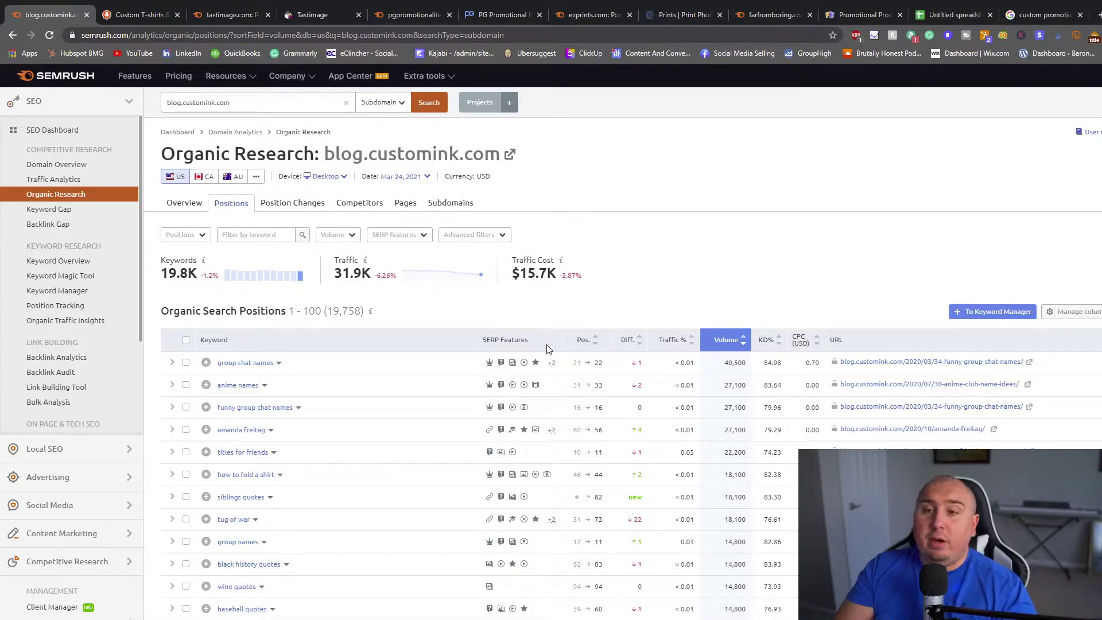
Step: Look at the search volume ranges and SERP feature options available for filtering the keyword positions
{"action": "left_click", "coordinate": [325, 235]}
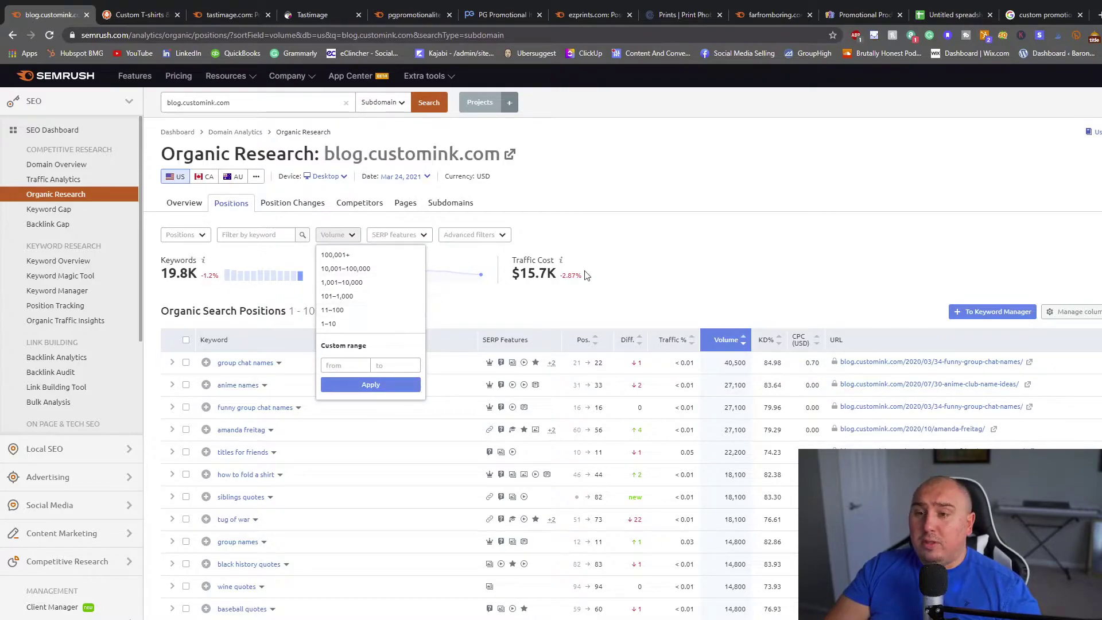
{"action": "left_click", "coordinate": [410, 236]}
{"action": "mouse_move", "coordinate": [416, 256]}
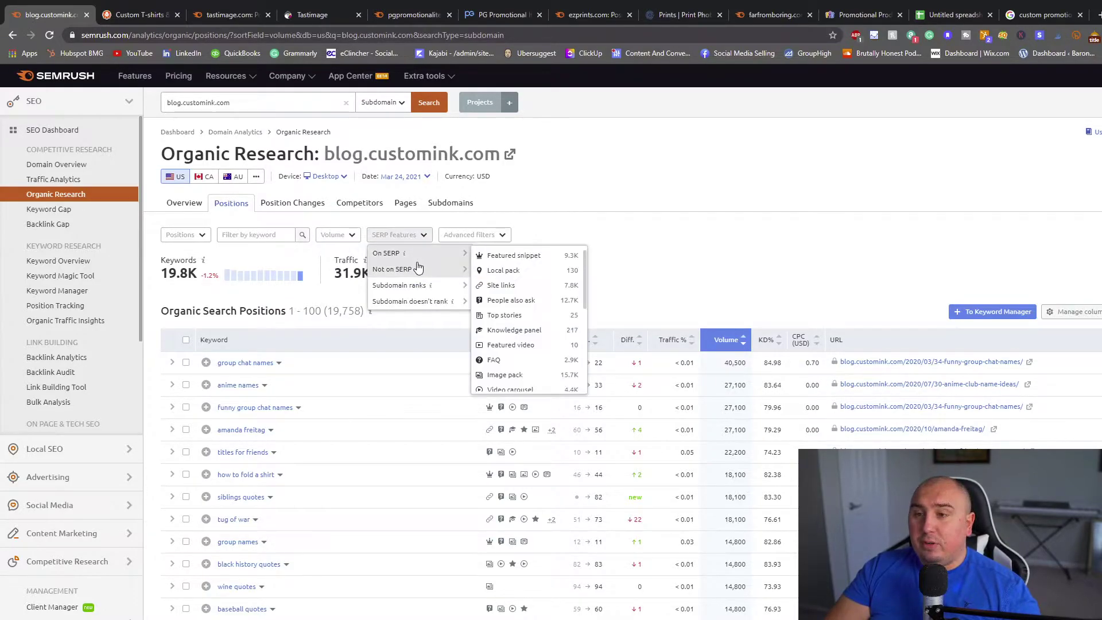
Step: Examine the advanced filter's include/exclude, field and matching options without applying any condition
{"action": "left_click", "coordinate": [497, 235]}
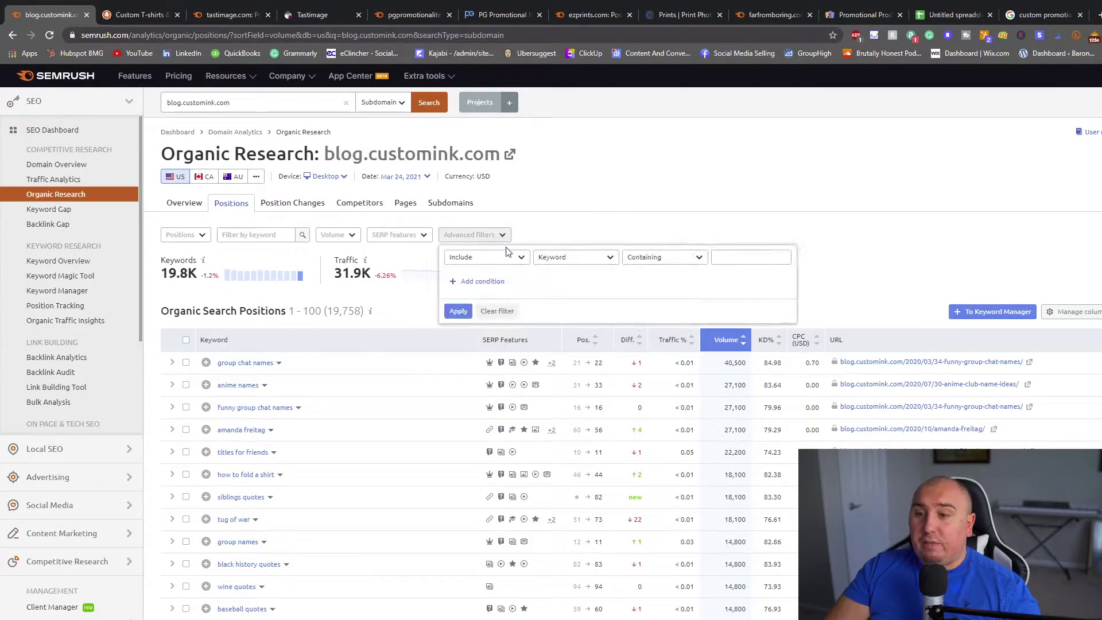
{"action": "left_click", "coordinate": [520, 260]}
{"action": "left_click", "coordinate": [580, 261]}
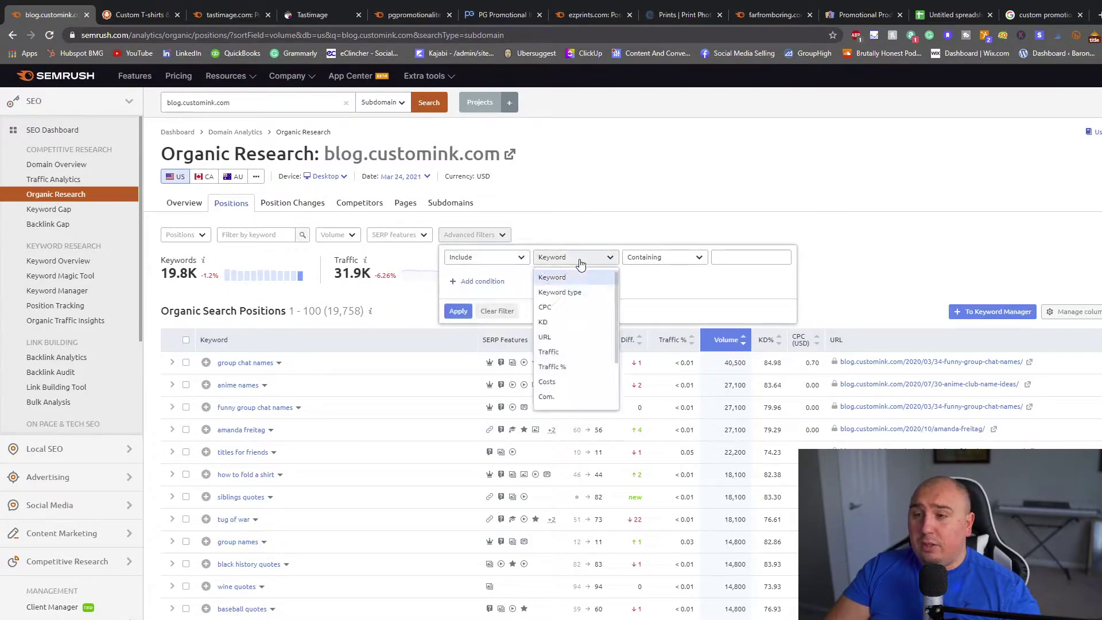
{"action": "left_click", "coordinate": [656, 264]}
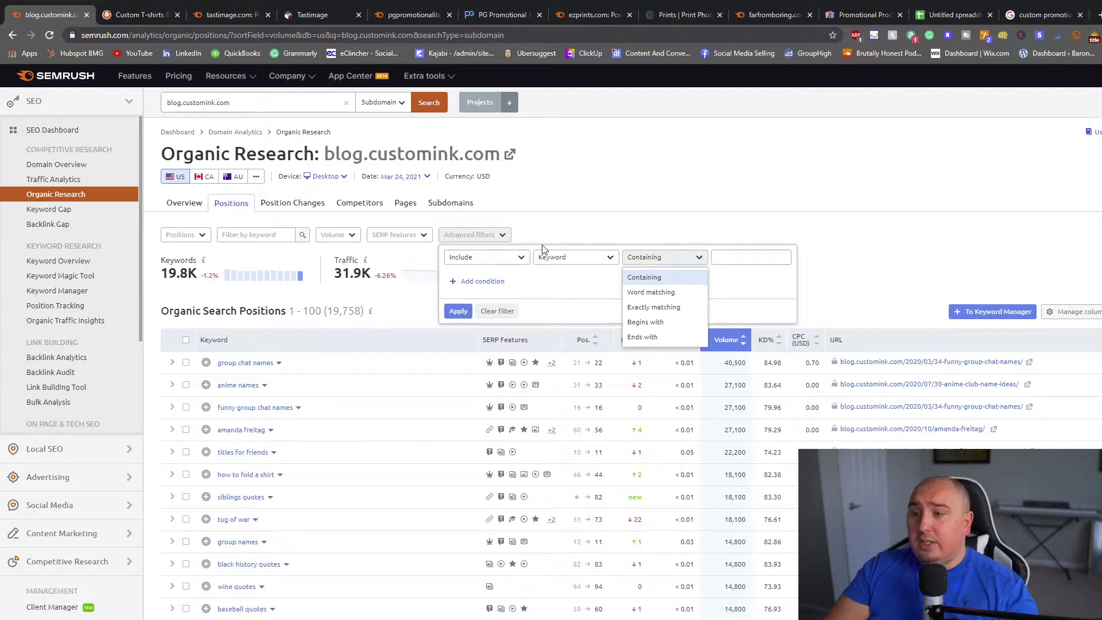
{"action": "left_click", "coordinate": [558, 261]}
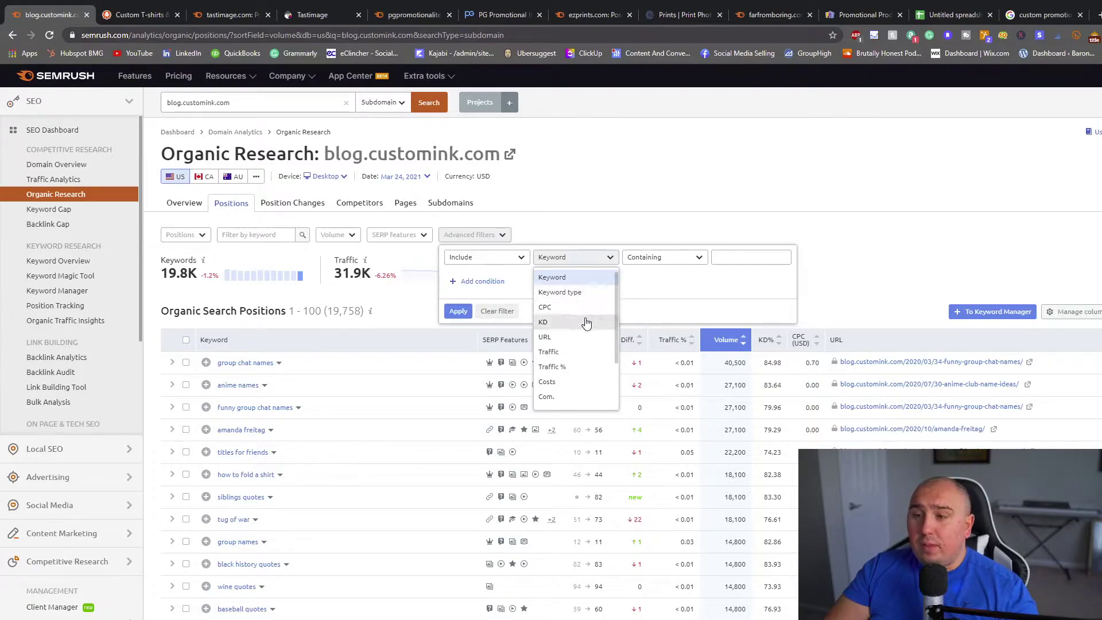
{"action": "left_click", "coordinate": [509, 256]}
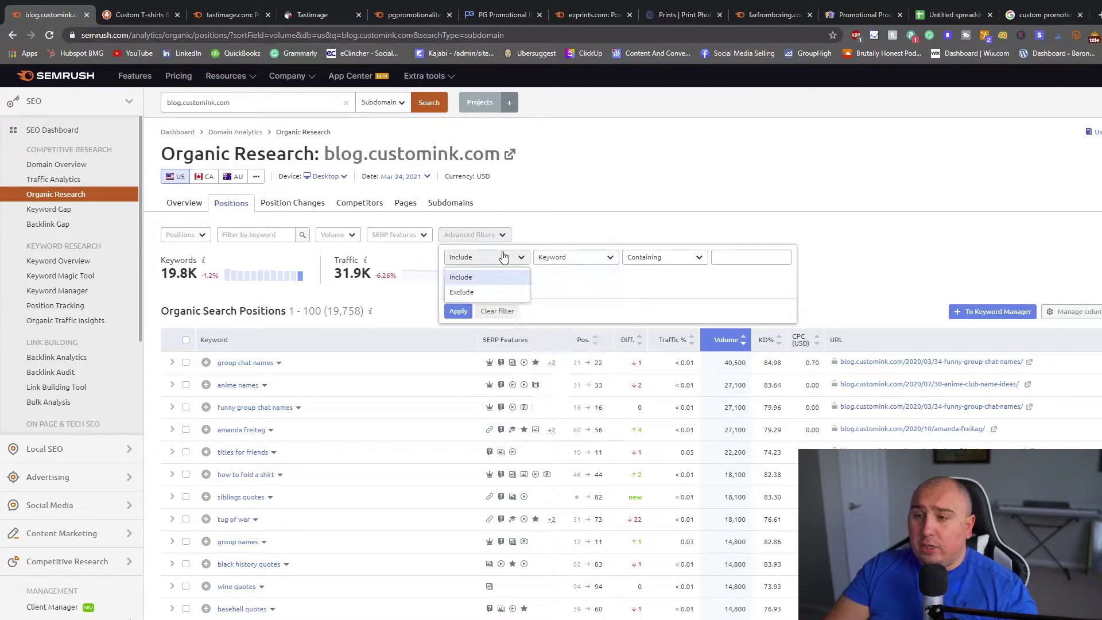
{"action": "left_click", "coordinate": [639, 299]}
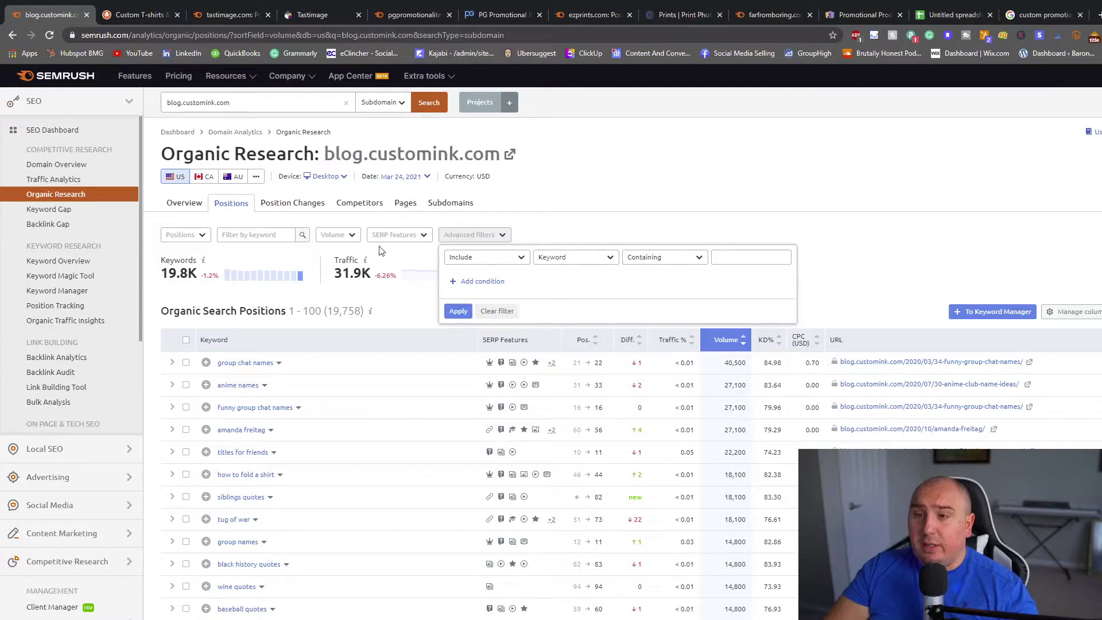
Step: Check the ranking position ranges offered for filtering and close the list without choosing one
{"action": "left_click", "coordinate": [325, 231]}
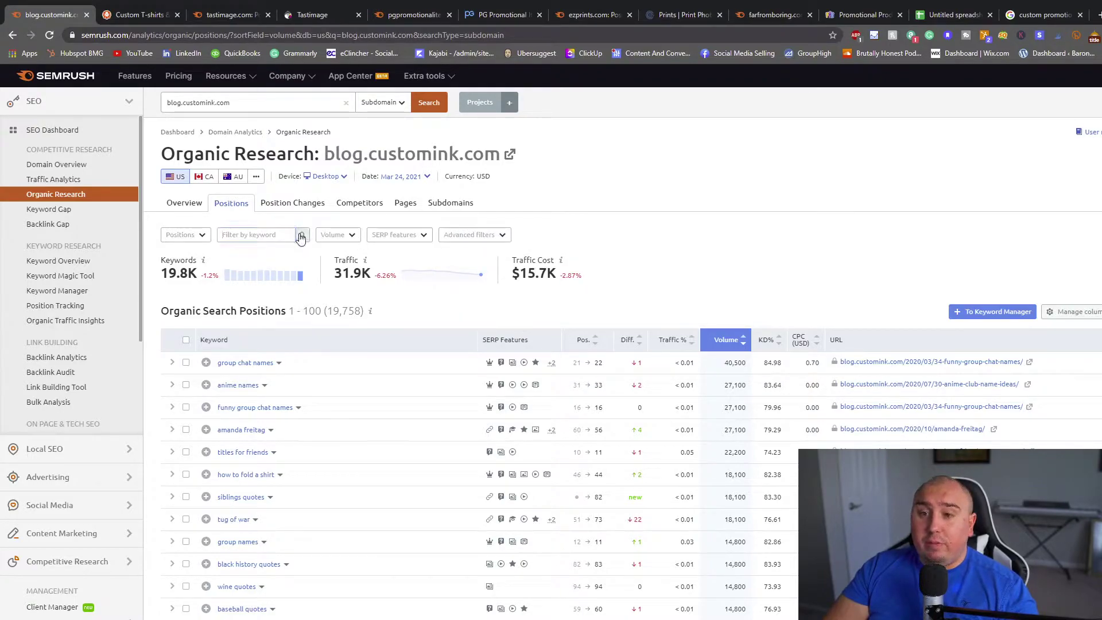
{"action": "left_click", "coordinate": [201, 235]}
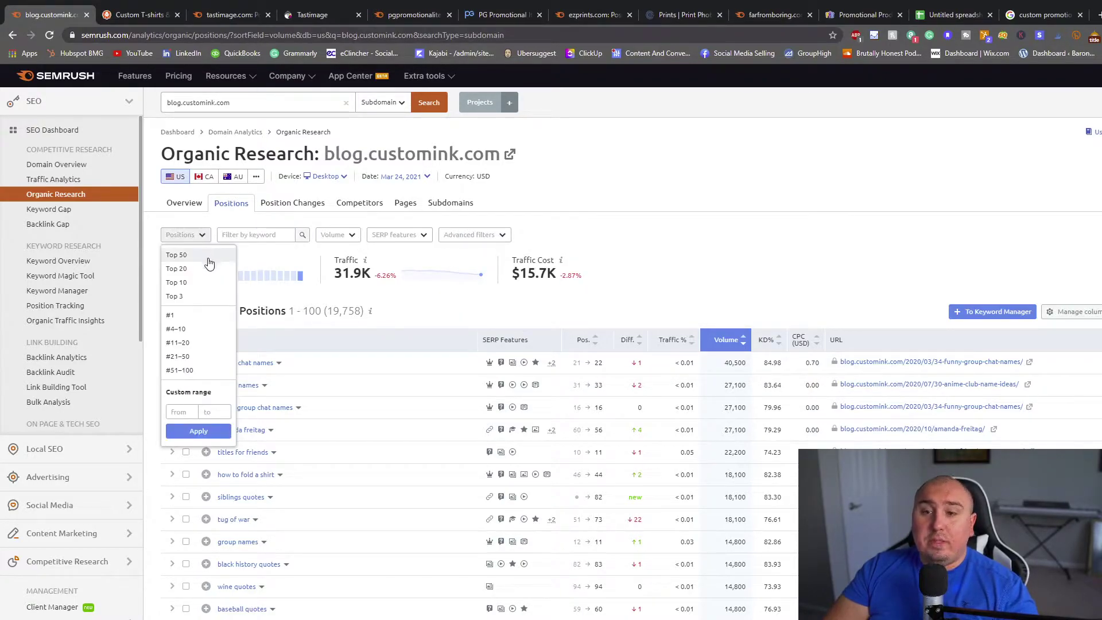
{"action": "left_click", "coordinate": [686, 280]}
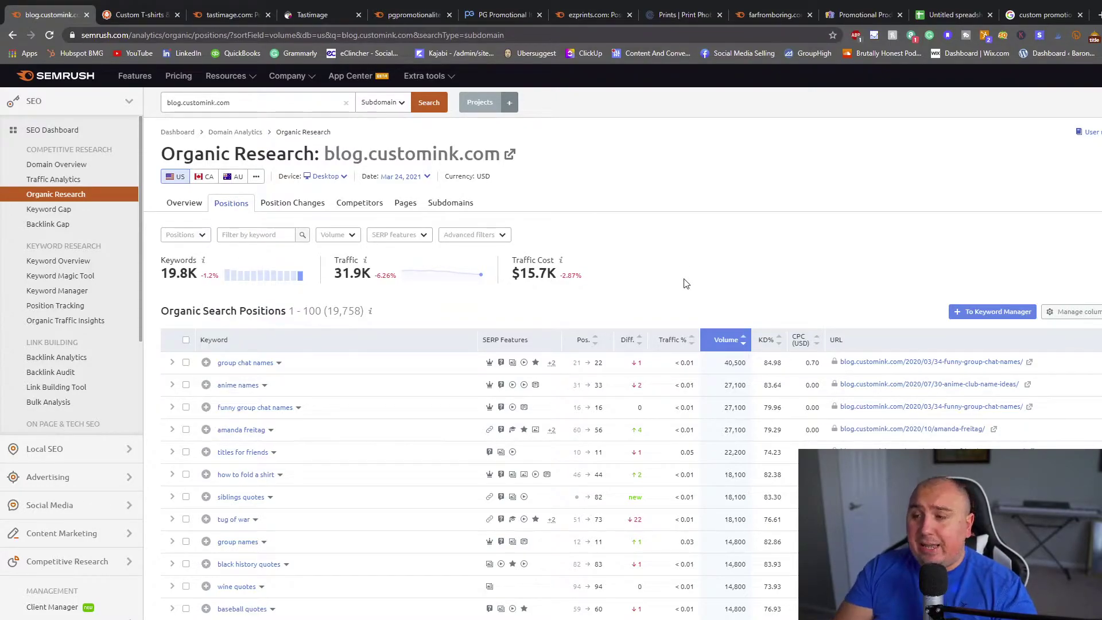
Step: Sort the blog.customink.com keywords by keyword difficulty from lowest to highest and look through the easiest ones
{"action": "left_click", "coordinate": [776, 347]}
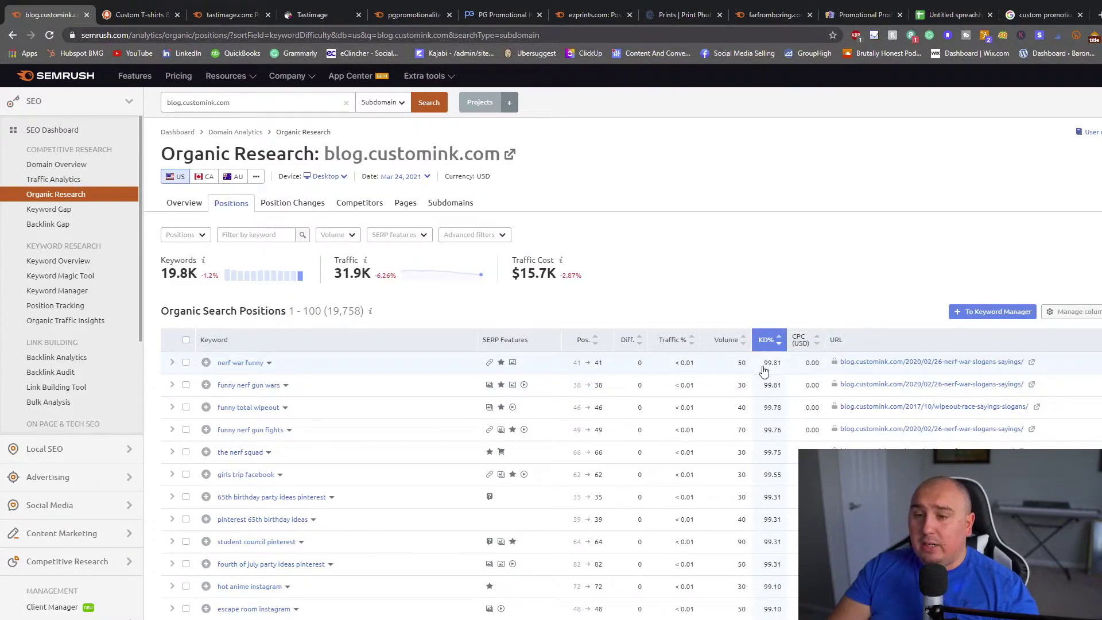
{"action": "left_click", "coordinate": [761, 344]}
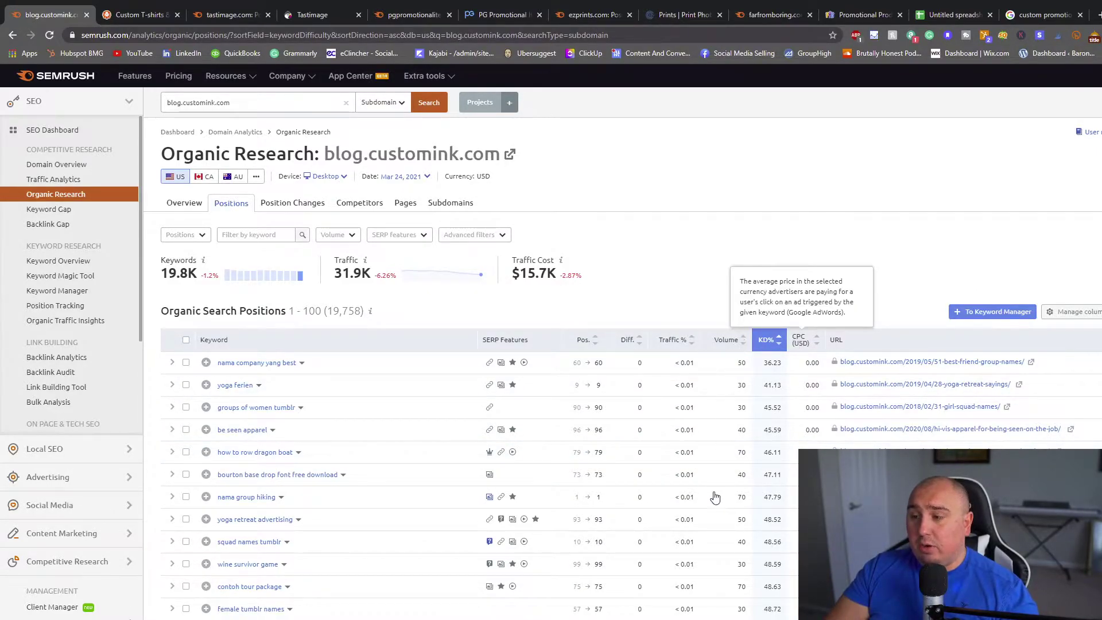
{"action": "scroll", "coordinate": [716, 489], "scroll_direction": "down", "scroll_amount": 6}
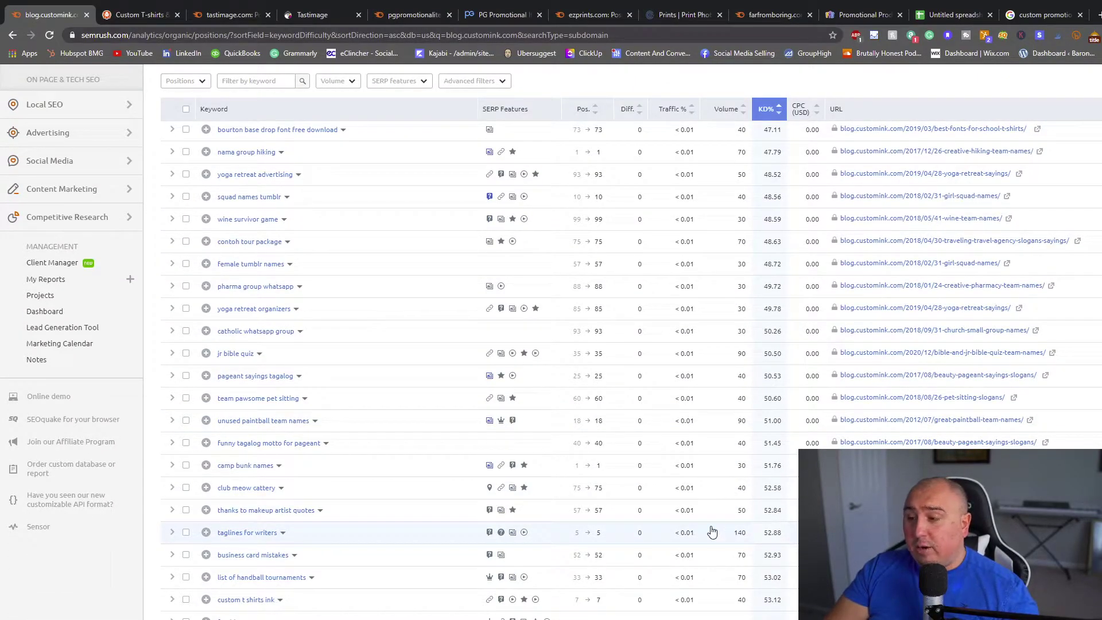
{"action": "scroll", "coordinate": [712, 528], "scroll_direction": "down", "scroll_amount": 2}
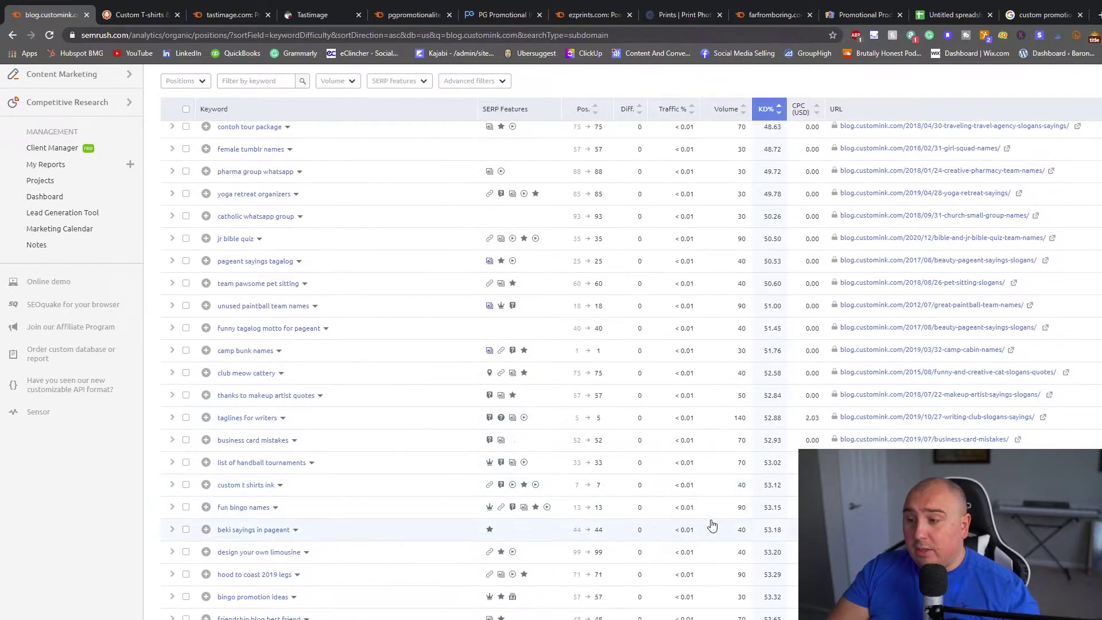
{"action": "scroll", "coordinate": [712, 523], "scroll_direction": "down", "scroll_amount": 9}
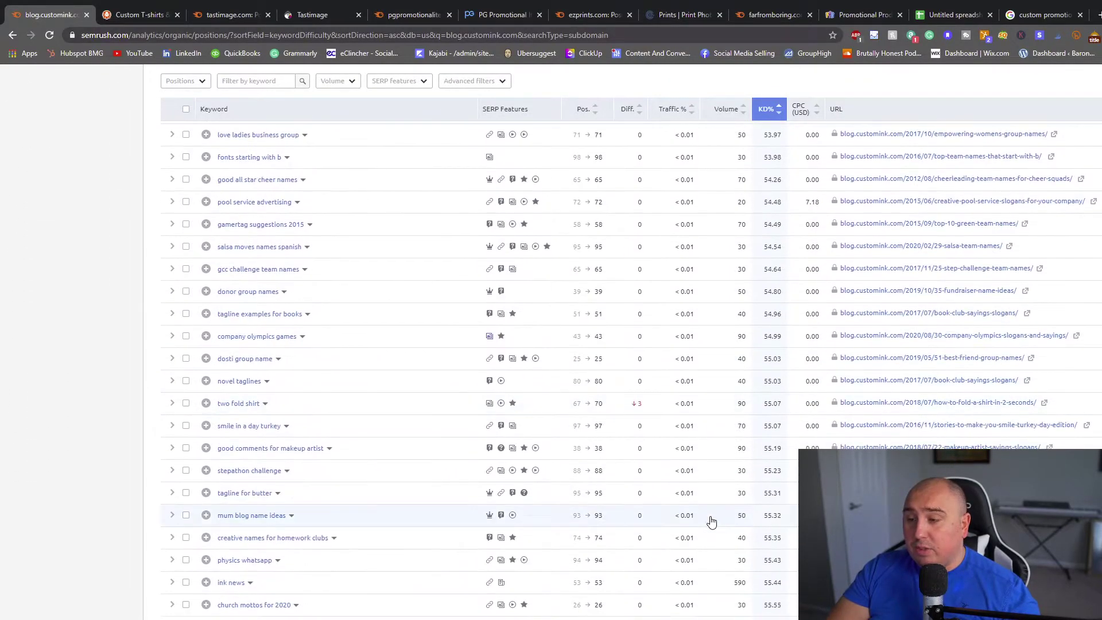
Step: Filter the blog.customink.com keyword positions by a custom search volume range of 100 to 5000
{"action": "scroll", "coordinate": [711, 521], "scroll_direction": "down", "scroll_amount": 4}
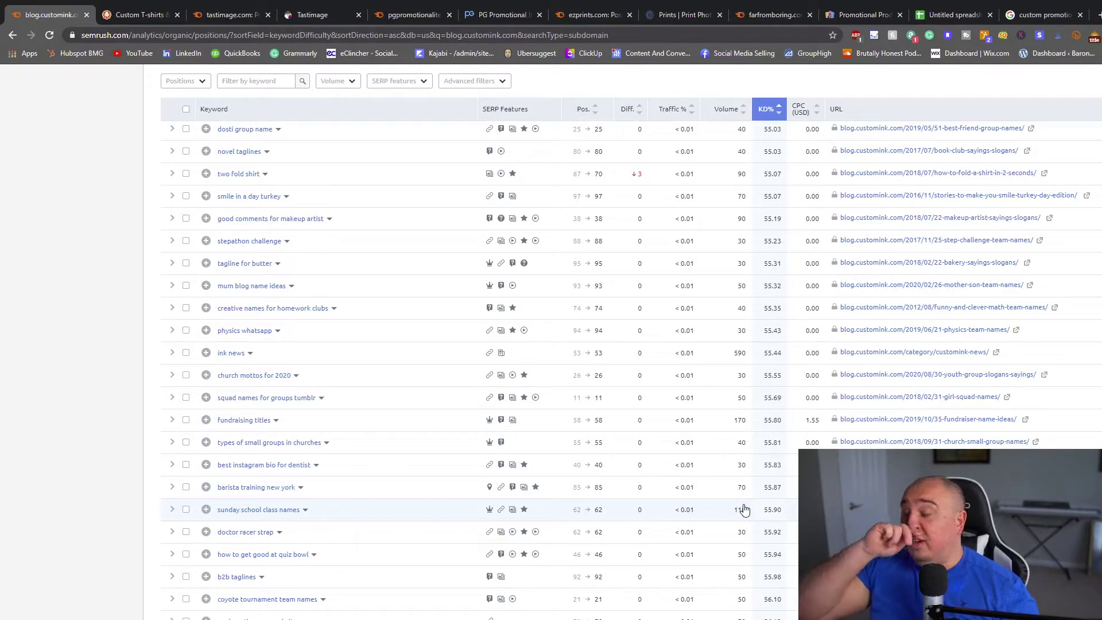
{"action": "scroll", "coordinate": [505, 357], "scroll_direction": "up", "scroll_amount": 20}
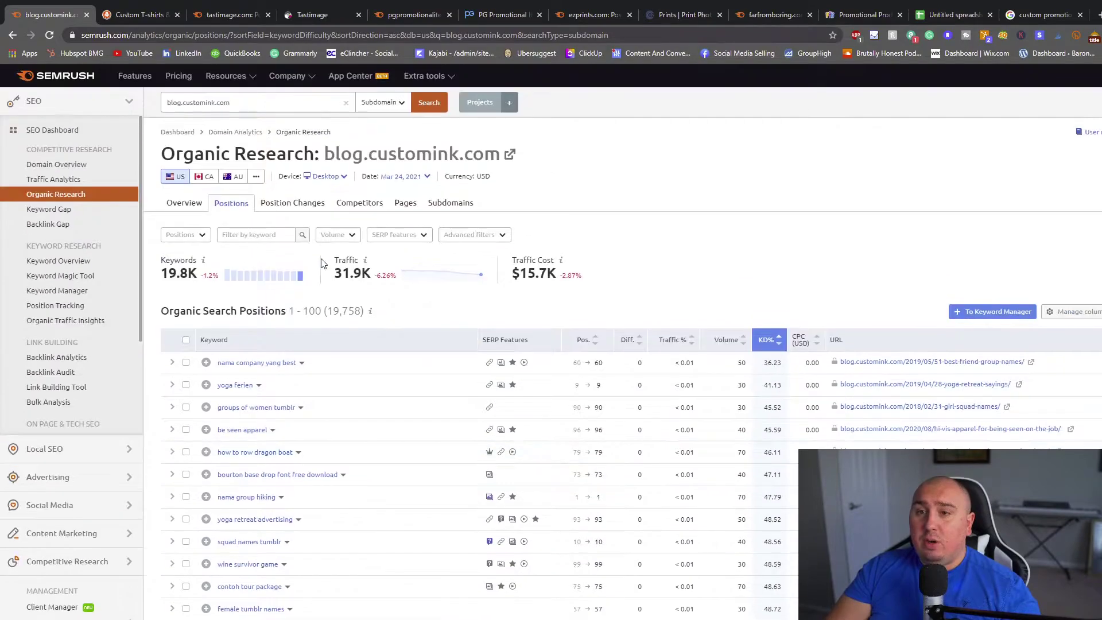
{"action": "left_click", "coordinate": [335, 236]}
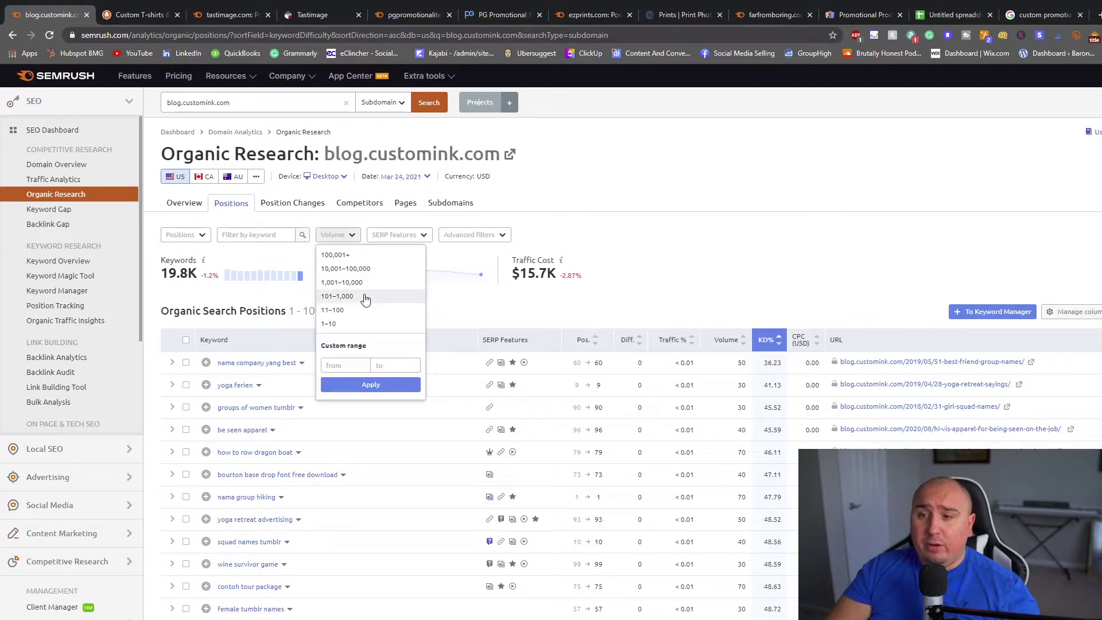
{"action": "left_click", "coordinate": [343, 367]}
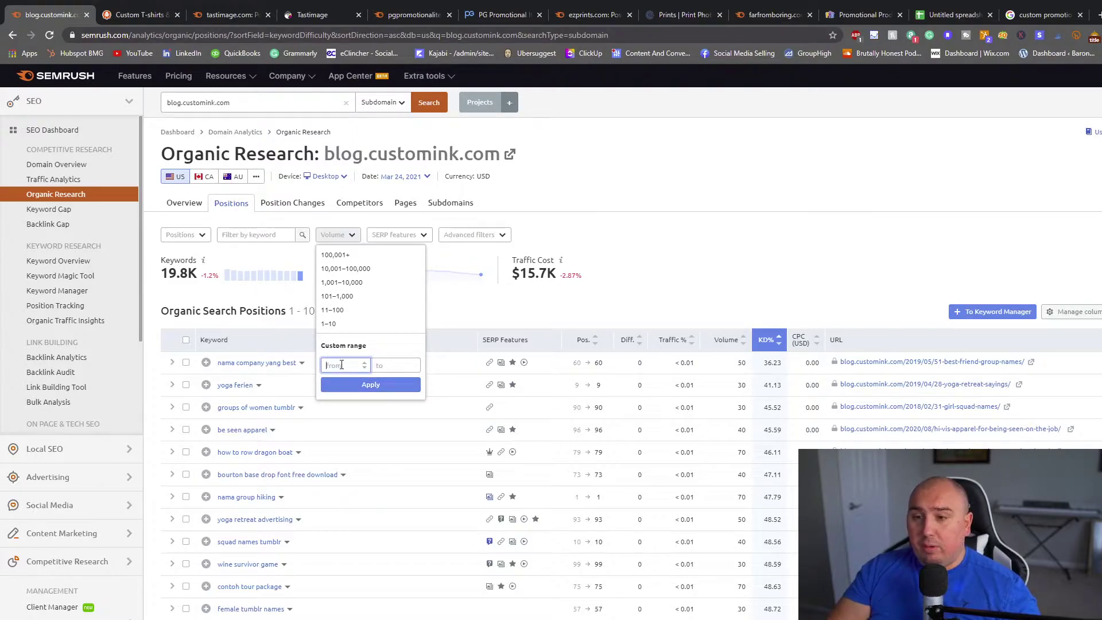
{"action": "left_click", "coordinate": [365, 363]}
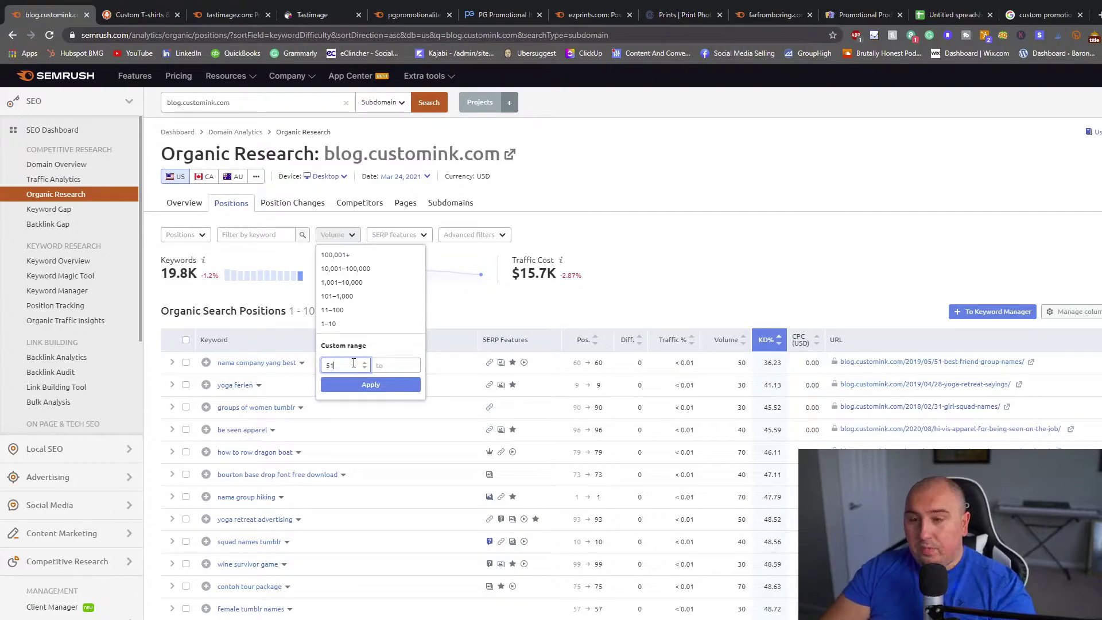
{"action": "key", "text": "Tab"}
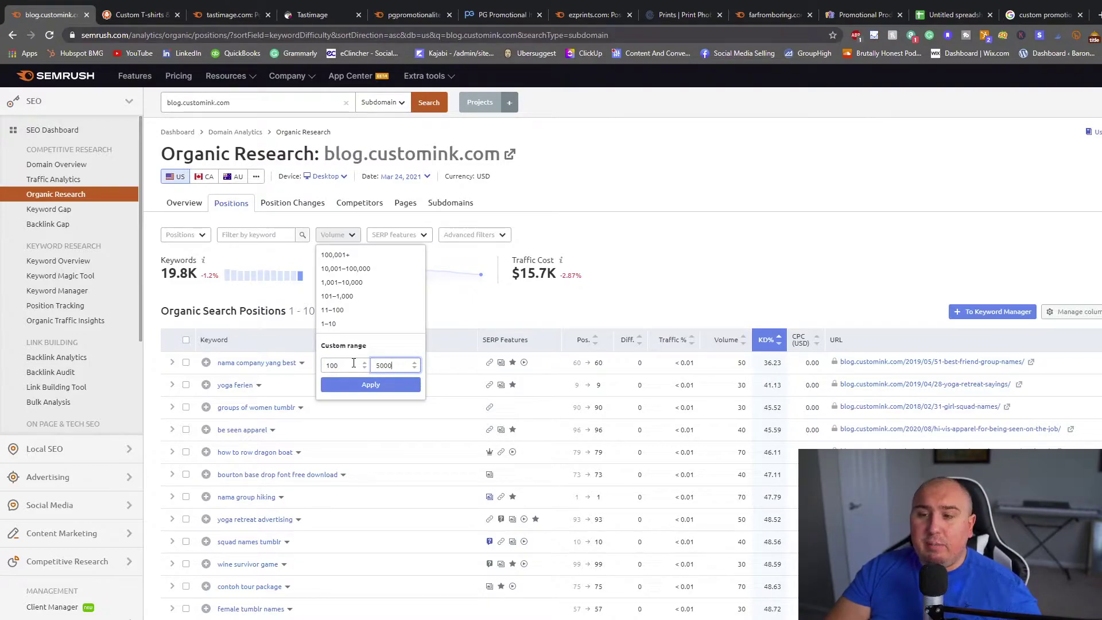
{"action": "left_click", "coordinate": [342, 386]}
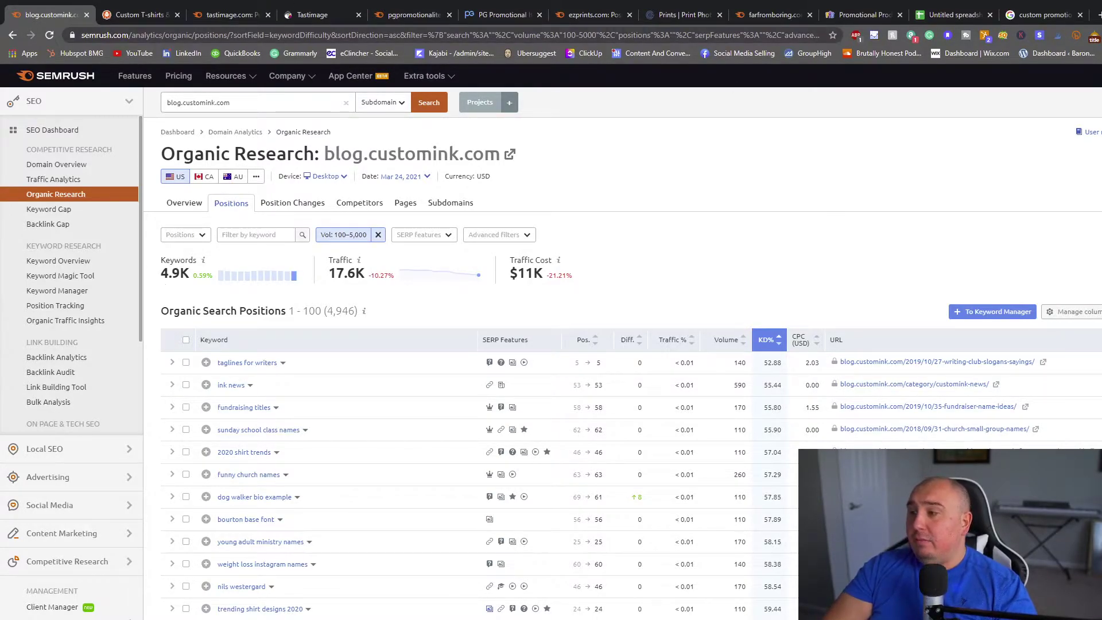
Step: Export all the filtered blog.customink.com keywords to Excel and select cell A1 in the untitled Google Sheets spreadsheet
{"action": "left_click", "coordinate": [1101, 312]}
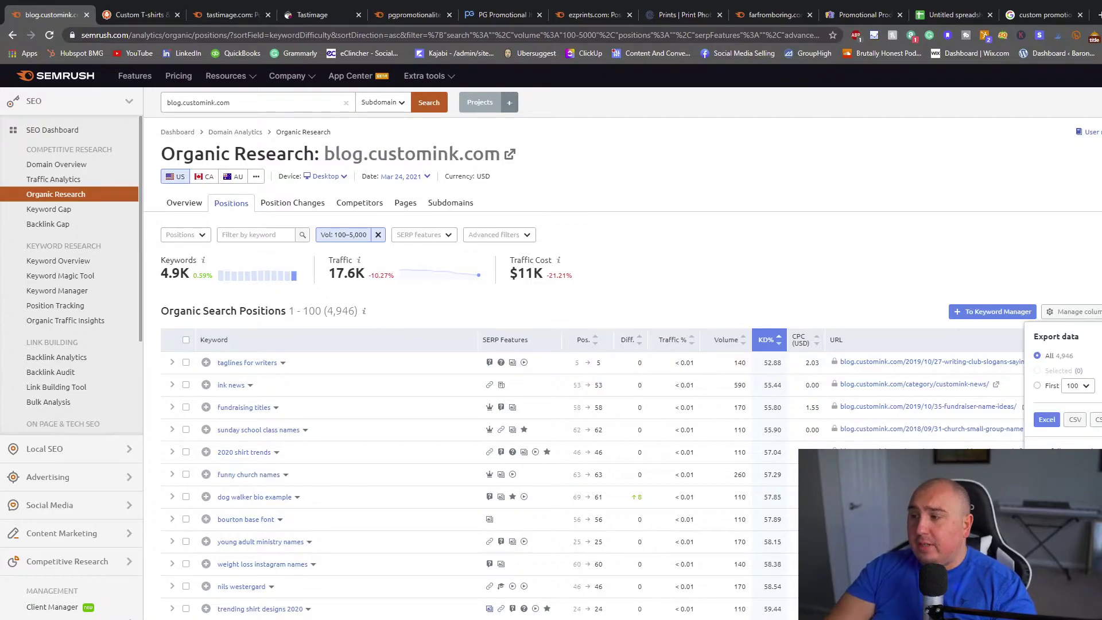
{"action": "left_click", "coordinate": [1050, 422]}
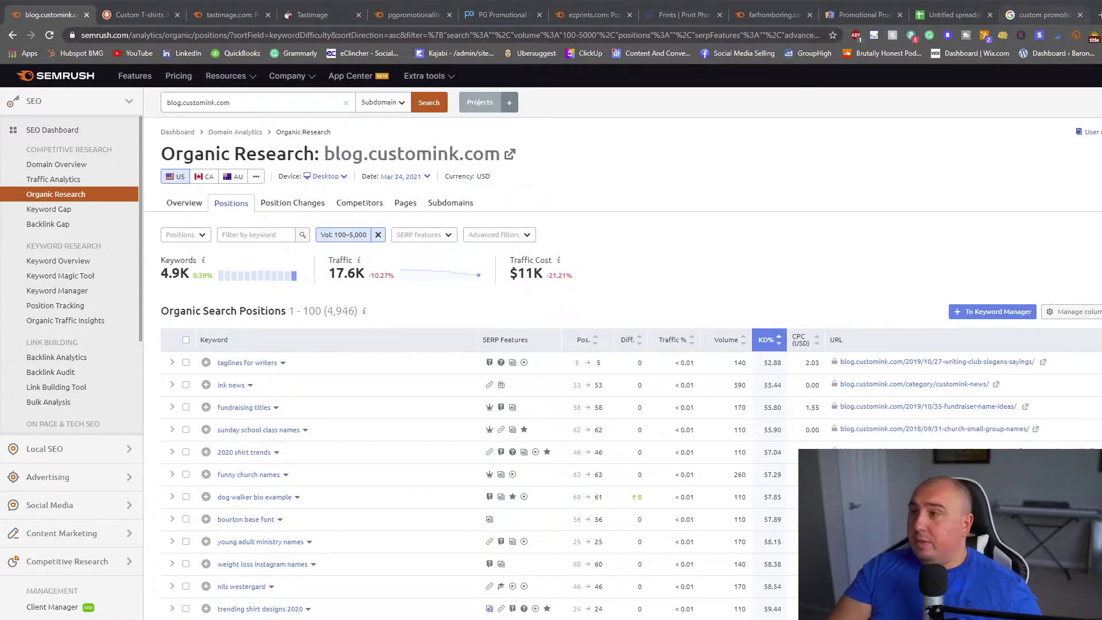
{"action": "left_click", "coordinate": [953, 15]}
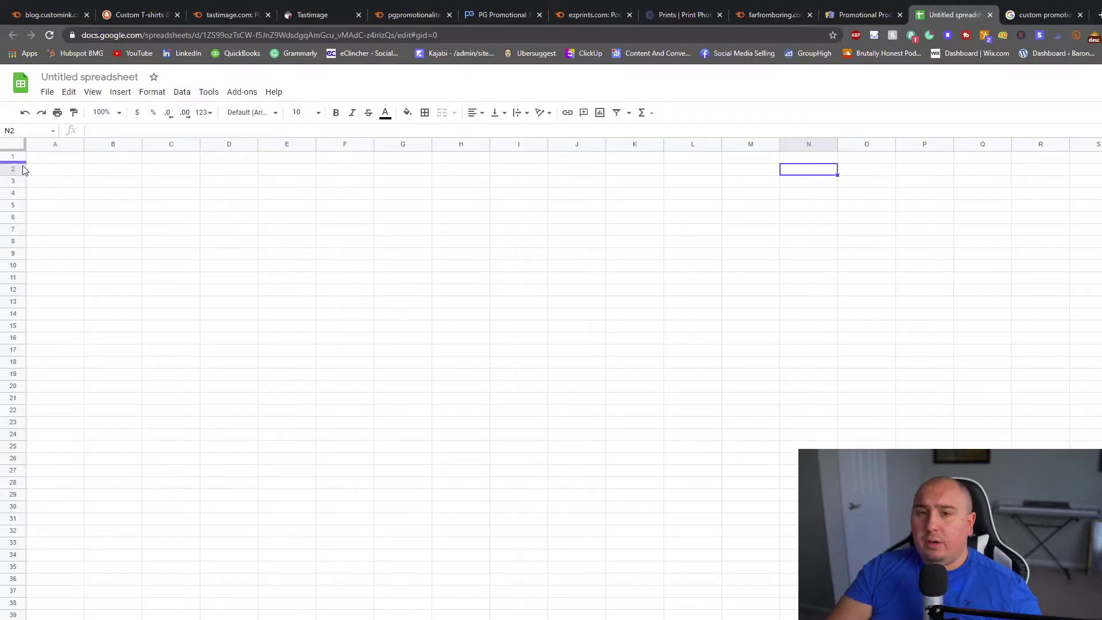
{"action": "left_click", "coordinate": [37, 161]}
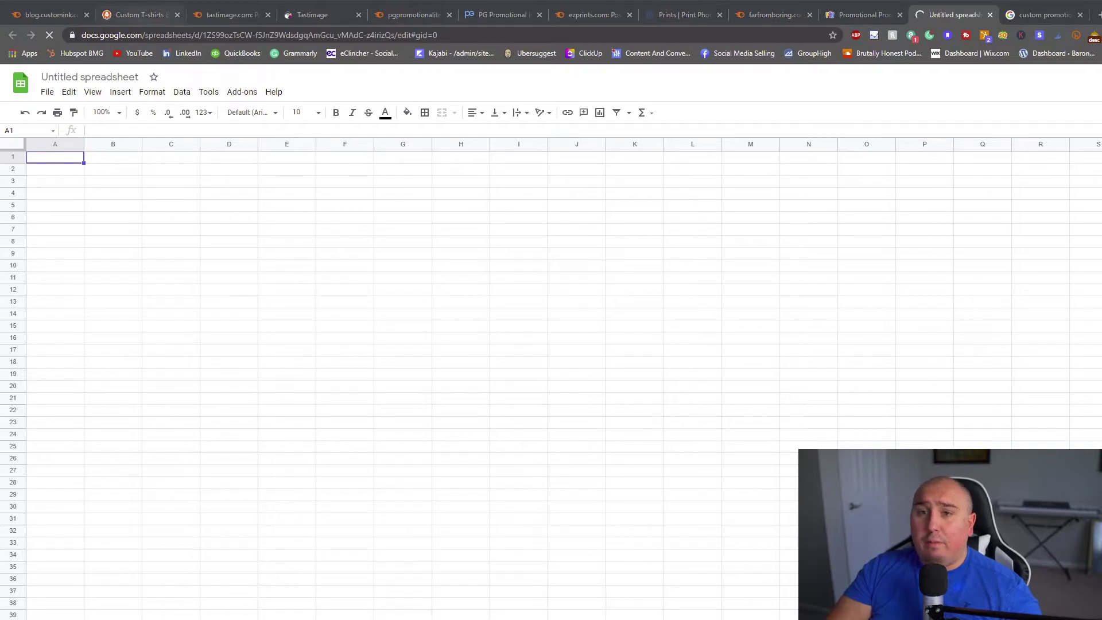
Step: Look through the volume-filtered blog.customink.com keywords in Semrush, and switch to the tastimage.com positions report
{"action": "left_click", "coordinate": [50, 14]}
{"action": "scroll", "coordinate": [860, 381], "scroll_direction": "down", "scroll_amount": 5}
{"action": "scroll", "coordinate": [859, 381], "scroll_direction": "down", "scroll_amount": 9}
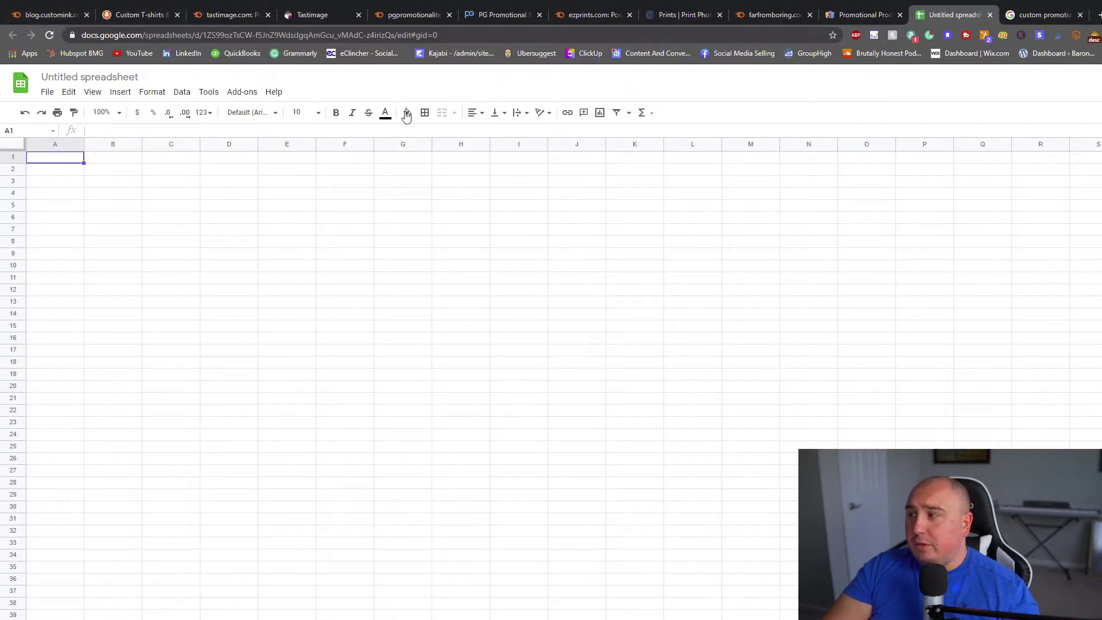
{"action": "left_click", "coordinate": [63, 22]}
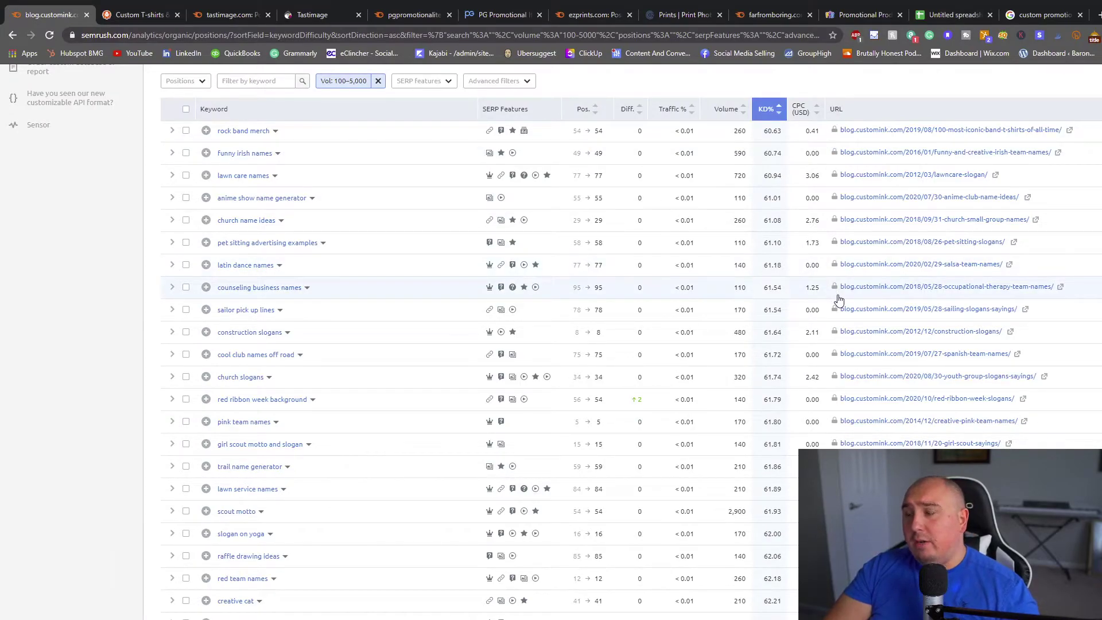
{"action": "scroll", "coordinate": [756, 384], "scroll_direction": "down", "scroll_amount": 5}
{"action": "scroll", "coordinate": [755, 385], "scroll_direction": "down", "scroll_amount": 7}
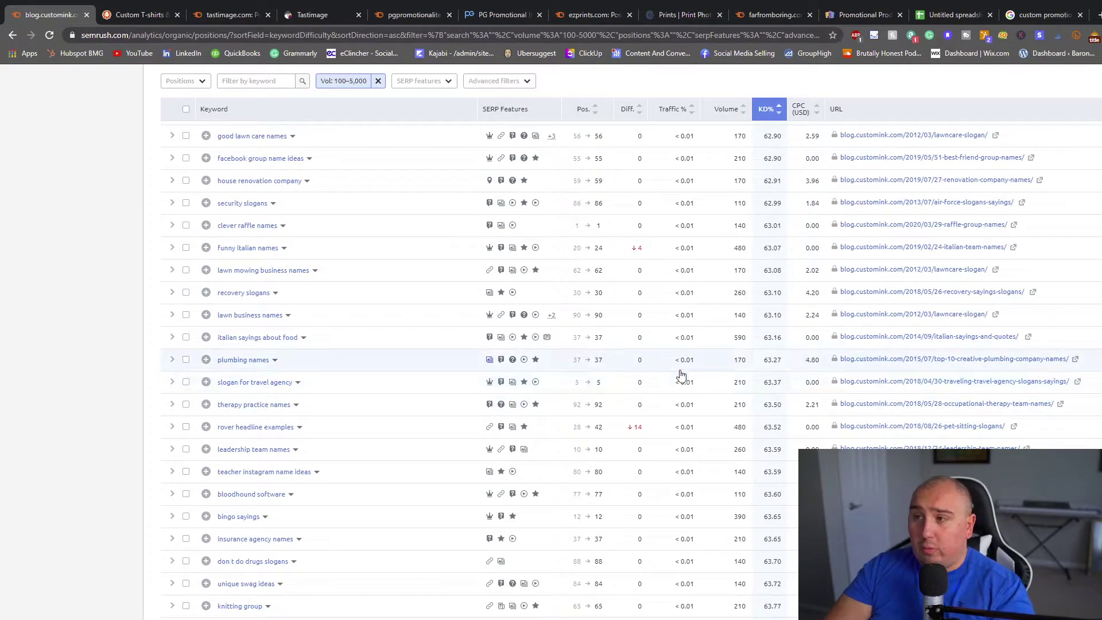
{"action": "scroll", "coordinate": [686, 342], "scroll_direction": "up", "scroll_amount": 9}
{"action": "left_click", "coordinate": [221, 16]}
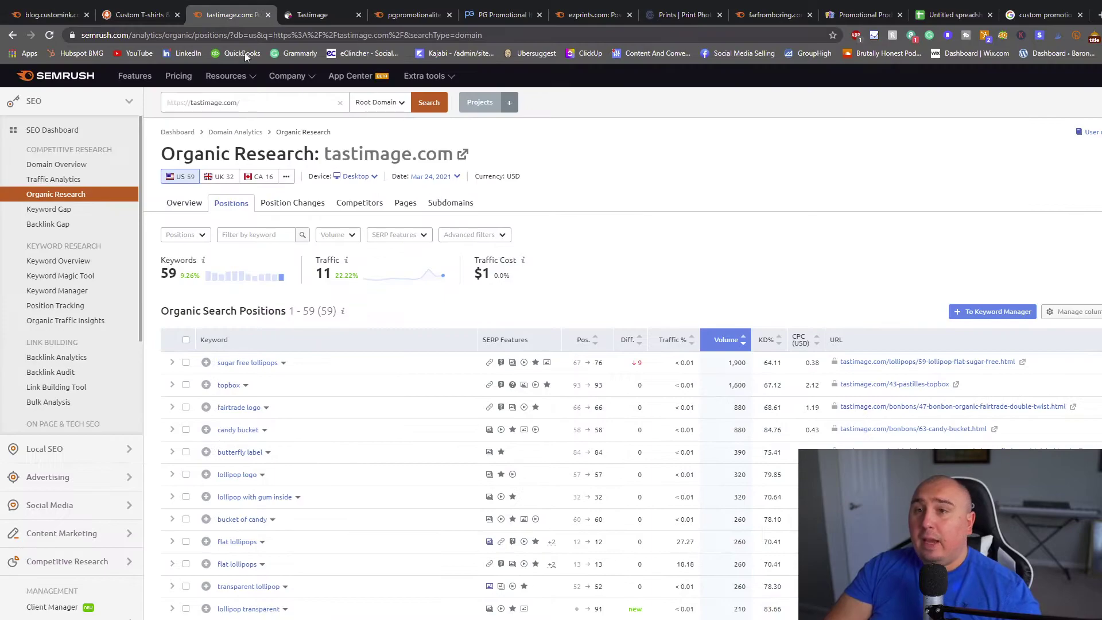
{"action": "left_click", "coordinate": [258, 234]}
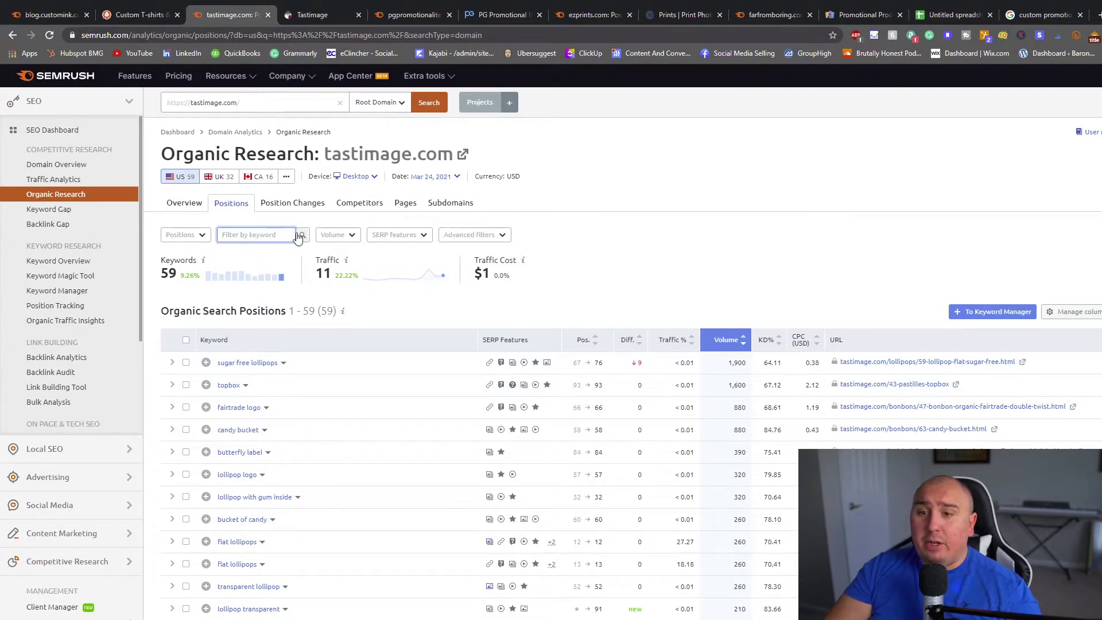
{"action": "left_click", "coordinate": [339, 234]}
{"action": "left_click", "coordinate": [353, 364]}
{"action": "type", "text": "100"}
{"action": "key", "text": "Tab"}
{"action": "type", "text": "5"}
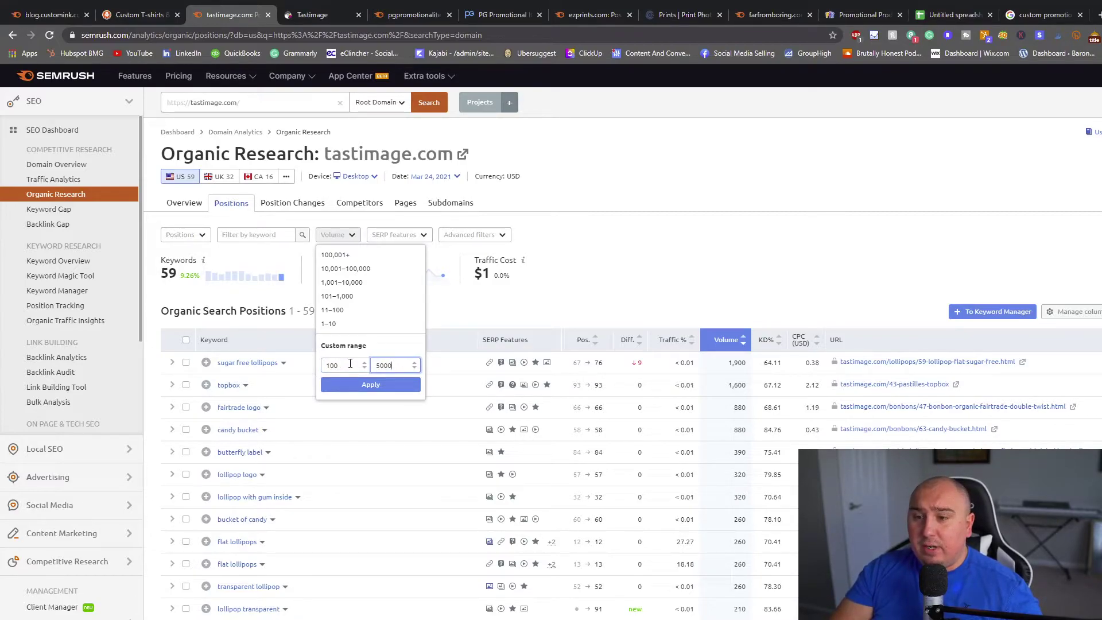
{"action": "left_click", "coordinate": [879, 225]}
Step: Look through the tastimage.com keyword list and export all its keywords to Excel
{"action": "scroll", "coordinate": [473, 425], "scroll_direction": "down", "scroll_amount": 7}
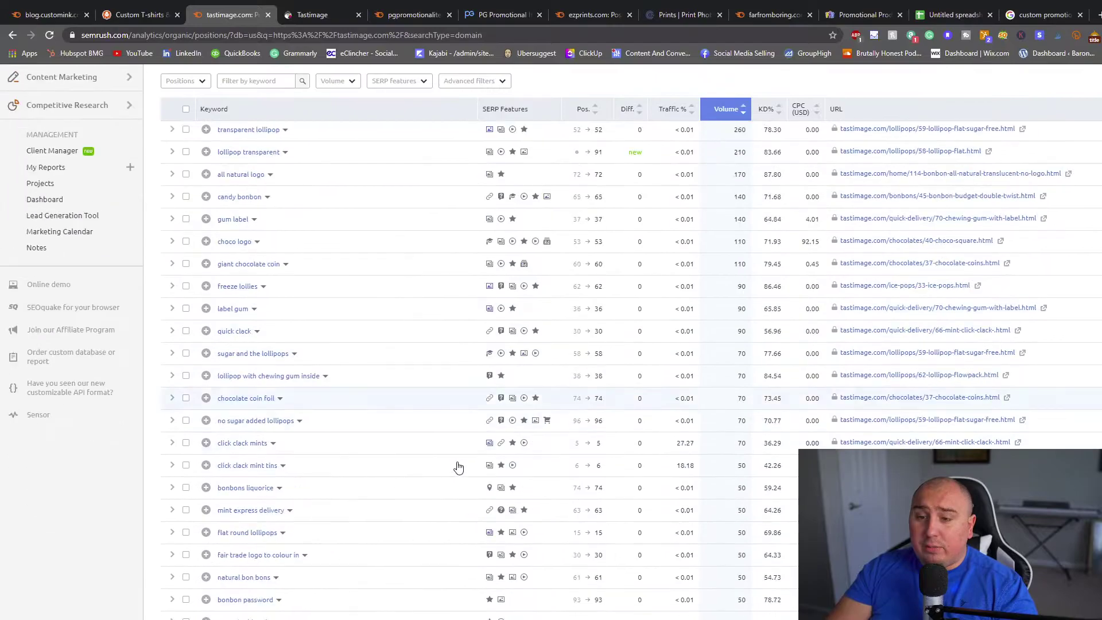
{"action": "scroll", "coordinate": [459, 468], "scroll_direction": "down", "scroll_amount": 5}
{"action": "scroll", "coordinate": [464, 470], "scroll_direction": "up", "scroll_amount": 10}
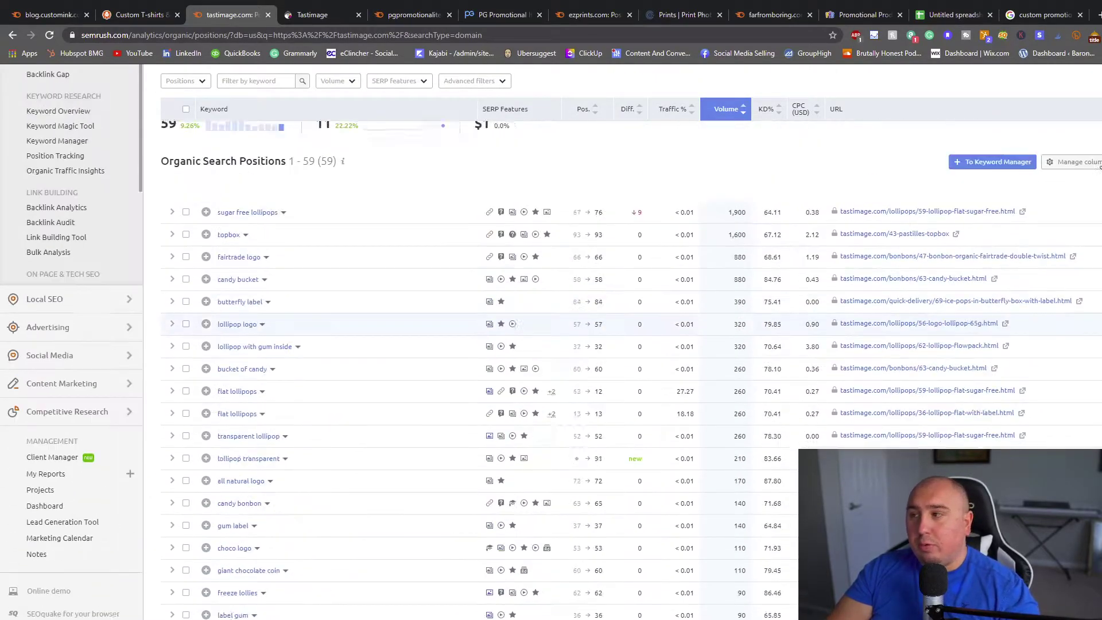
{"action": "scroll", "coordinate": [1088, 174], "scroll_direction": "up", "scroll_amount": 3}
{"action": "left_click", "coordinate": [1091, 312]}
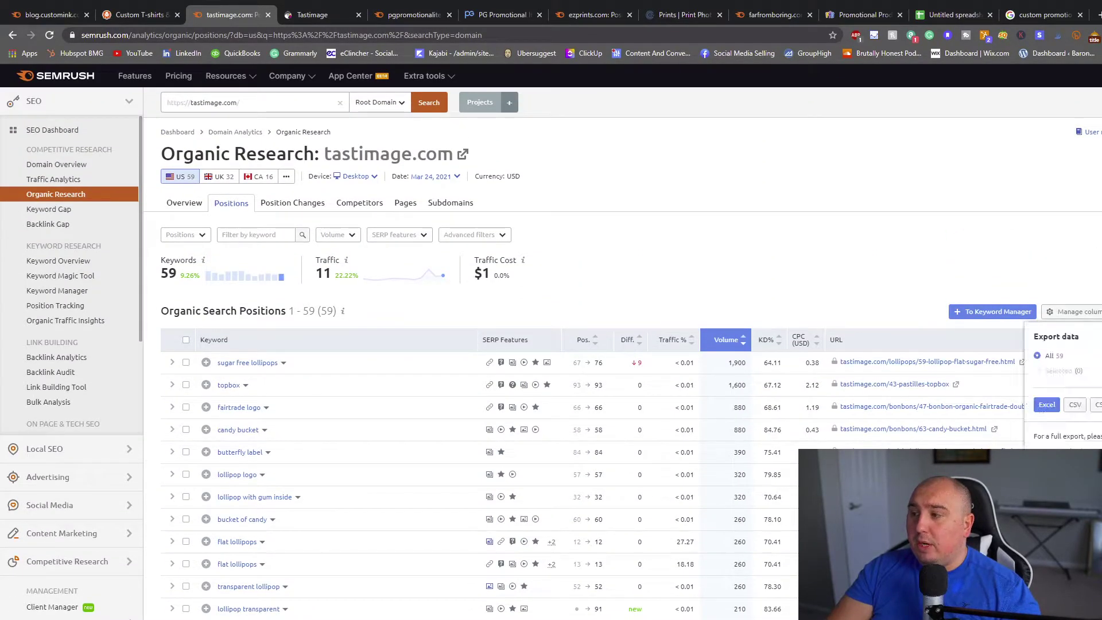
{"action": "left_click", "coordinate": [1047, 406]}
Step: Return to the untitled Google Sheets spreadsheet, make cell A1 active and select everything
{"action": "left_click", "coordinate": [950, 21]}
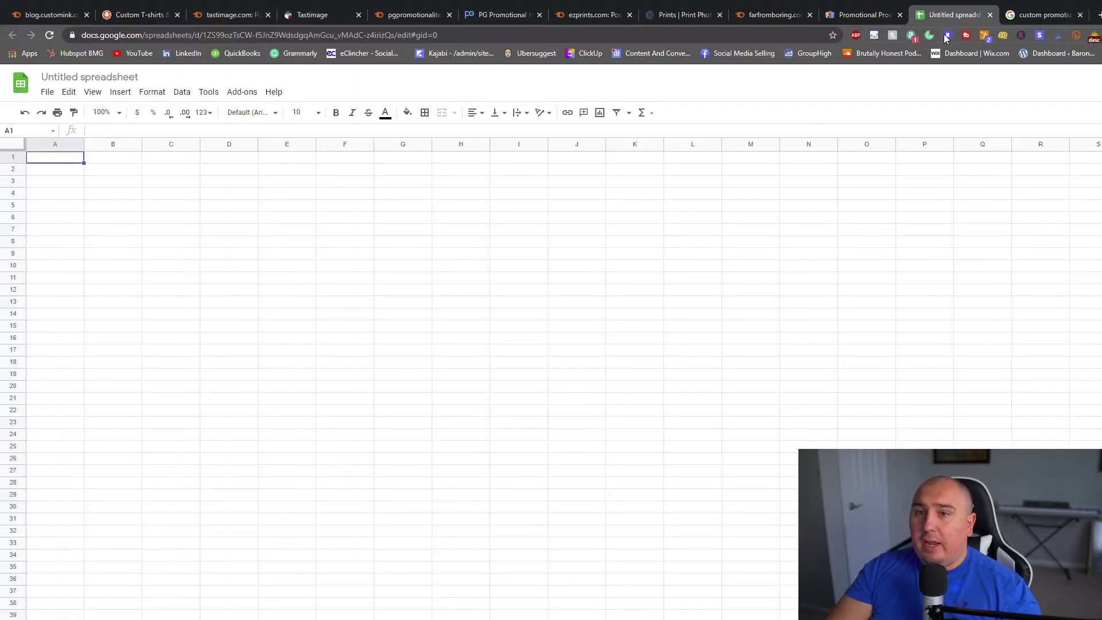
{"action": "left_click", "coordinate": [145, 212]}
{"action": "left_click", "coordinate": [59, 156]}
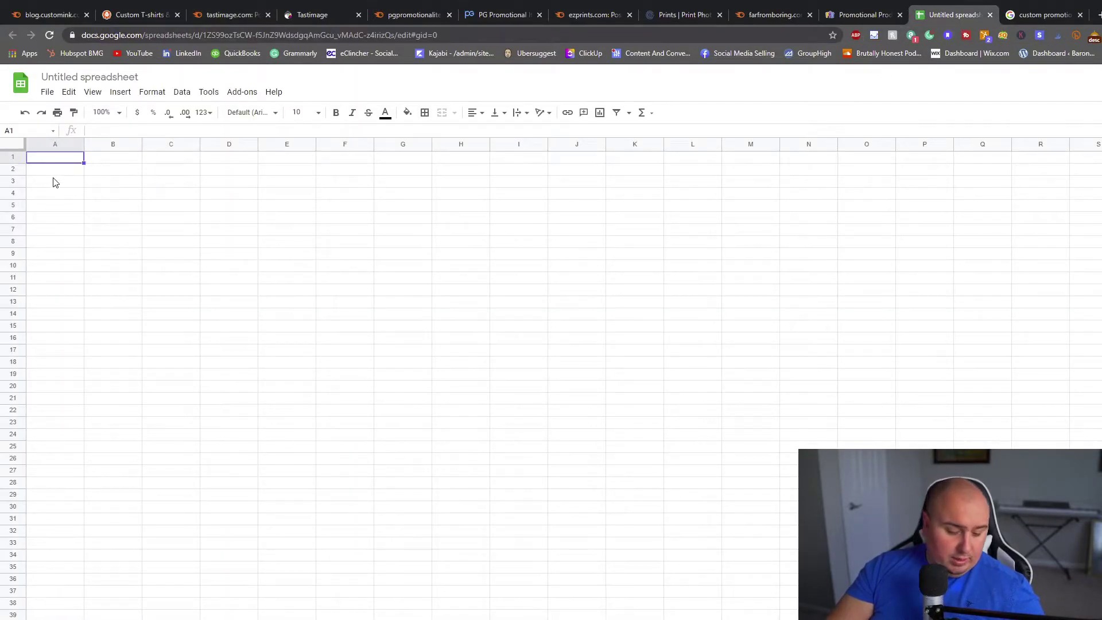
{"action": "key", "text": "ctrl+a"}
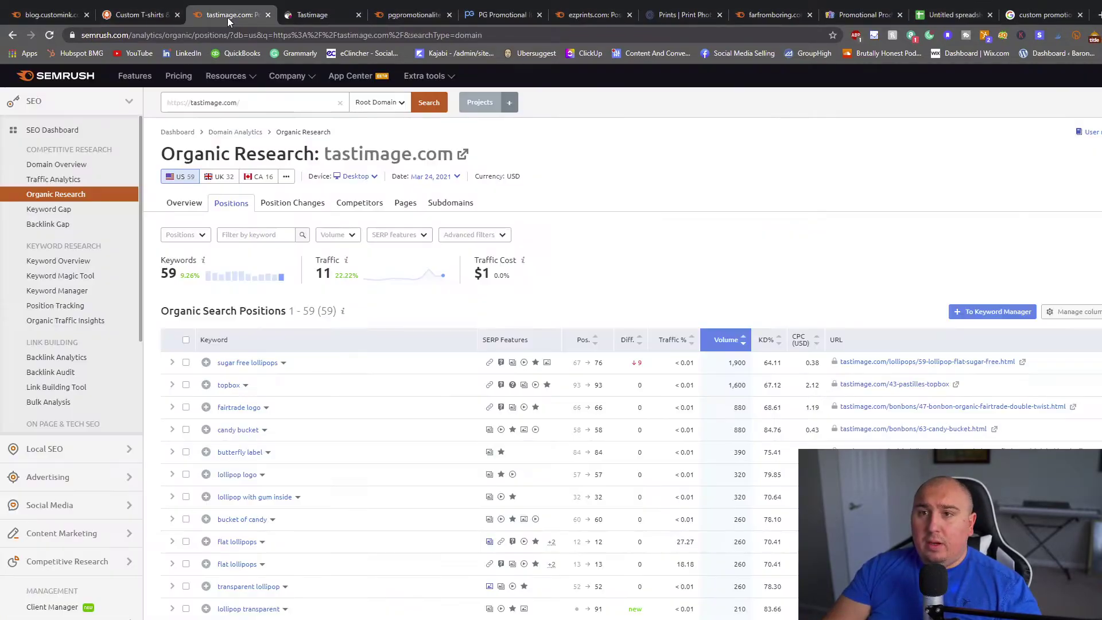
Step: Go back to the Semrush reports and export all organic keywords of pgpromotionalitems.co.uk to Excel
{"action": "left_click", "coordinate": [229, 15]}
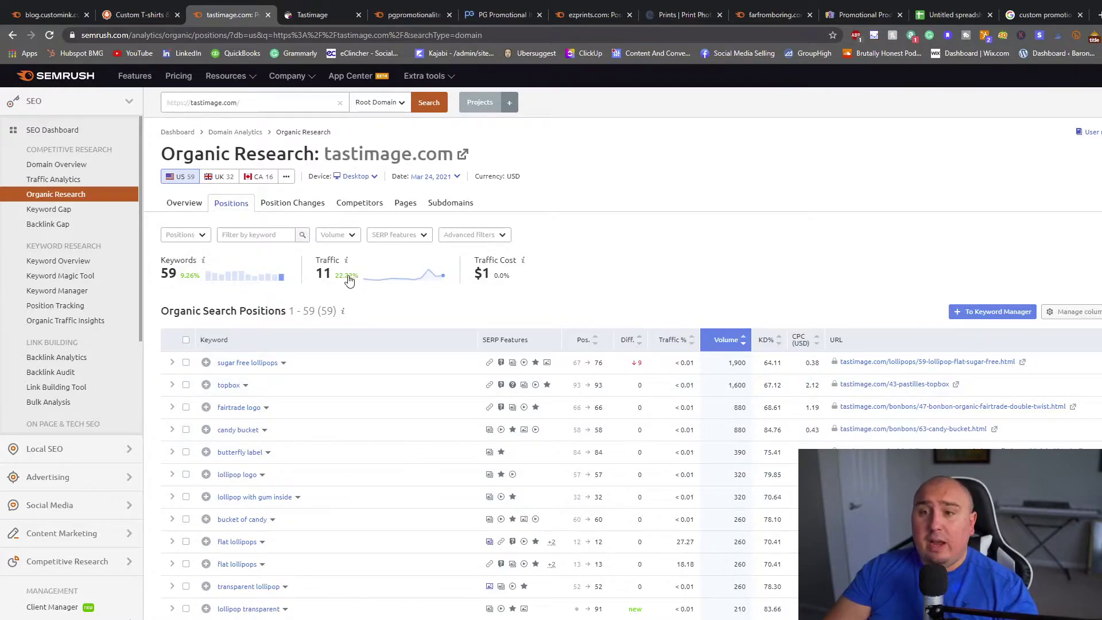
{"action": "mouse_move", "coordinate": [345, 249]}
{"action": "left_click", "coordinate": [412, 8]}
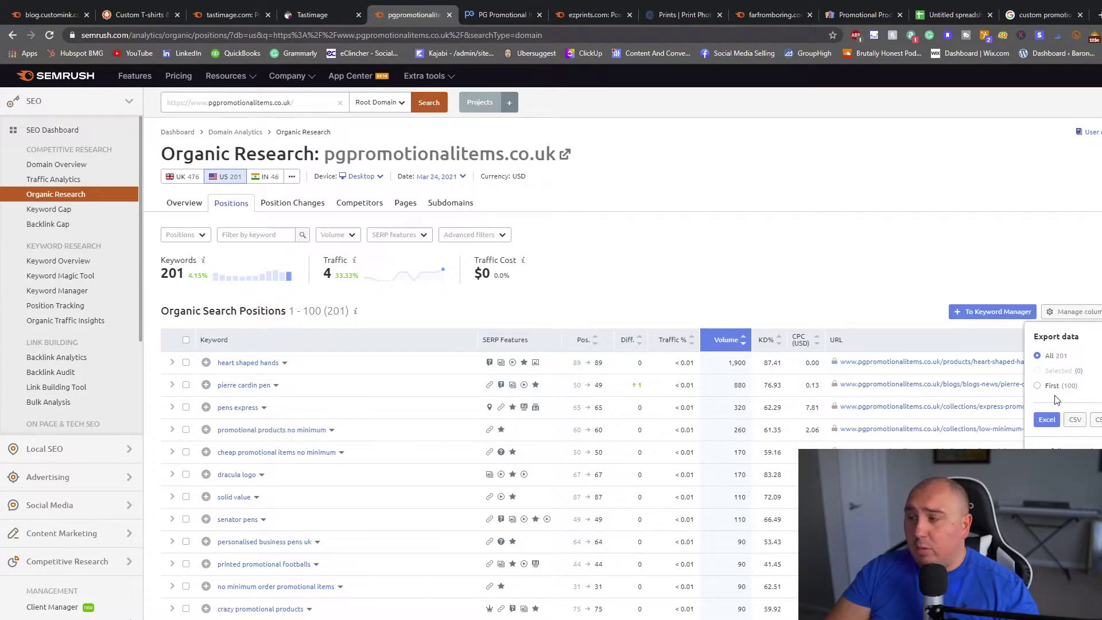
{"action": "left_click", "coordinate": [1047, 420]}
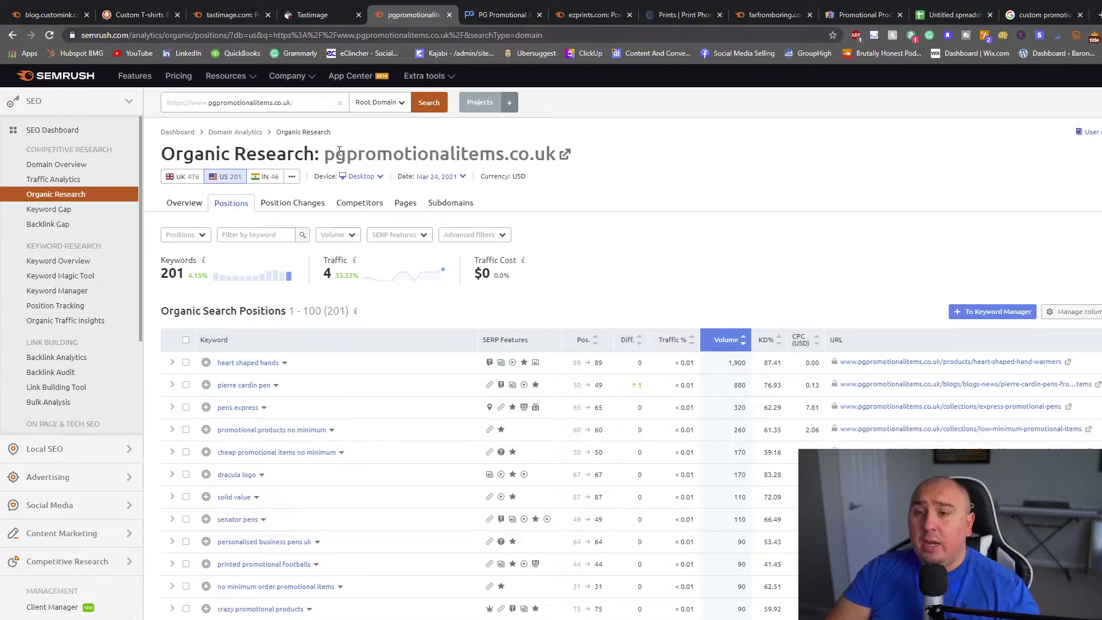
Step: Revisit the blog.customink.com positions report and look through its exported keyword data in the Google Sheets spreadsheet
{"action": "left_click", "coordinate": [50, 14]}
{"action": "scroll", "coordinate": [312, 239], "scroll_direction": "up", "scroll_amount": 10}
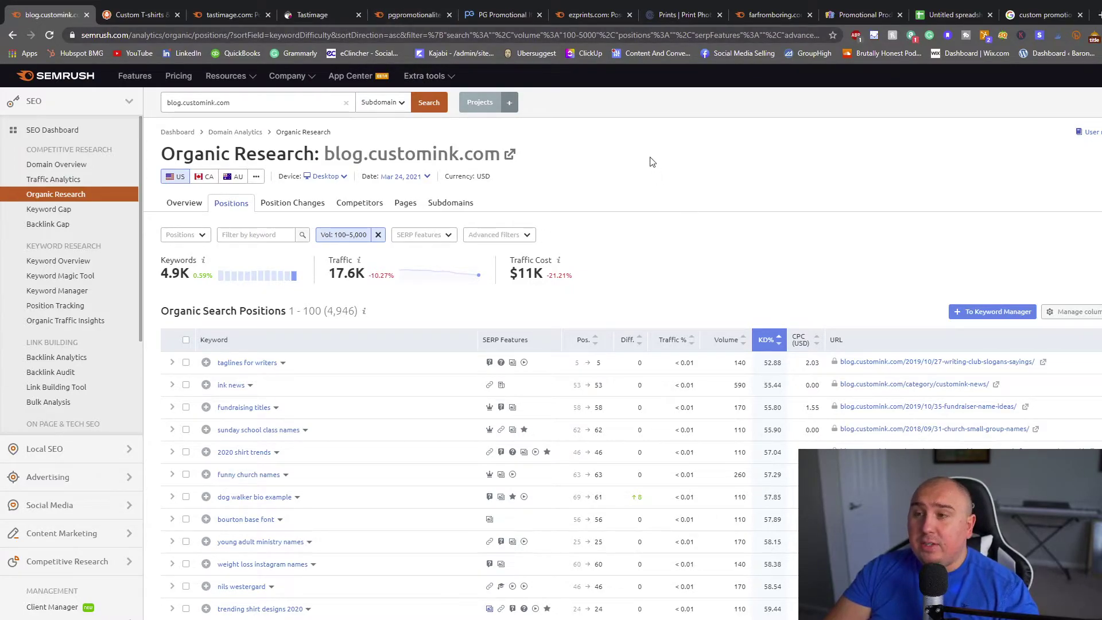
{"action": "left_click", "coordinate": [950, 19]}
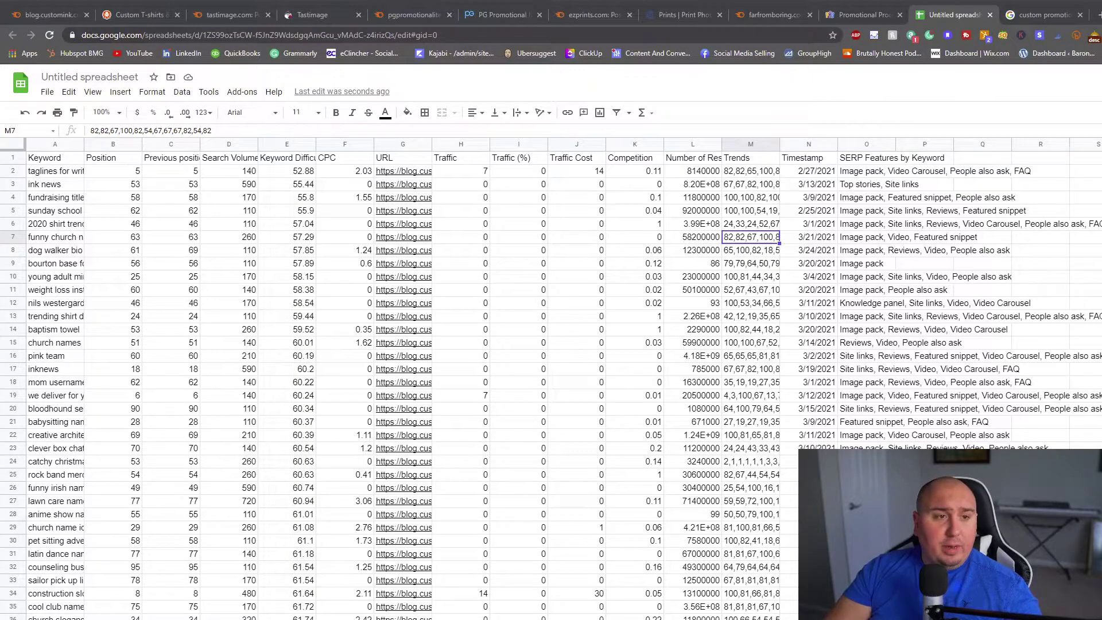
{"action": "scroll", "coordinate": [402, 373], "scroll_direction": "down", "scroll_amount": 5}
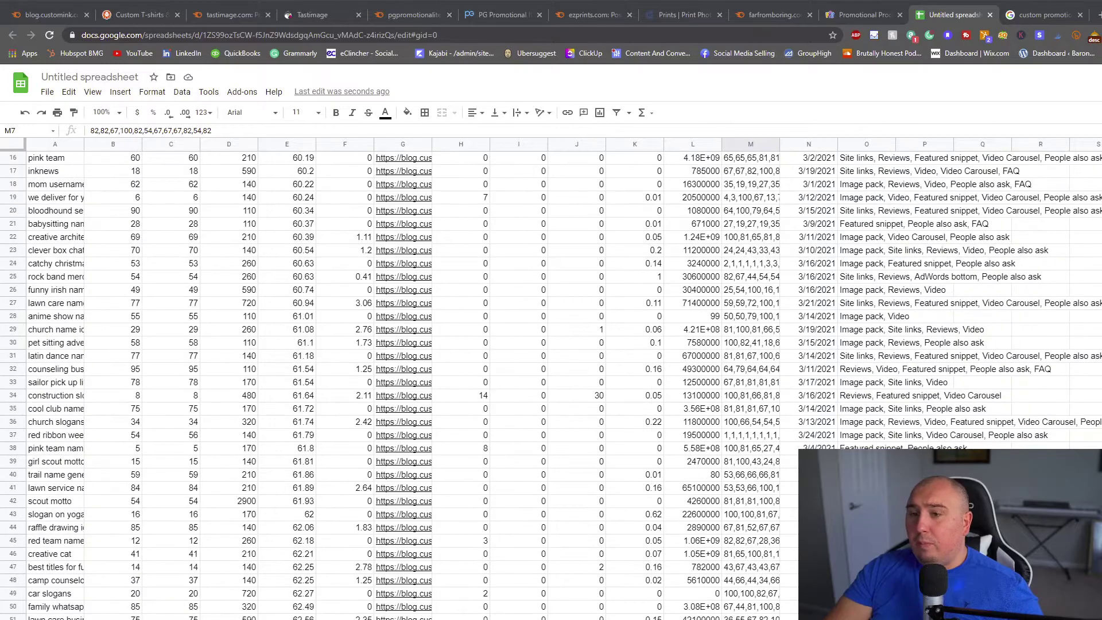
{"action": "scroll", "coordinate": [402, 373], "scroll_direction": "down", "scroll_amount": 6}
{"action": "scroll", "coordinate": [402, 373], "scroll_direction": "down", "scroll_amount": 20}
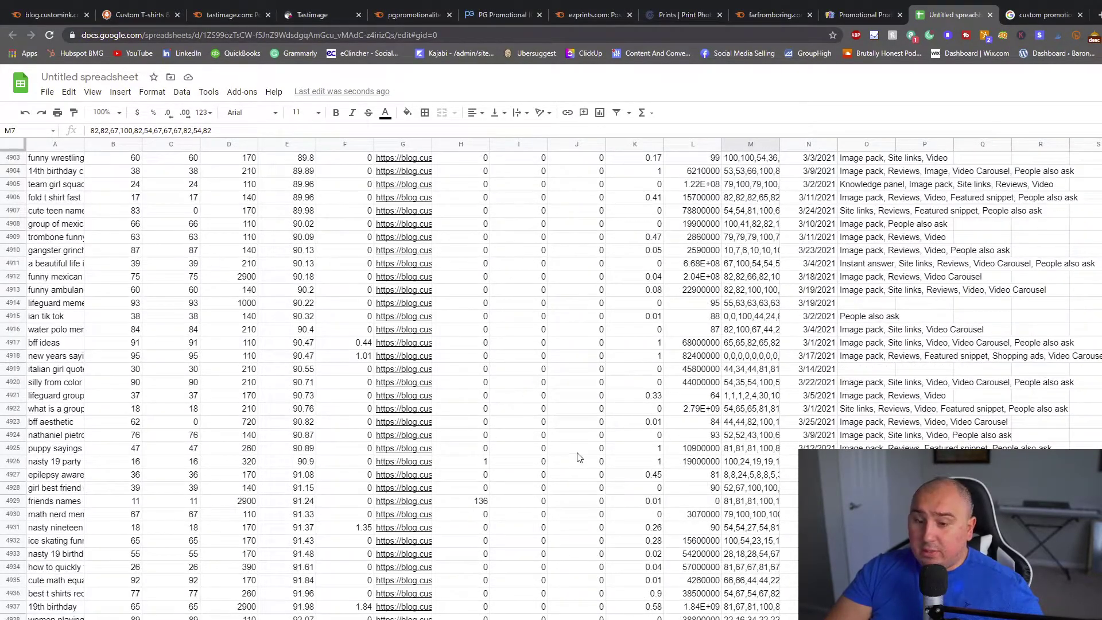
Step: Find the end of the blog.customink.com data and select cell A4948, the first empty cell below it
{"action": "left_click", "coordinate": [487, 595]}
{"action": "left_click", "coordinate": [55, 619]}
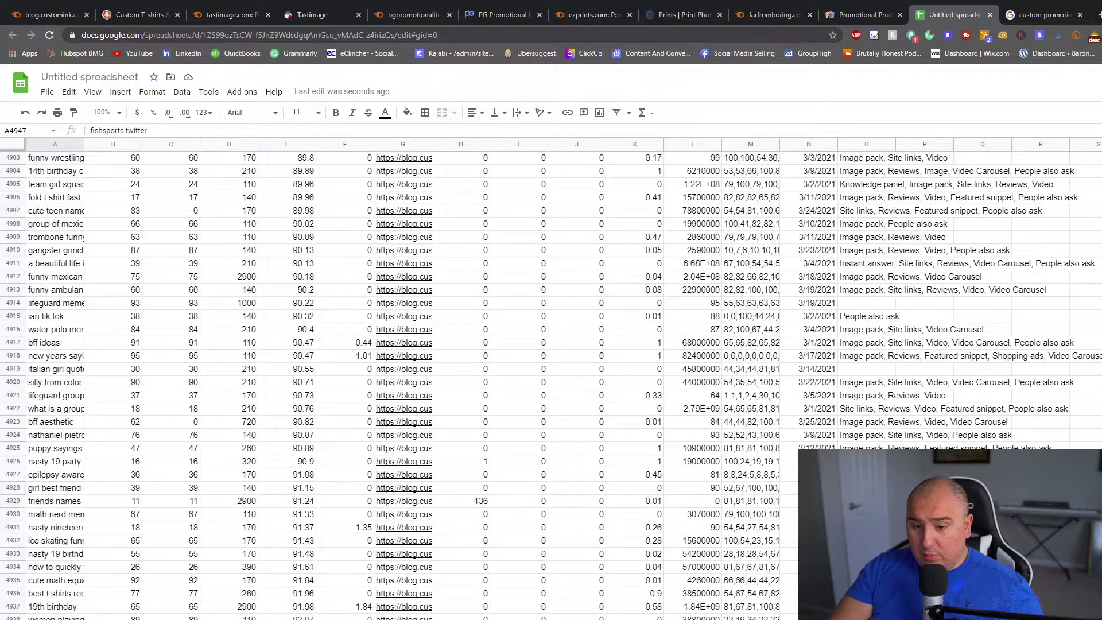
{"action": "left_click", "coordinate": [51, 619]}
{"action": "scroll", "coordinate": [402, 379], "scroll_direction": "up", "scroll_amount": 5}
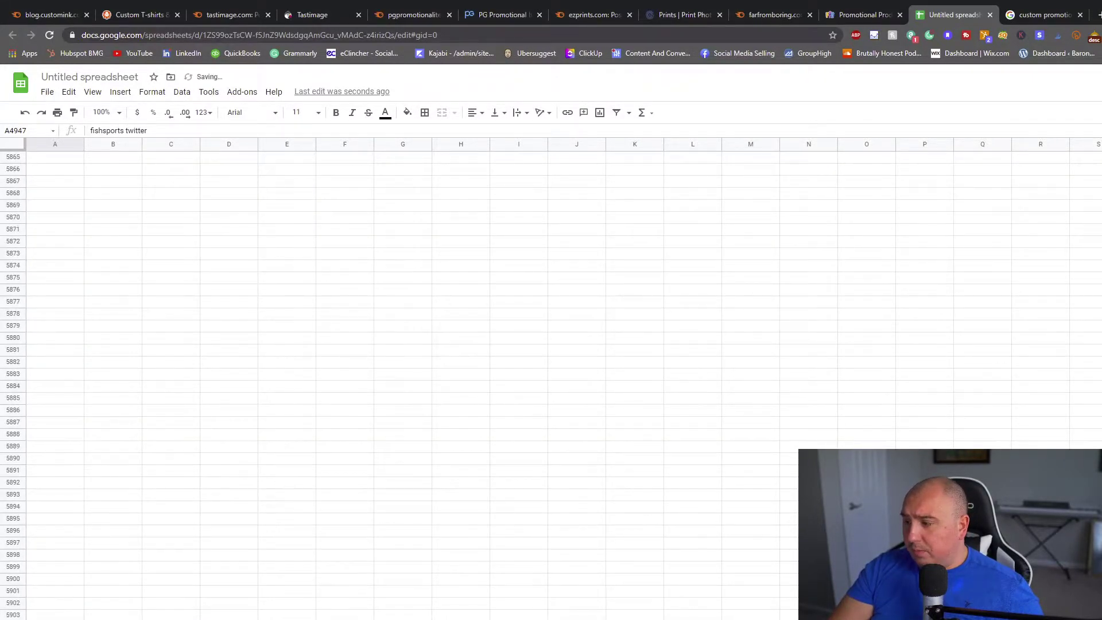
{"action": "scroll", "coordinate": [402, 379], "scroll_direction": "up", "scroll_amount": 20}
{"action": "scroll", "coordinate": [402, 379], "scroll_direction": "down", "scroll_amount": 20}
{"action": "scroll", "coordinate": [402, 379], "scroll_direction": "down", "scroll_amount": 20}
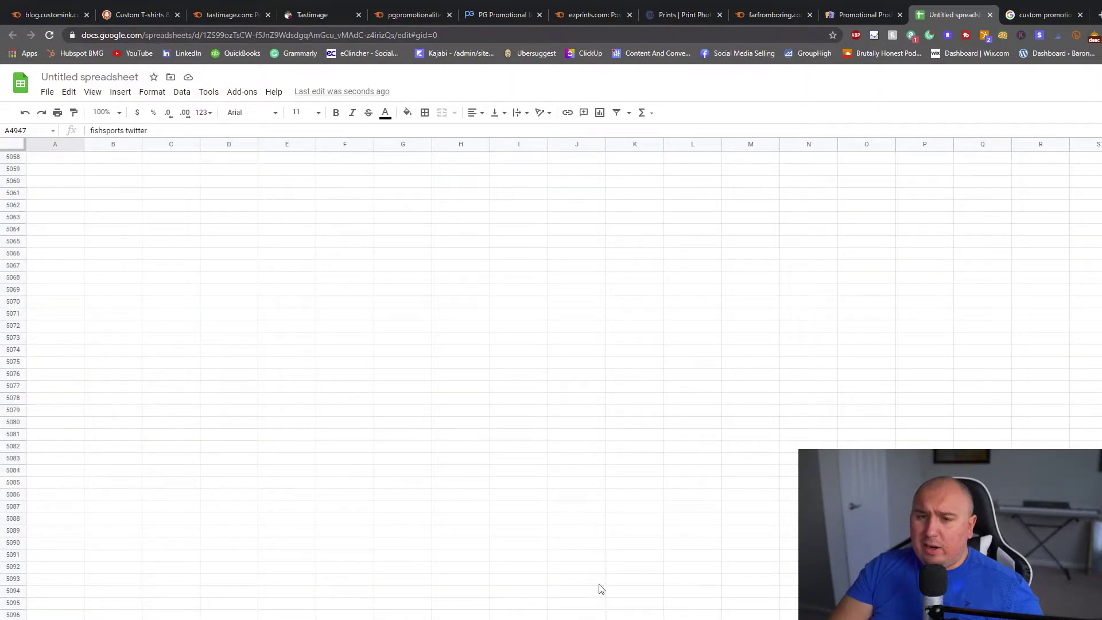
{"action": "scroll", "coordinate": [250, 523], "scroll_direction": "up", "scroll_amount": 20}
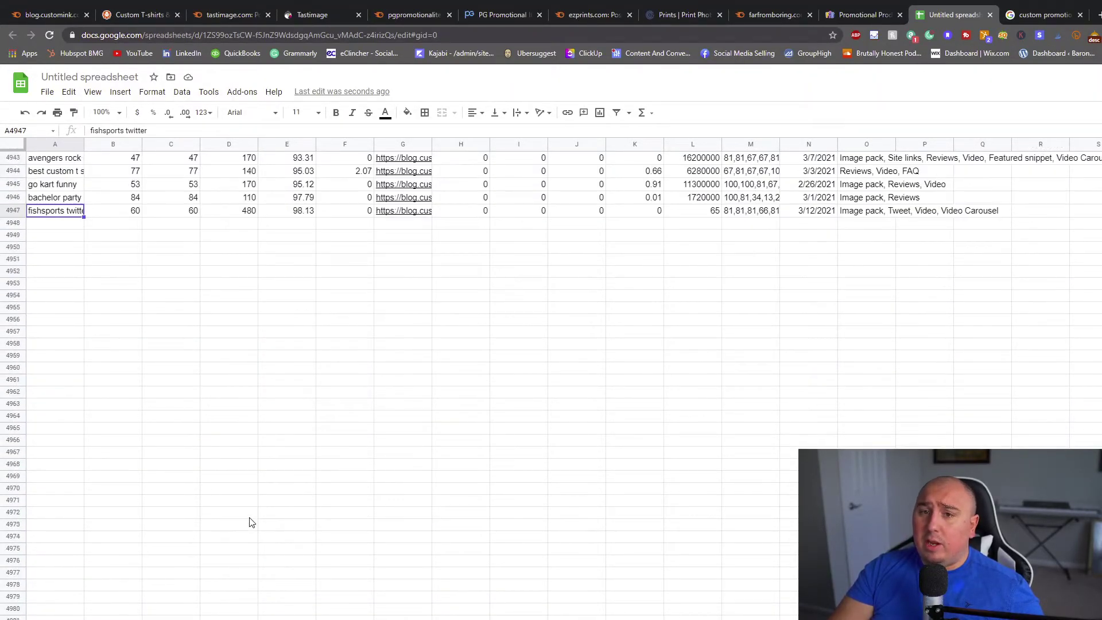
{"action": "scroll", "coordinate": [250, 522], "scroll_direction": "up", "scroll_amount": 7}
{"action": "left_click", "coordinate": [74, 517]}
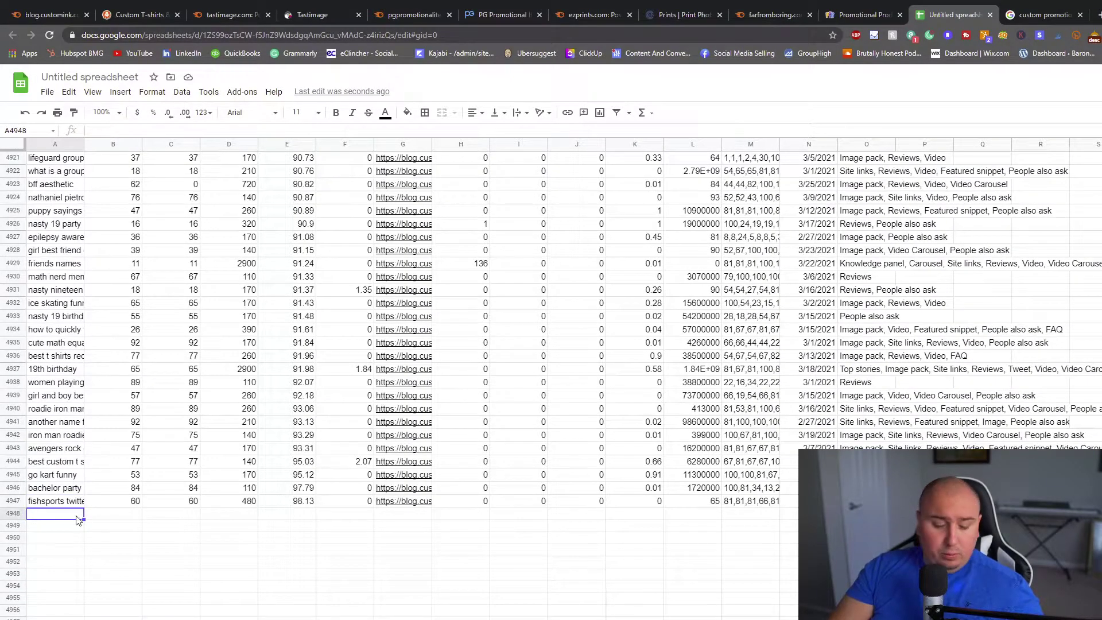
Step: Paste the copied pgpromotionalitems.co.uk keyword export into the empty rows below the blog.customink.com data, starting at cell A4948
{"action": "left_click", "coordinate": [116, 539]}
{"action": "left_click_drag", "start_coordinate": [63, 517], "coordinate": [1101, 619]}
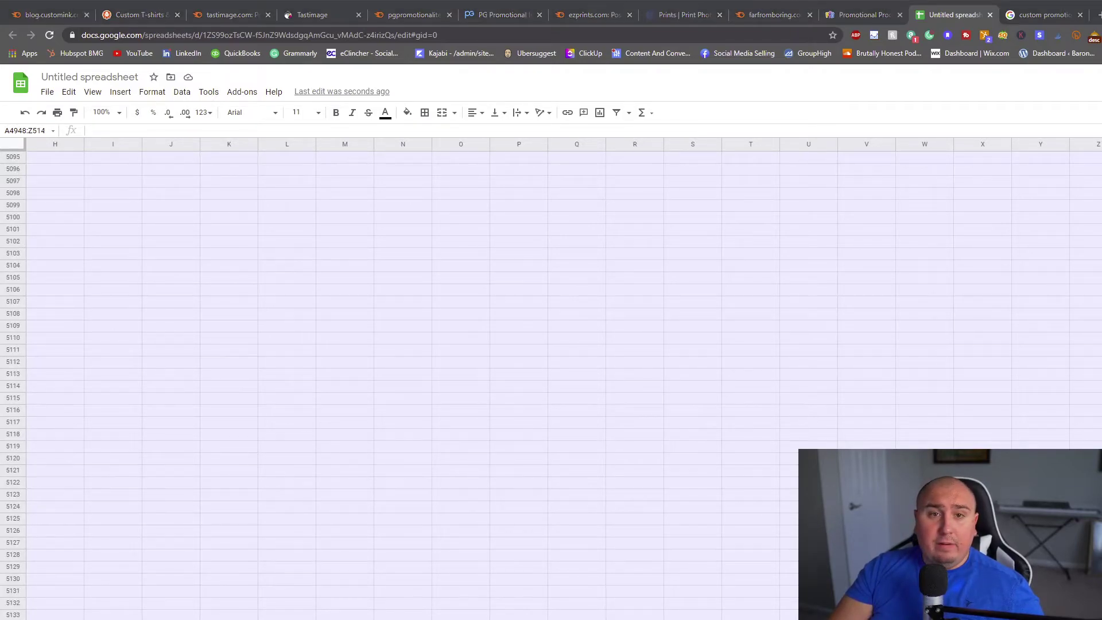
{"action": "key", "text": "ctrl+v"}
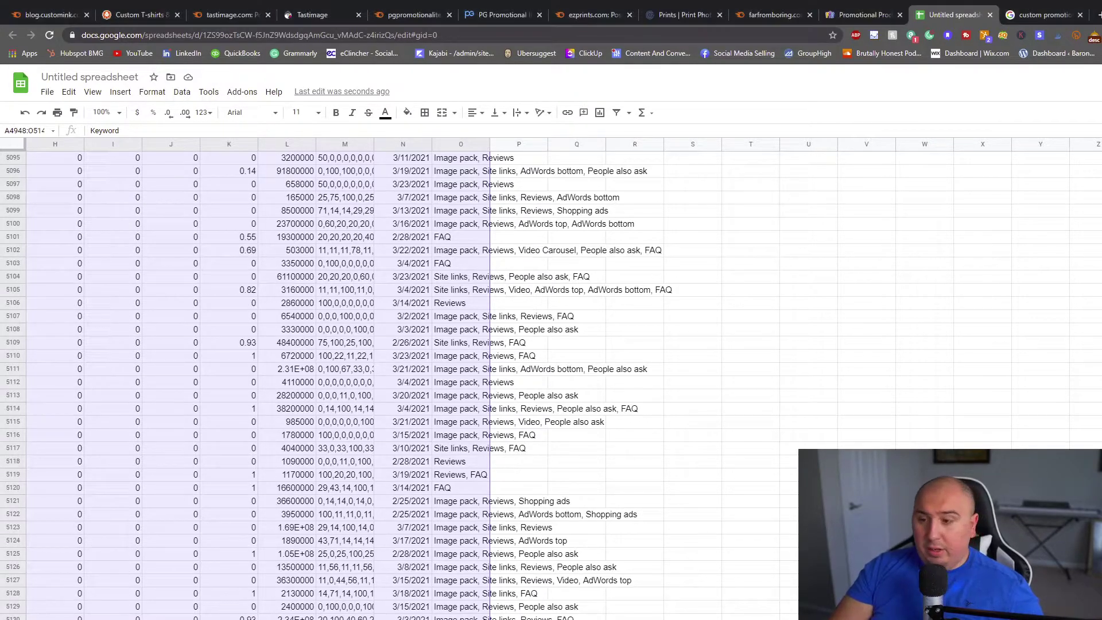
Step: Find the end of the pgpromotionalitems.co.uk rows and paste the copied Tastimage keyword data below them, starting at cell A5150
{"action": "left_click", "coordinate": [809, 593]}
{"action": "scroll", "coordinate": [566, 596], "scroll_direction": "down", "scroll_amount": 8}
{"action": "left_click", "coordinate": [100, 395]}
{"action": "left_click", "coordinate": [22, 396]}
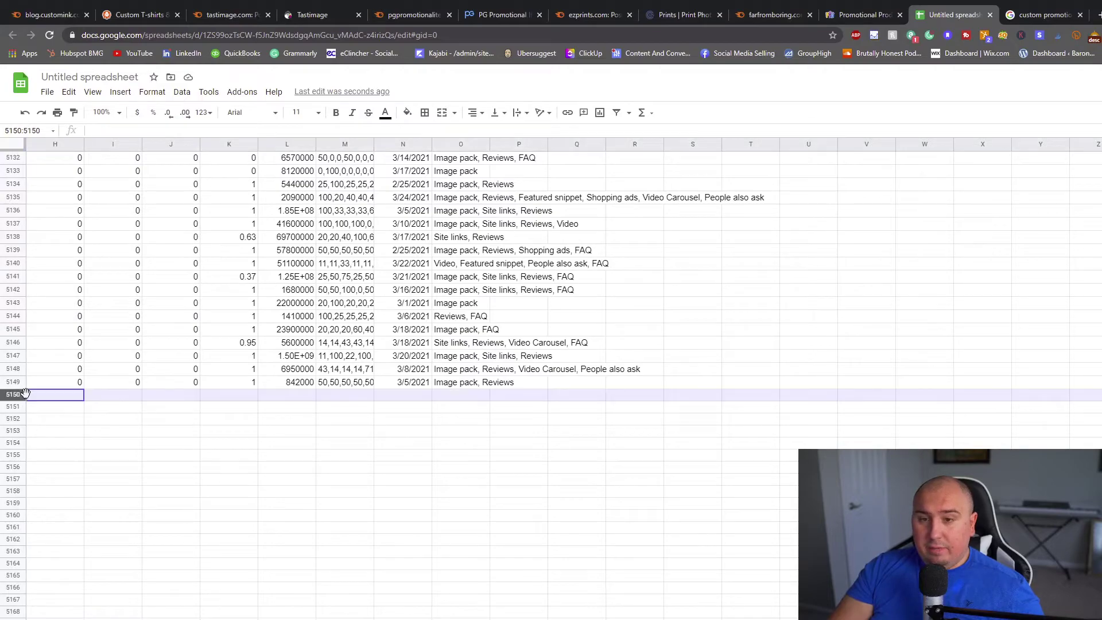
{"action": "scroll", "coordinate": [23, 396], "scroll_direction": "left", "scroll_amount": 7}
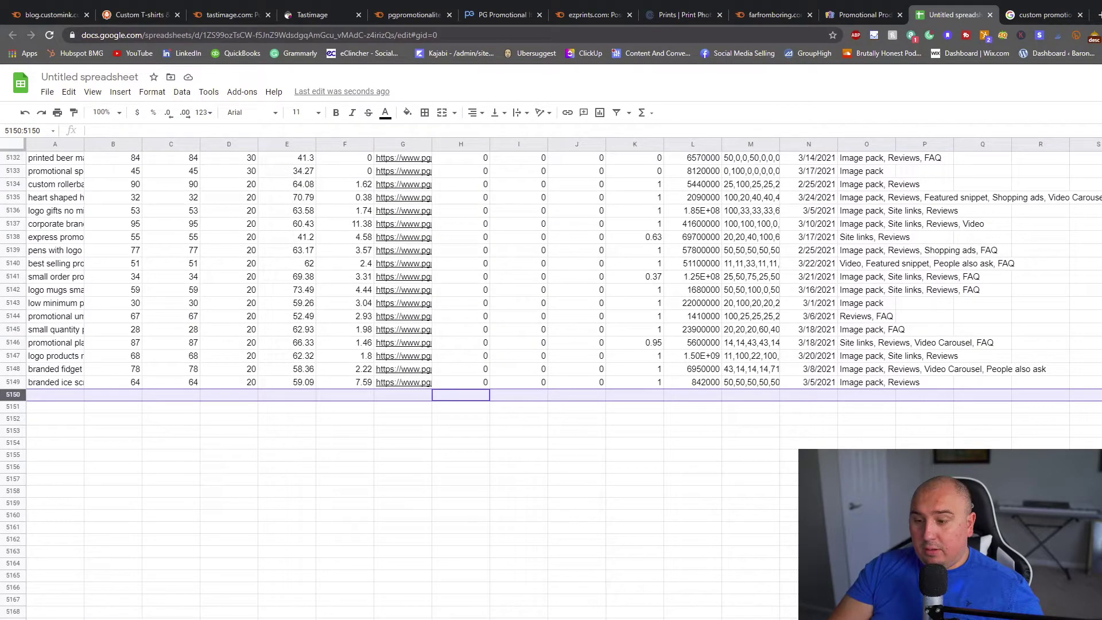
{"action": "left_click_drag", "start_coordinate": [35, 395], "coordinate": [1091, 619]}
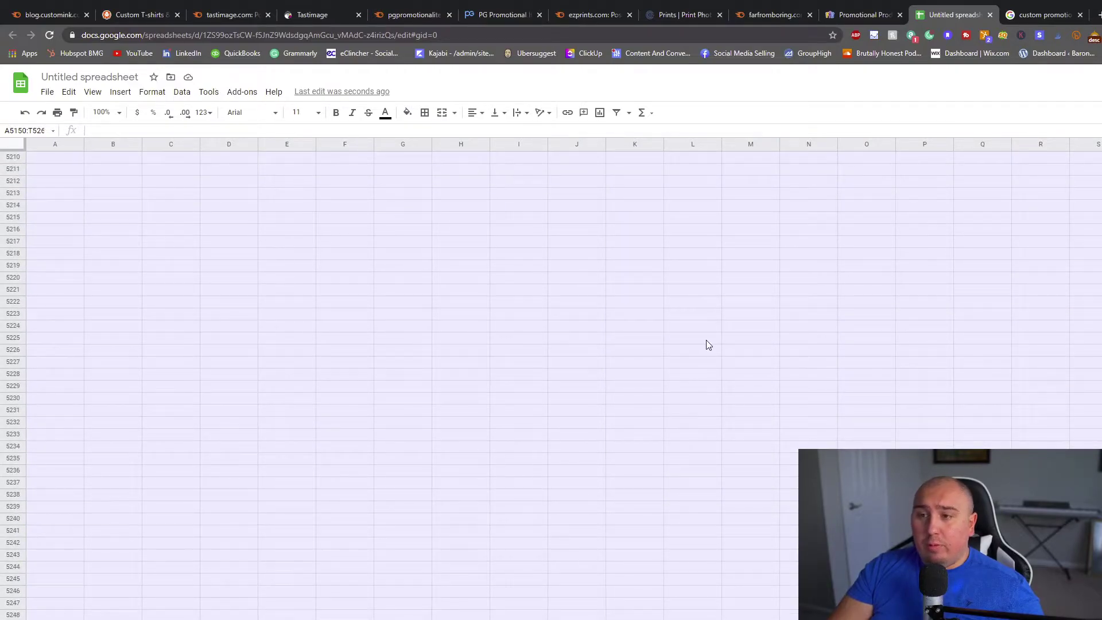
{"action": "key", "text": "ctrl+v"}
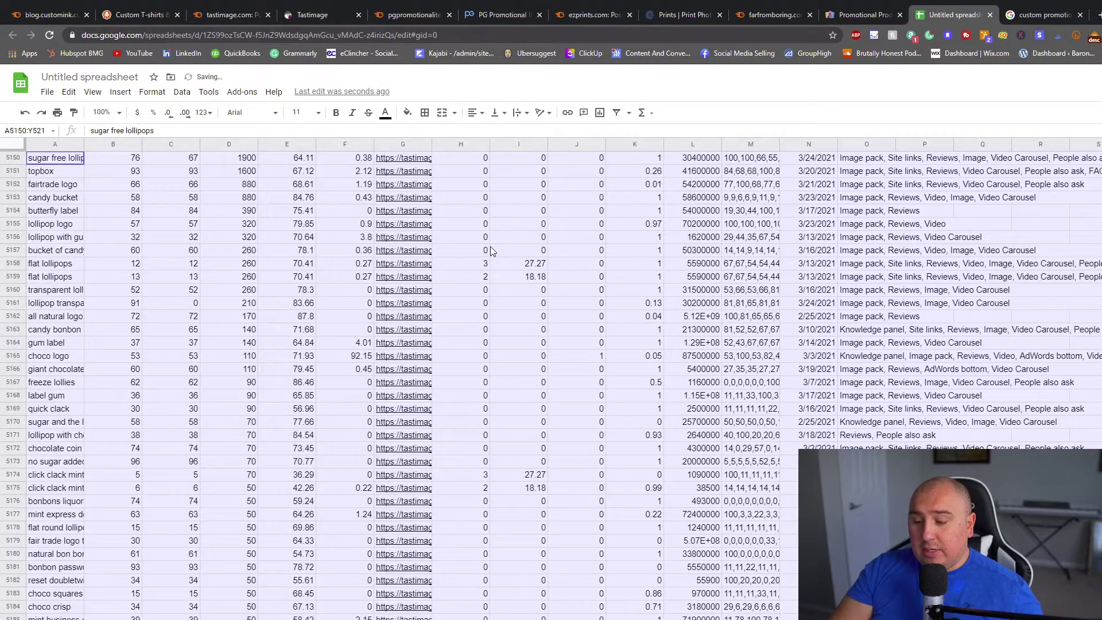
Step: Check where the pgpromotionalitems.co.uk and Tastimage rows meet around row 5150, and look back through the combined list to its header row
{"action": "scroll", "coordinate": [490, 250], "scroll_direction": "up", "scroll_amount": 8}
{"action": "left_click", "coordinate": [138, 475]}
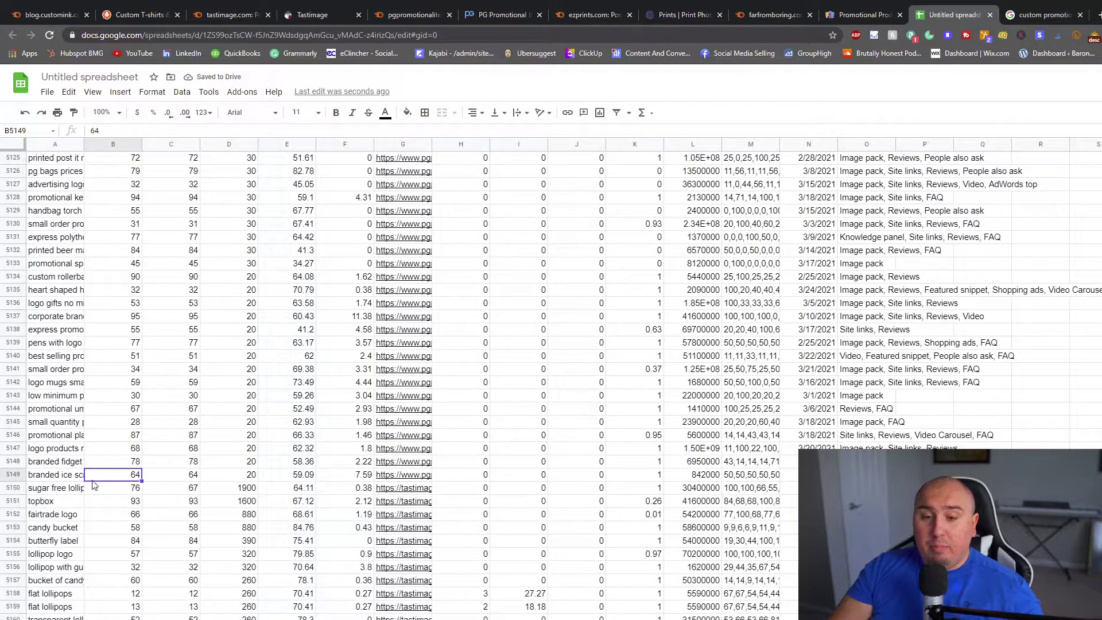
{"action": "left_click", "coordinate": [71, 517]}
{"action": "left_click", "coordinate": [64, 481]}
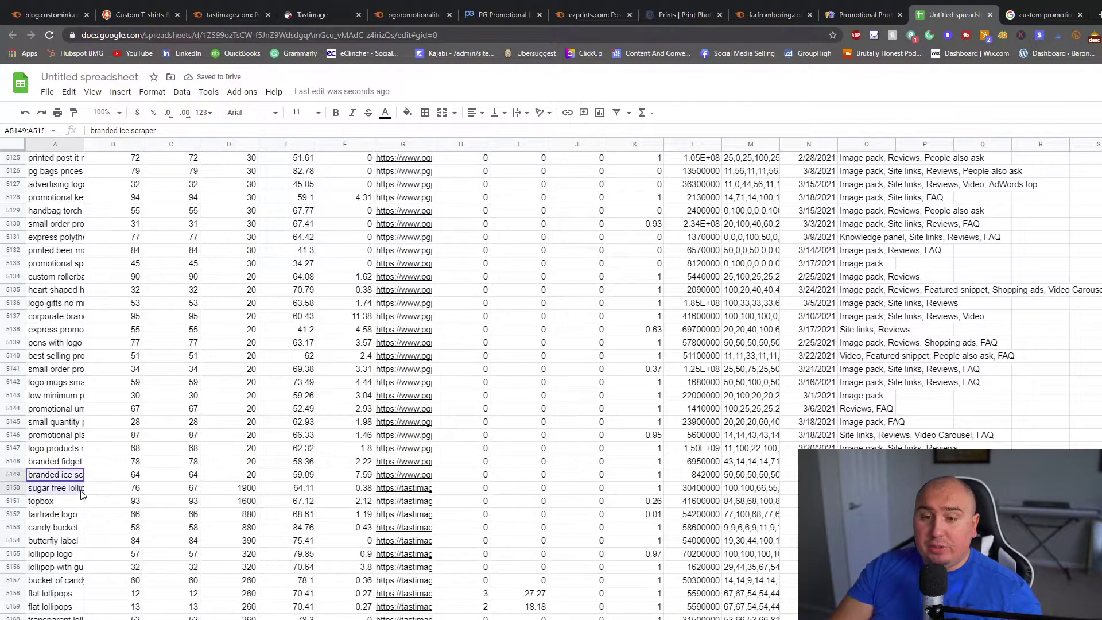
{"action": "left_click", "coordinate": [235, 514]}
{"action": "scroll", "coordinate": [508, 196], "scroll_direction": "up", "scroll_amount": 5}
{"action": "scroll", "coordinate": [507, 196], "scroll_direction": "up", "scroll_amount": 15}
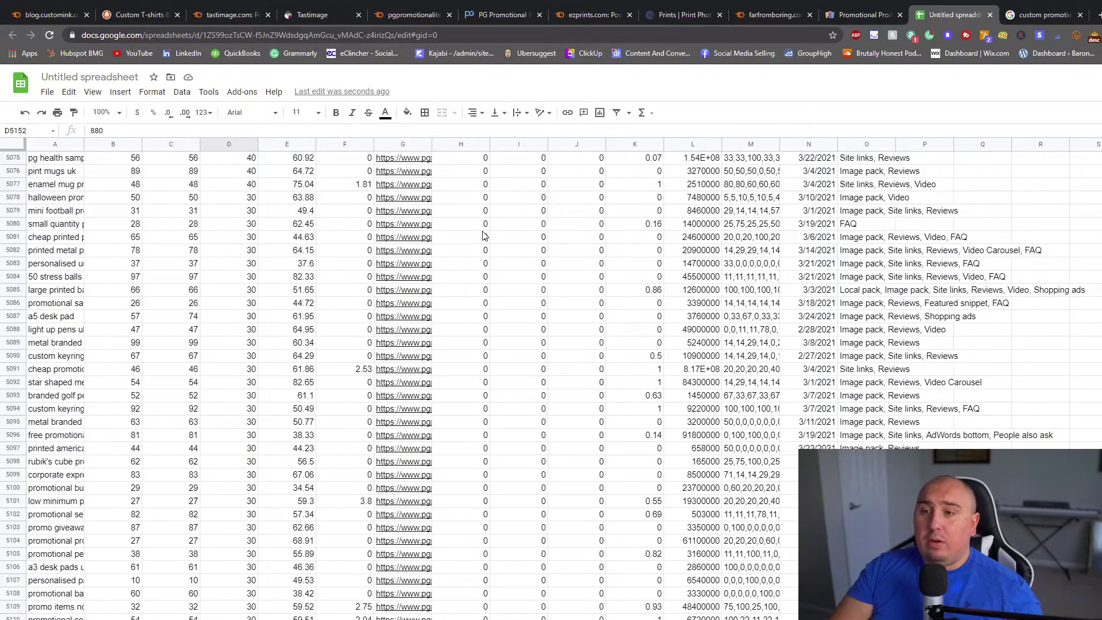
{"action": "scroll", "coordinate": [507, 379], "scroll_direction": "up", "scroll_amount": 20}
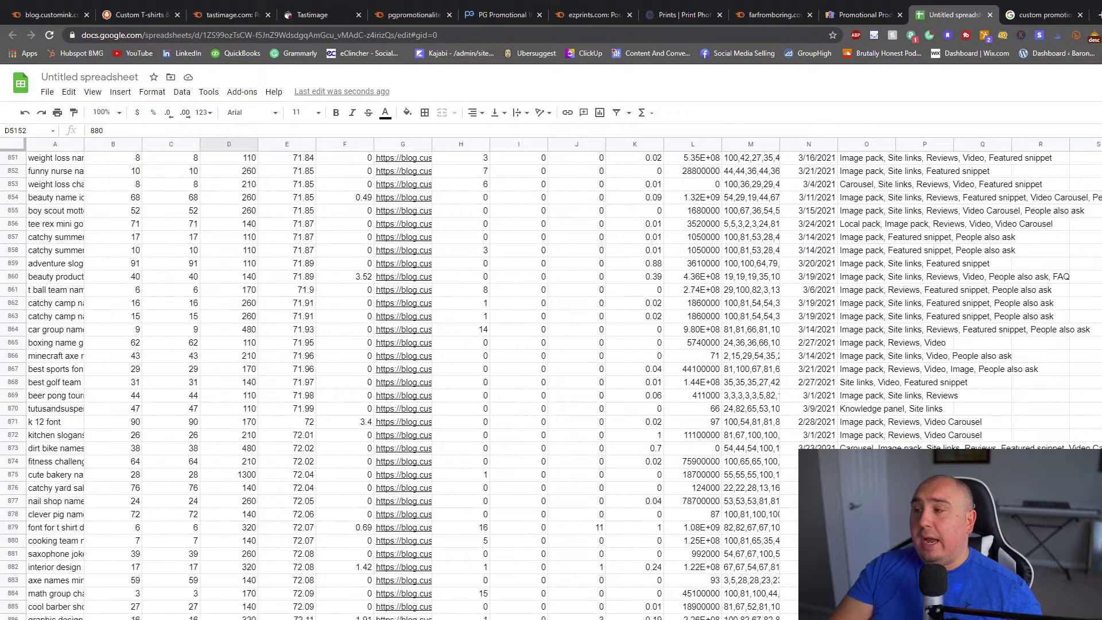
{"action": "left_click", "coordinate": [395, 398]}
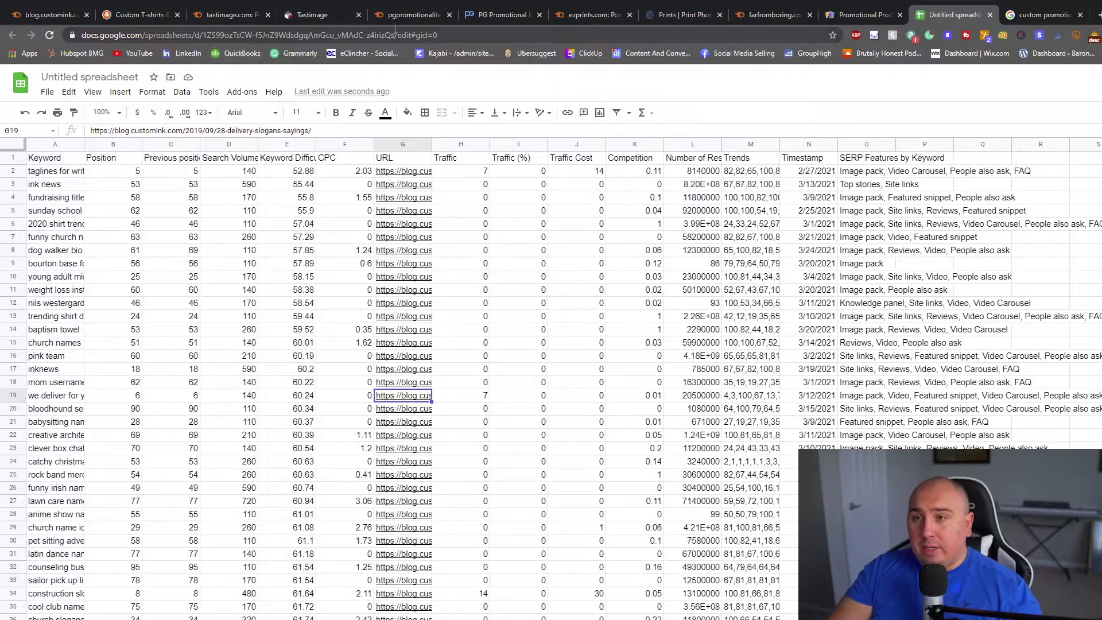
Step: Revisit the Semrush positions reports for pgpromotionalitems.co.uk, ezprints.com and farfromboring.com/blog
{"action": "left_click", "coordinate": [418, 16]}
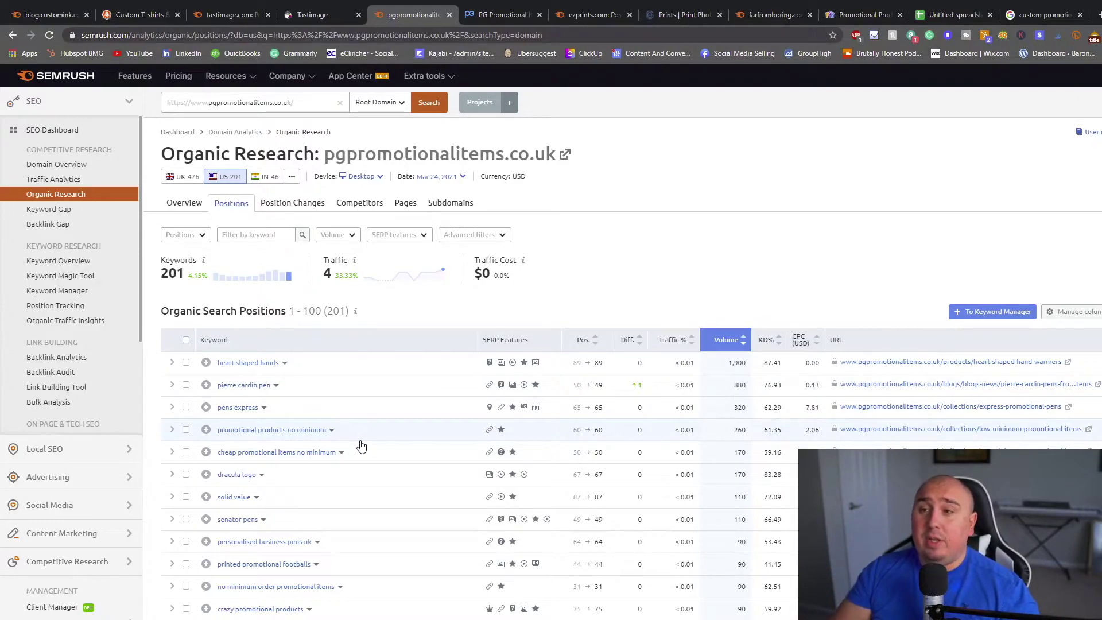
{"action": "left_click", "coordinate": [594, 22]}
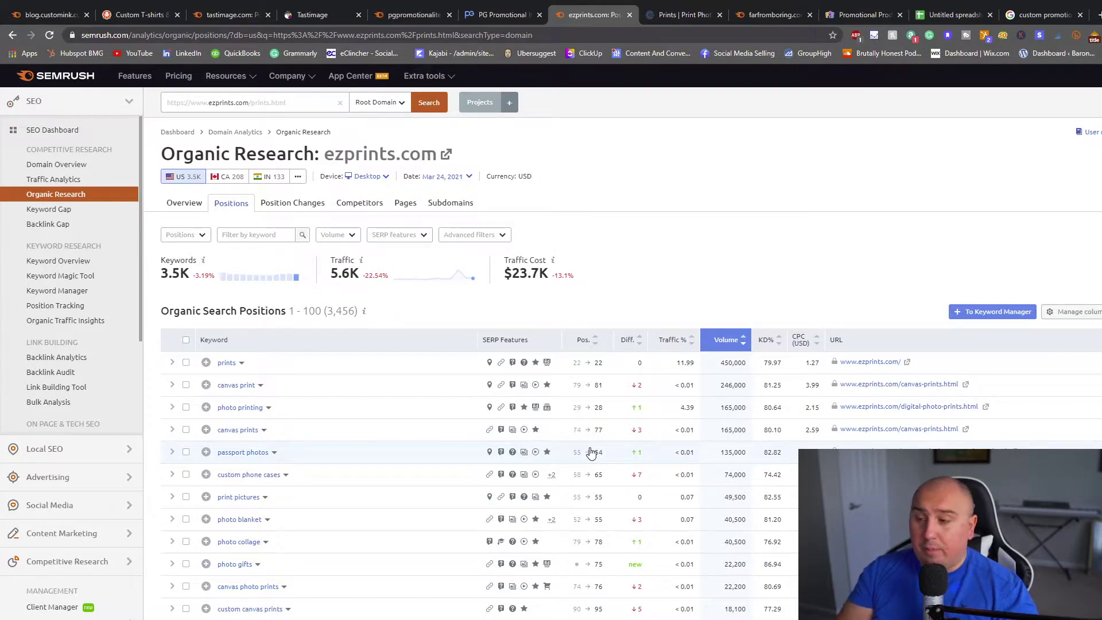
{"action": "left_click", "coordinate": [768, 15]}
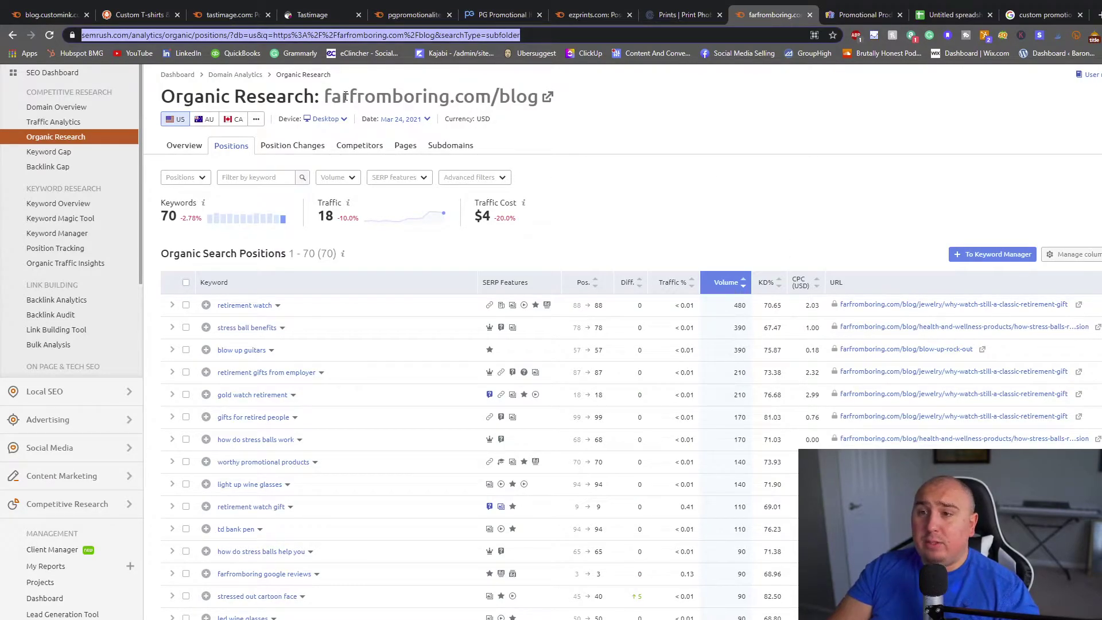
Step: Examine the farfromboring.com/blog organic keywords along with their search volumes and ranking blog URLs
{"action": "scroll", "coordinate": [325, 381], "scroll_direction": "down", "scroll_amount": 10}
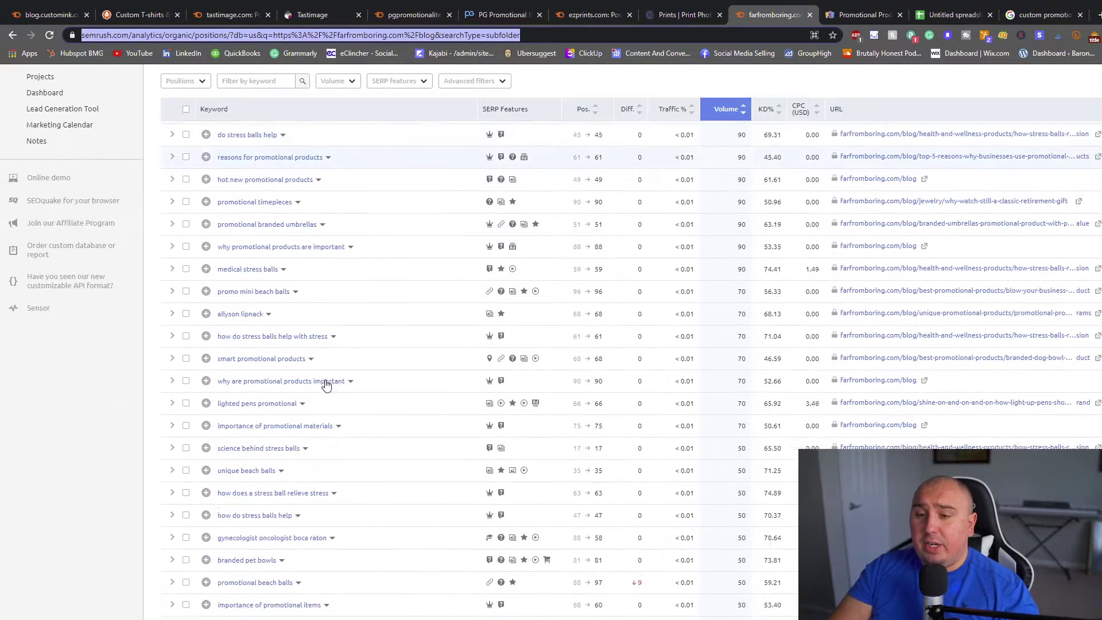
{"action": "scroll", "coordinate": [770, 217], "scroll_direction": "up", "scroll_amount": 5}
{"action": "scroll", "coordinate": [746, 398], "scroll_direction": "down", "scroll_amount": 5}
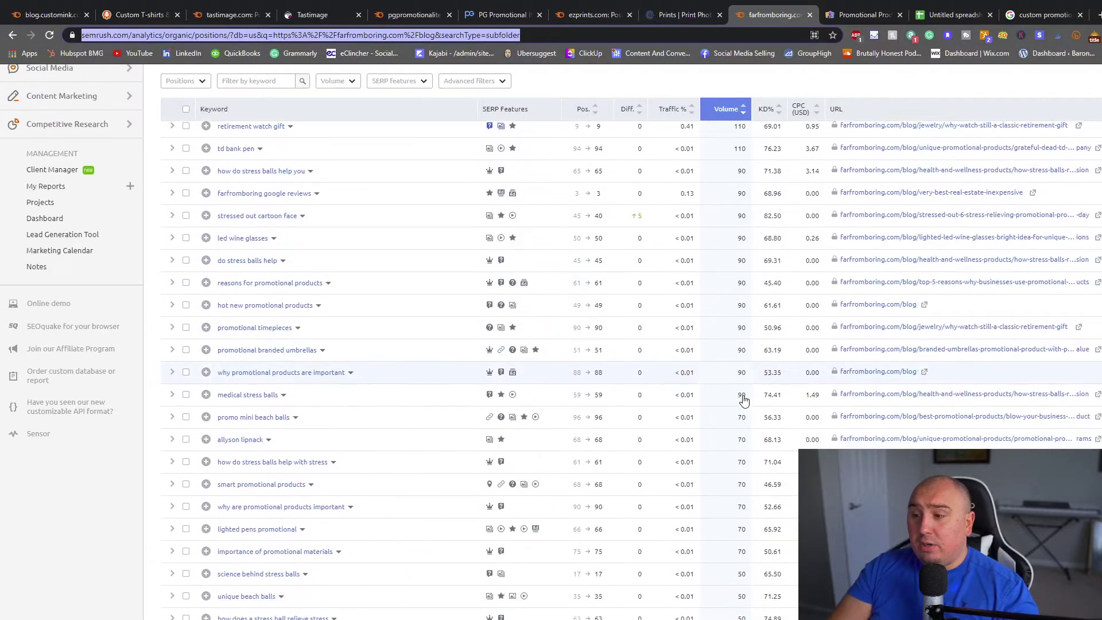
{"action": "scroll", "coordinate": [756, 425], "scroll_direction": "down", "scroll_amount": 10}
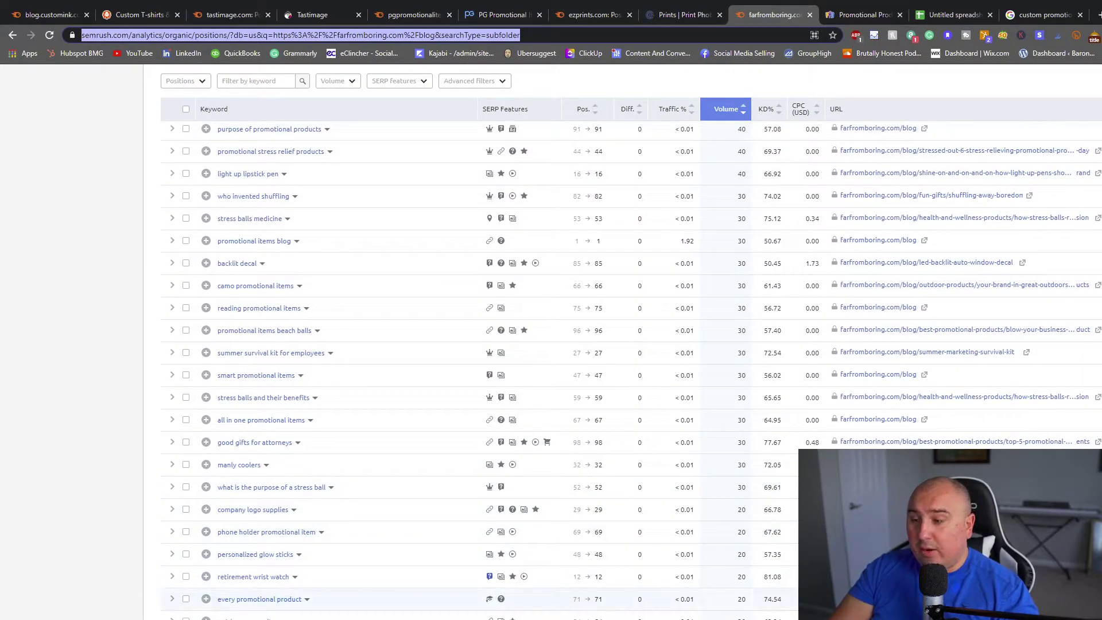
{"action": "scroll", "coordinate": [770, 591], "scroll_direction": "up", "scroll_amount": 3}
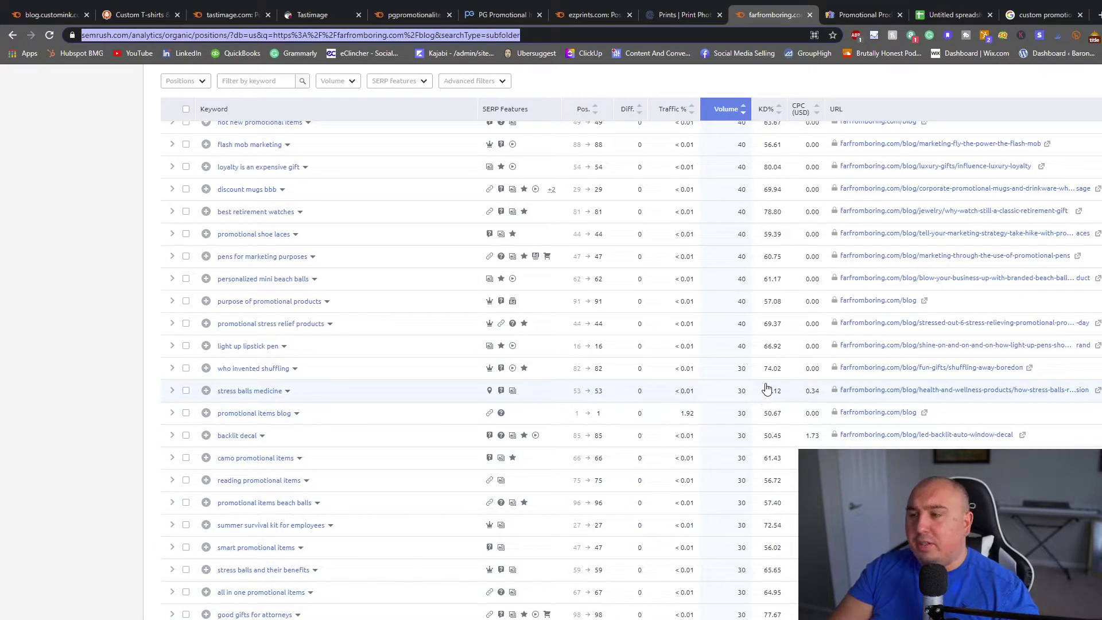
{"action": "scroll", "coordinate": [782, 287], "scroll_direction": "up", "scroll_amount": 2}
{"action": "scroll", "coordinate": [782, 287], "scroll_direction": "up", "scroll_amount": 10}
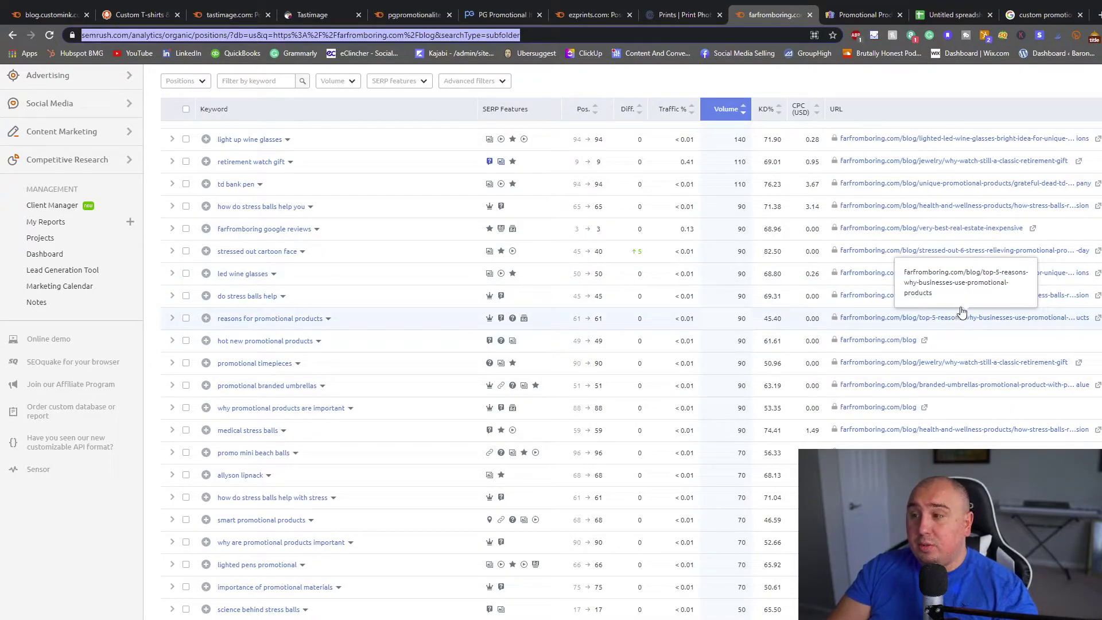
{"action": "scroll", "coordinate": [644, 295], "scroll_direction": "up", "scroll_amount": 6}
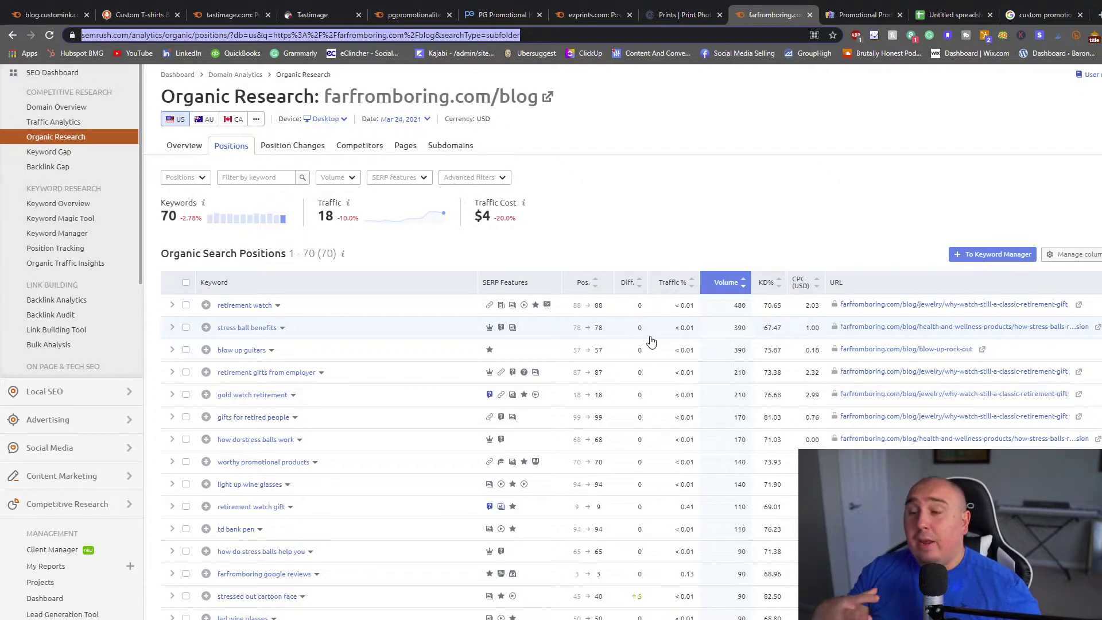
Step: Return to the combined keyword spreadsheet and inspect the Position and Previous position values of the first keyword
{"action": "left_click", "coordinate": [958, 14]}
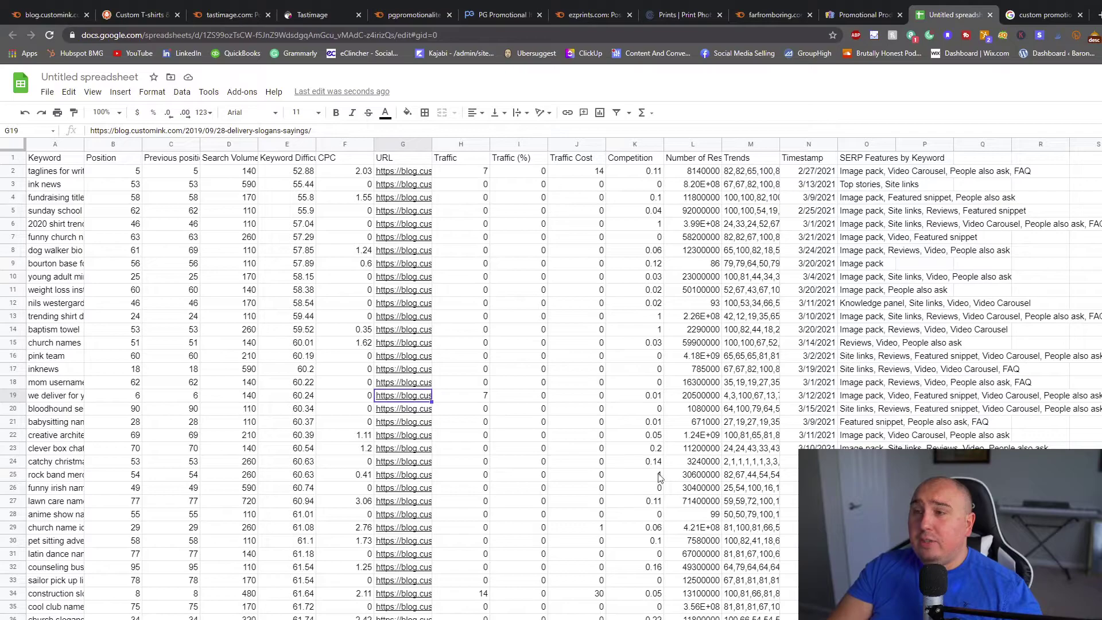
{"action": "left_click", "coordinate": [135, 199]}
{"action": "left_click", "coordinate": [196, 240]}
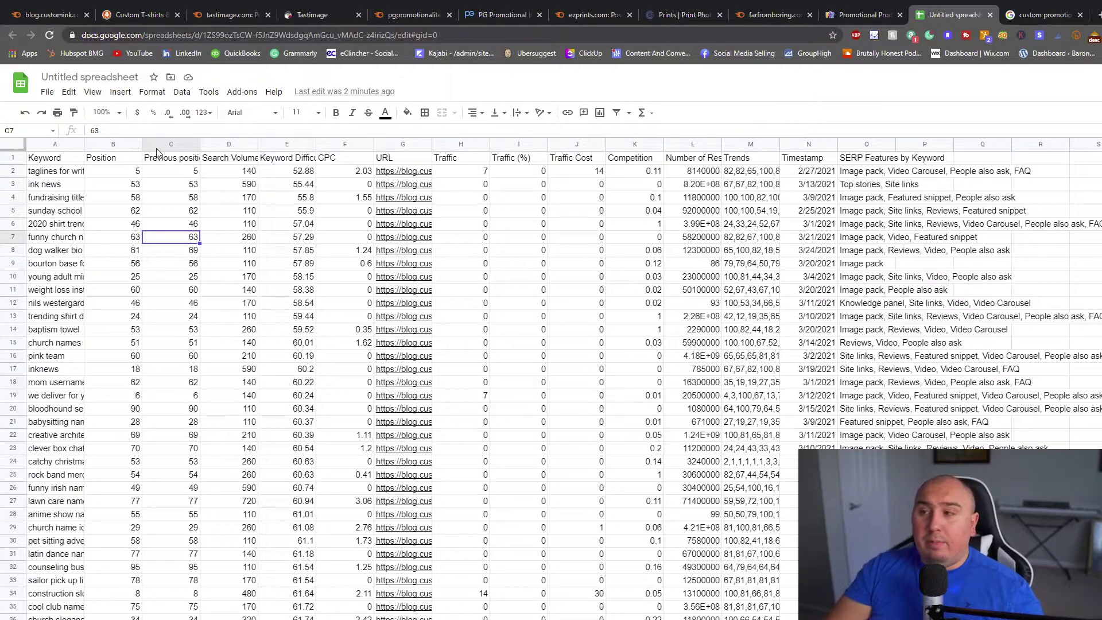
{"action": "left_click", "coordinate": [129, 164]}
{"action": "left_click", "coordinate": [137, 173]}
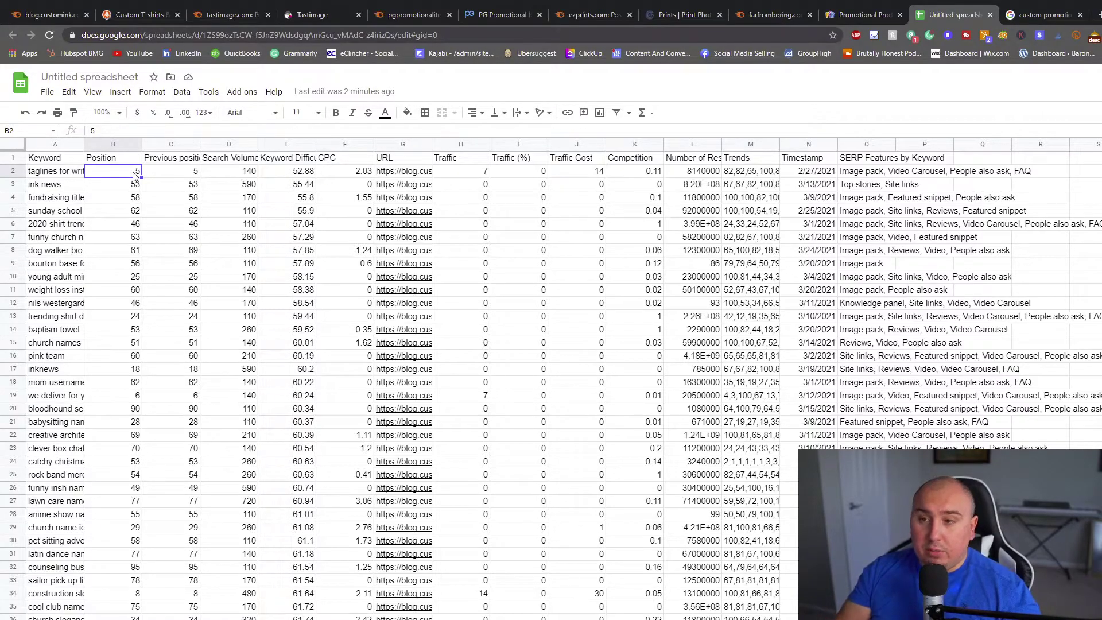
{"action": "left_click", "coordinate": [161, 174]}
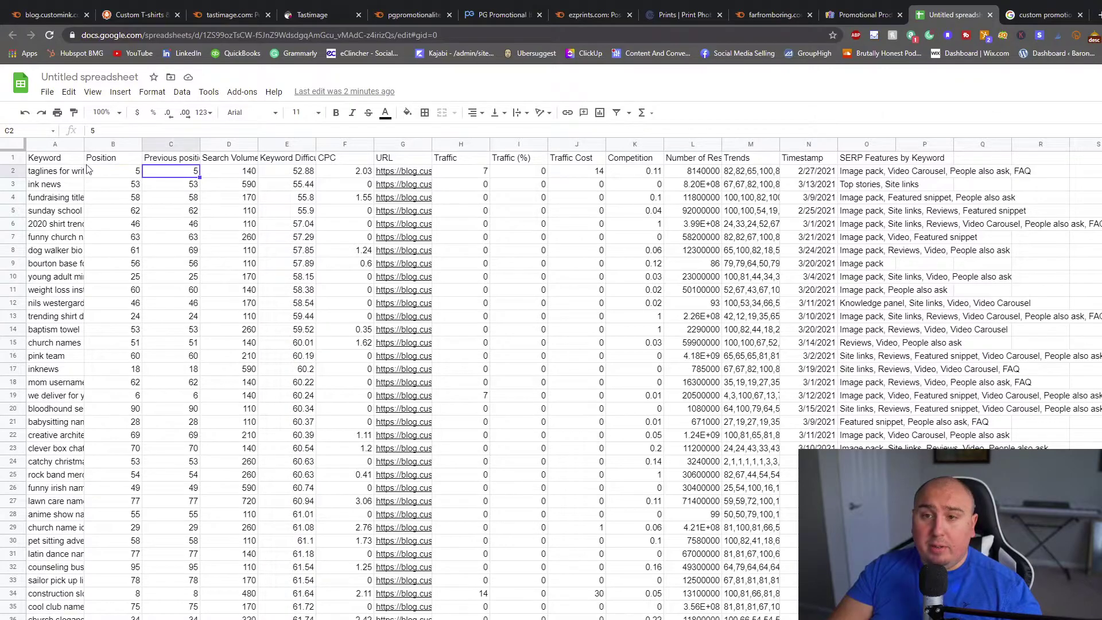
Step: Open the blog article linked in cell G2 and look through its list of writing club slogans
{"action": "left_click", "coordinate": [412, 174]}
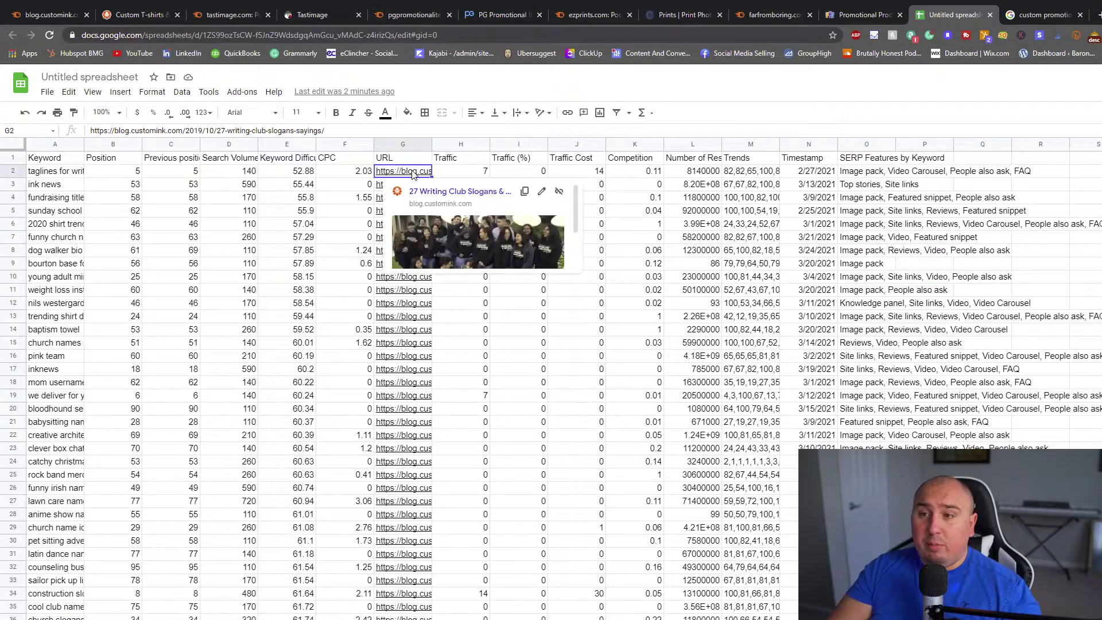
{"action": "left_click", "coordinate": [444, 192]}
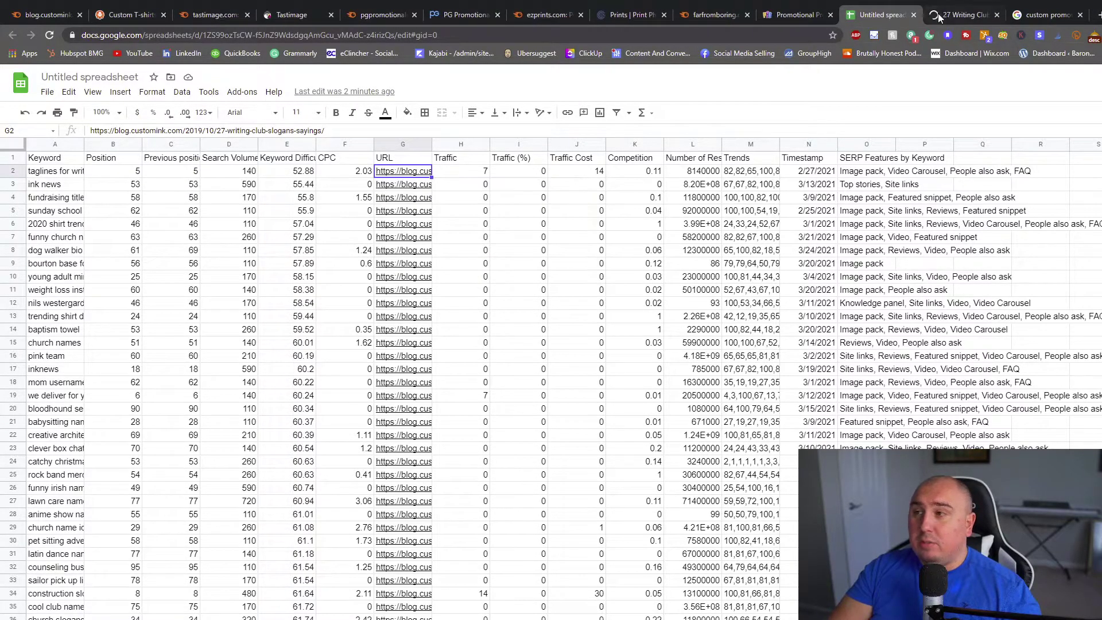
{"action": "left_click", "coordinate": [936, 15]}
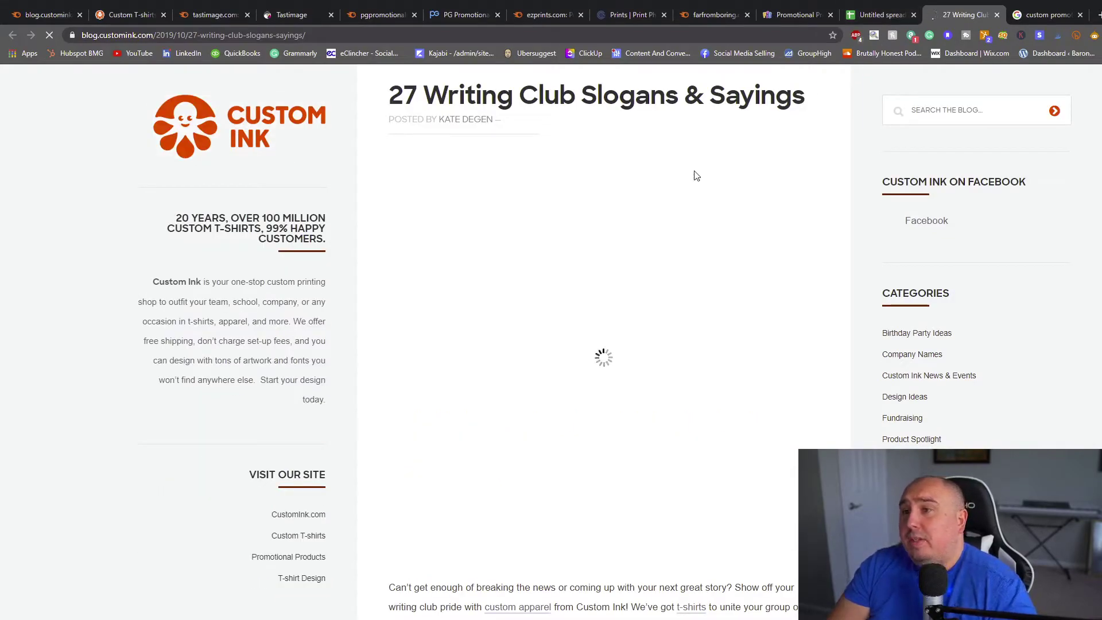
{"action": "scroll", "coordinate": [626, 310], "scroll_direction": "down", "scroll_amount": 20}
{"action": "scroll", "coordinate": [626, 315], "scroll_direction": "up", "scroll_amount": 10}
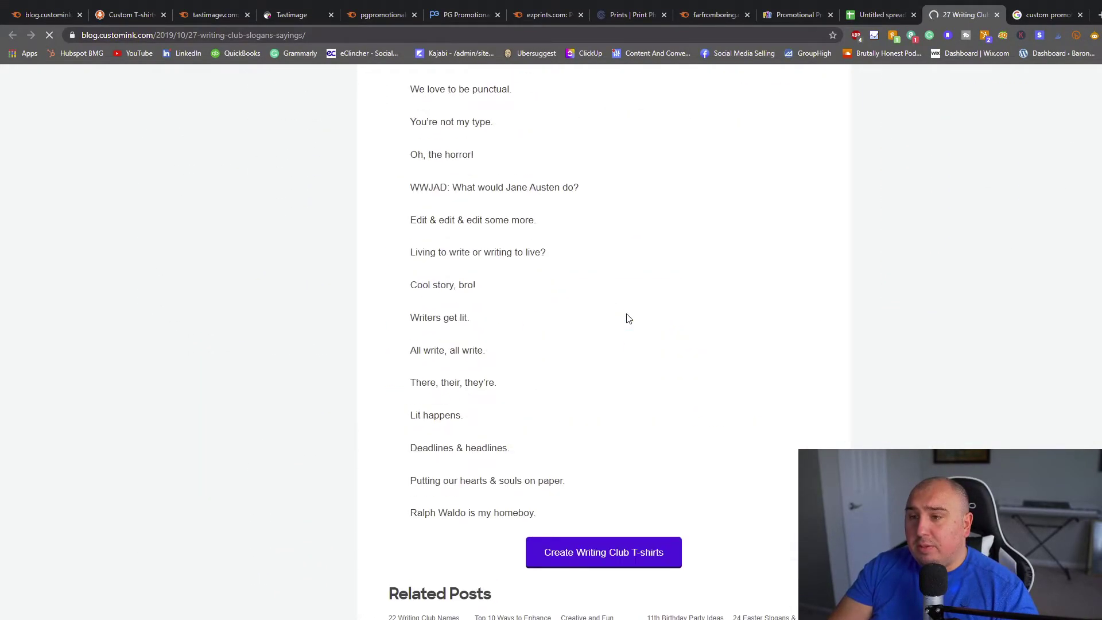
{"action": "scroll", "coordinate": [626, 340], "scroll_direction": "up", "scroll_amount": 10}
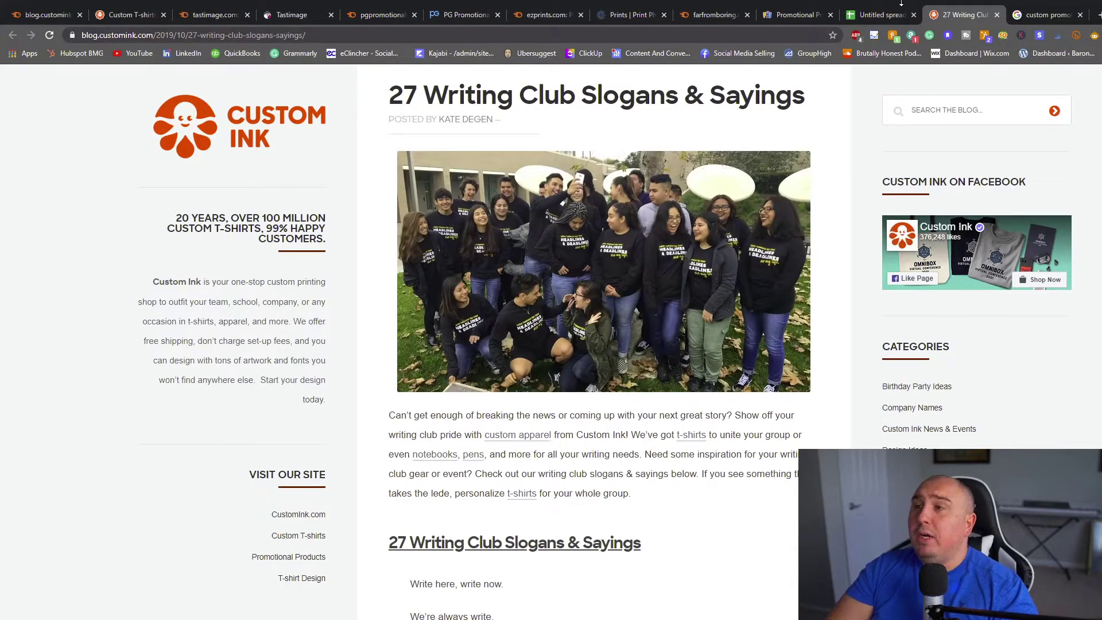
Step: Go back to the spreadsheet and examine the keywords with their Search Volume and Keyword Difficulty columns
{"action": "left_click", "coordinate": [884, 16]}
{"action": "left_click", "coordinate": [223, 293]}
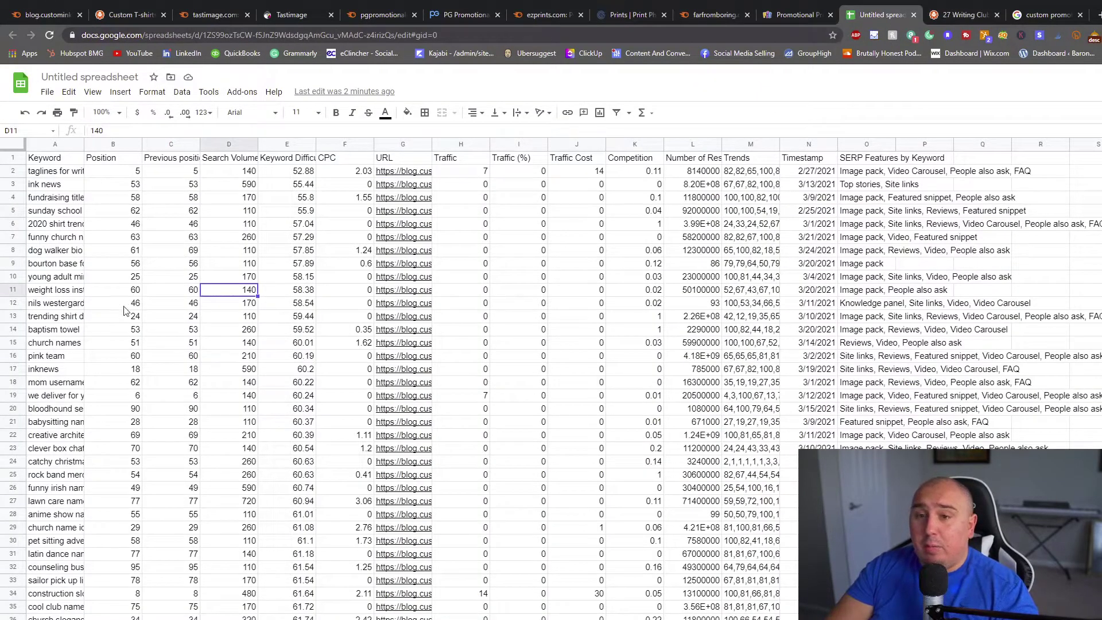
{"action": "left_click", "coordinate": [81, 397]}
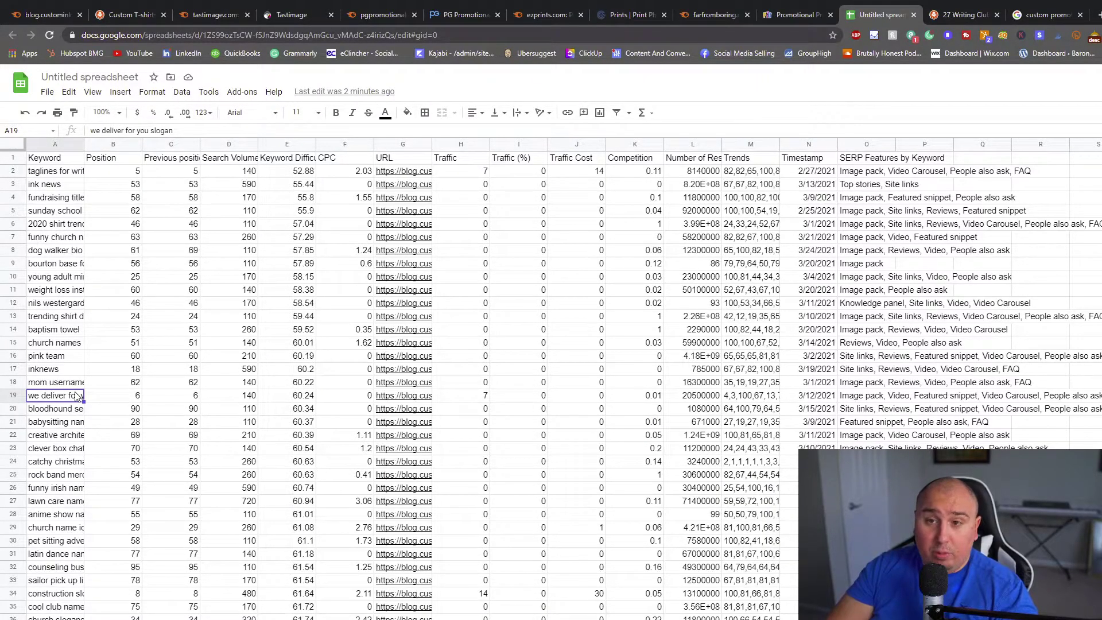
{"action": "scroll", "coordinate": [184, 428], "scroll_direction": "down", "scroll_amount": 4}
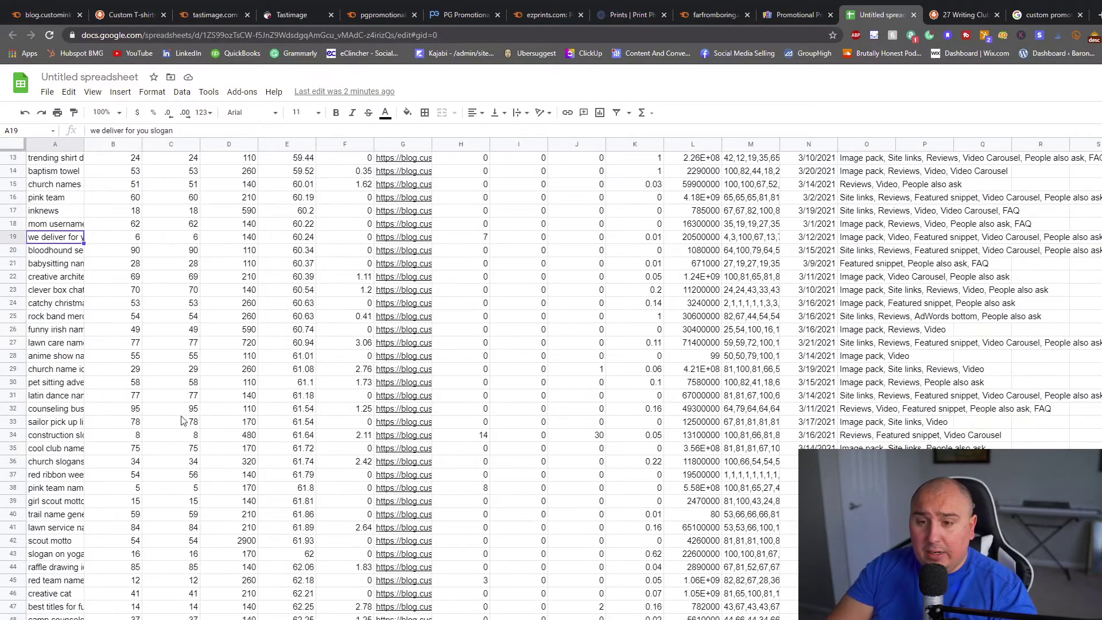
{"action": "scroll", "coordinate": [183, 425], "scroll_direction": "up", "scroll_amount": 4}
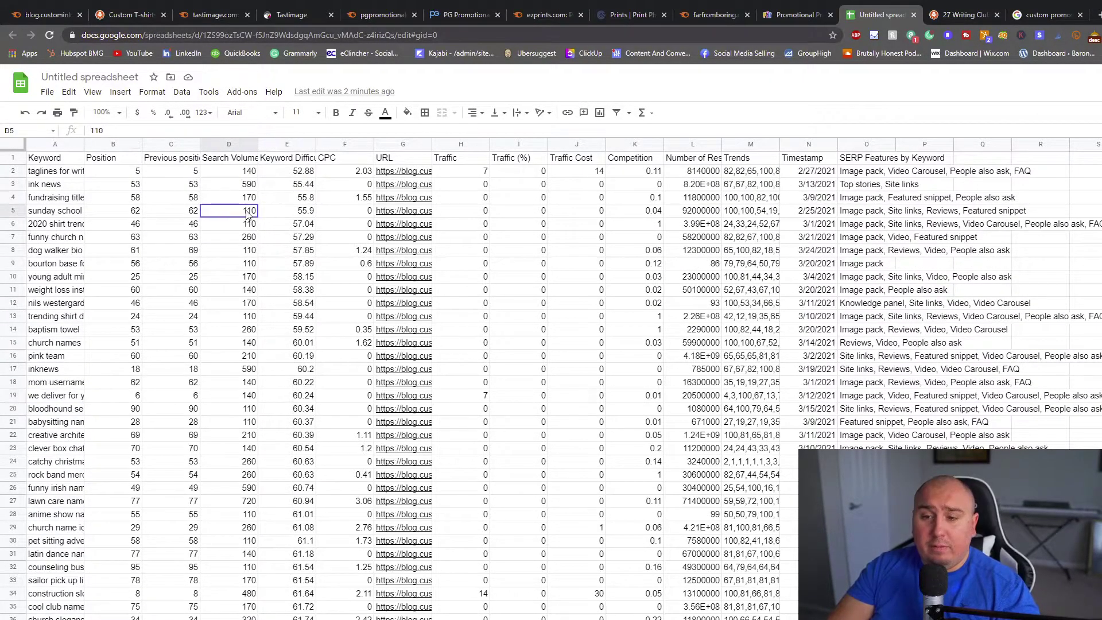
{"action": "scroll", "coordinate": [248, 214], "scroll_direction": "down", "scroll_amount": 10}
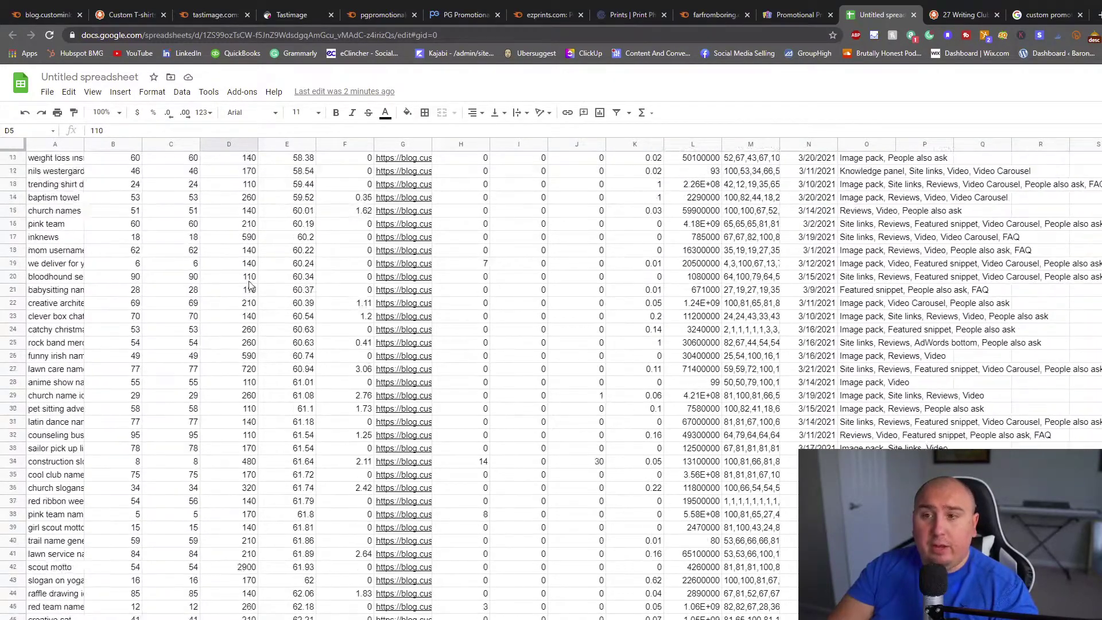
{"action": "scroll", "coordinate": [305, 248], "scroll_direction": "up", "scroll_amount": 4}
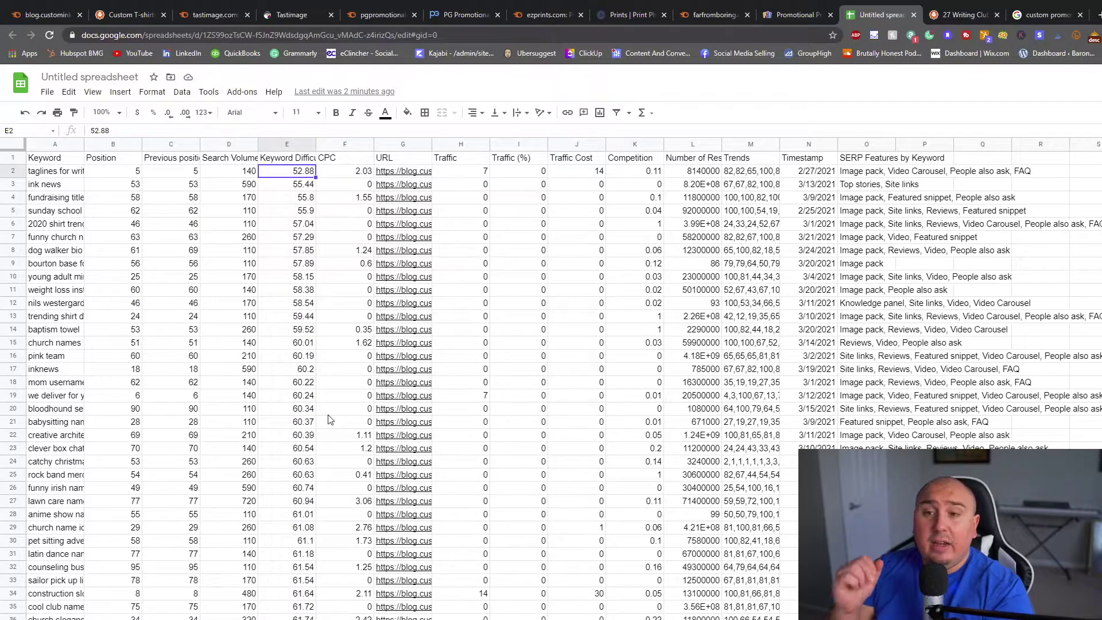
{"action": "scroll", "coordinate": [299, 459], "scroll_direction": "down", "scroll_amount": 20}
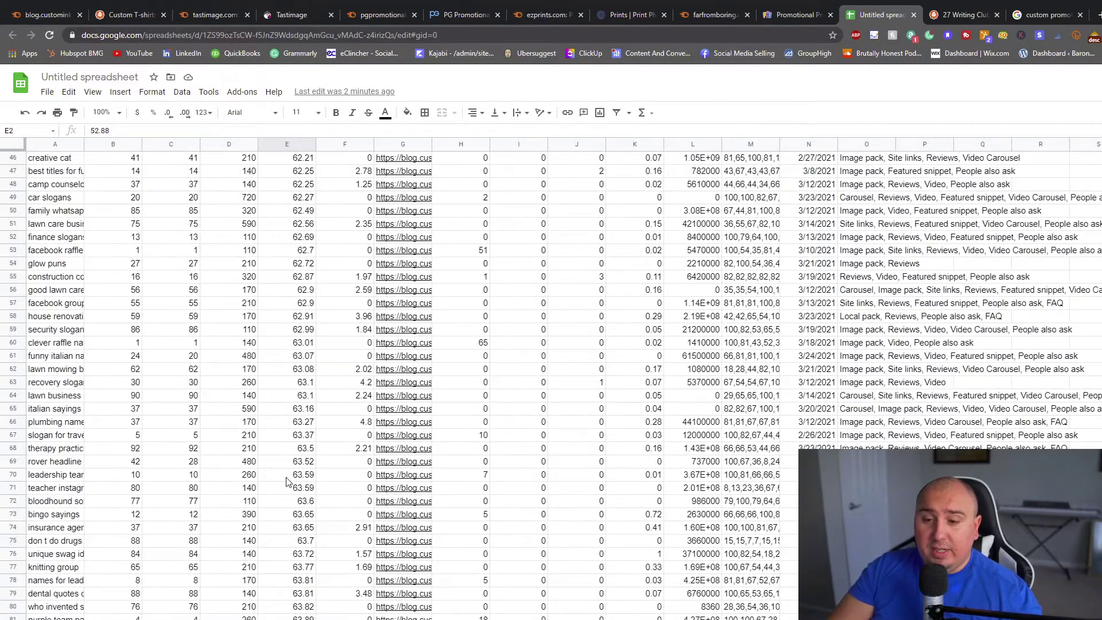
{"action": "scroll", "coordinate": [288, 493], "scroll_direction": "down", "scroll_amount": 20}
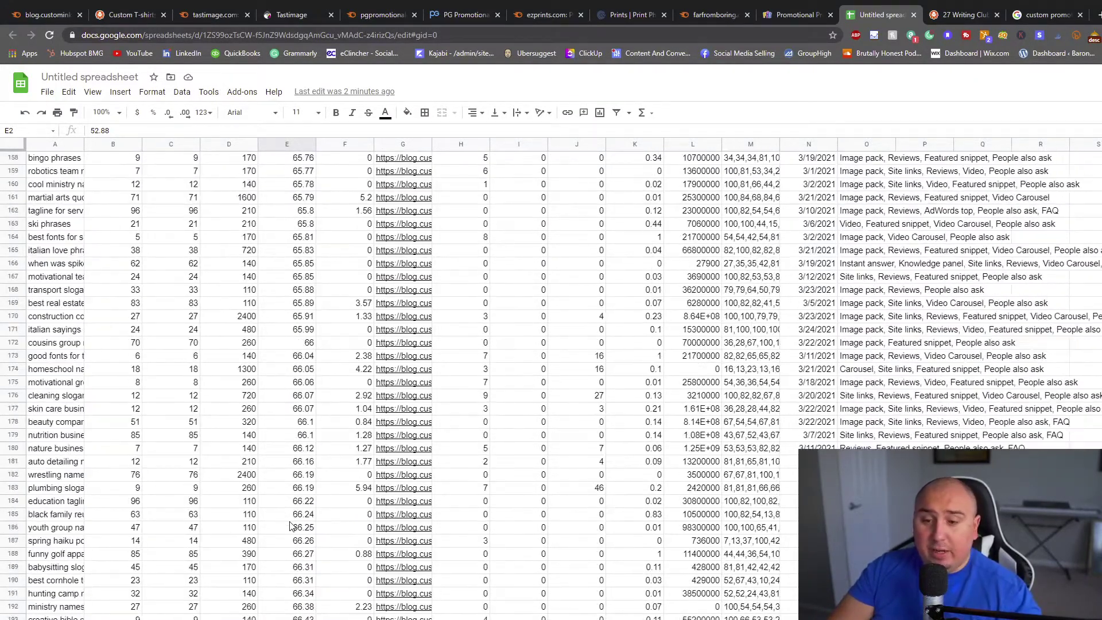
{"action": "left_click", "coordinate": [304, 531]}
{"action": "scroll", "coordinate": [305, 531], "scroll_direction": "down", "scroll_amount": 10}
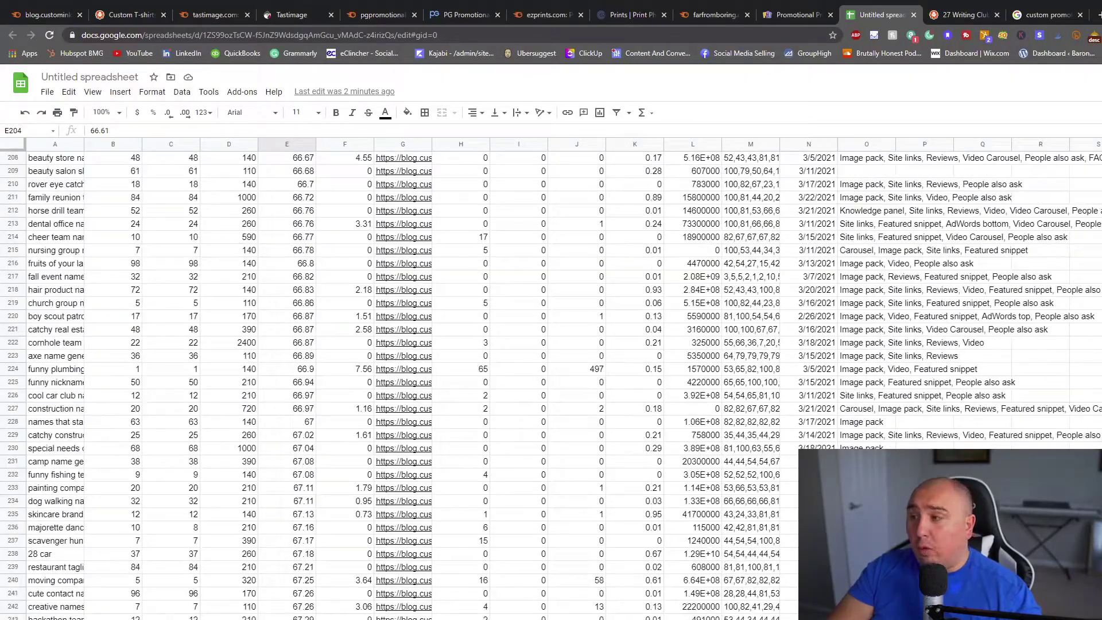
{"action": "scroll", "coordinate": [402, 379], "scroll_direction": "down", "scroll_amount": 20}
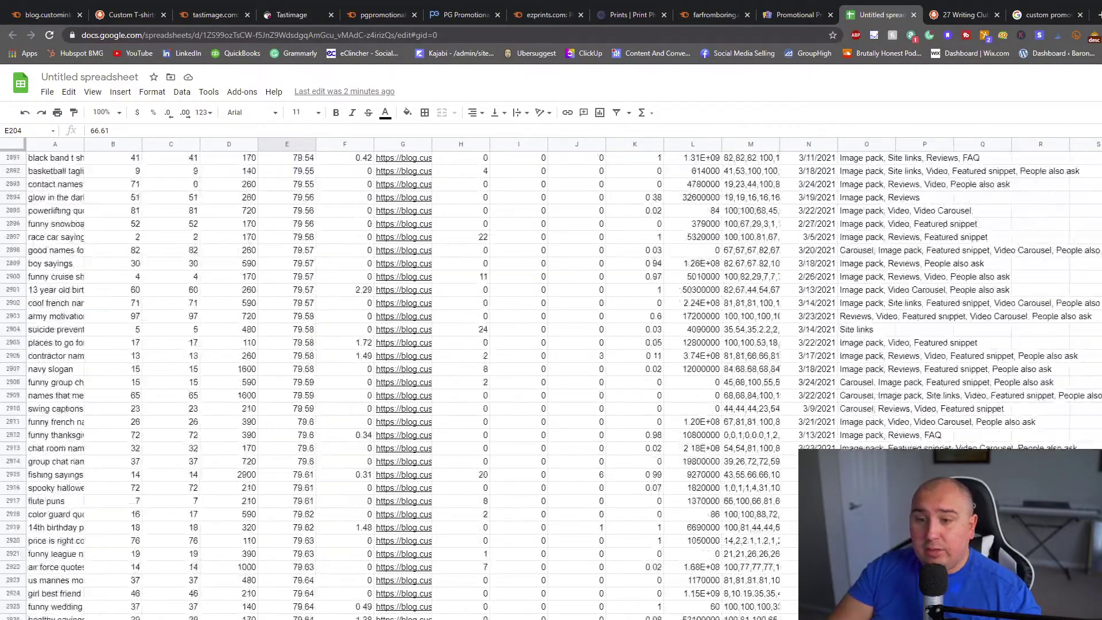
{"action": "scroll", "coordinate": [402, 379], "scroll_direction": "down", "scroll_amount": 20}
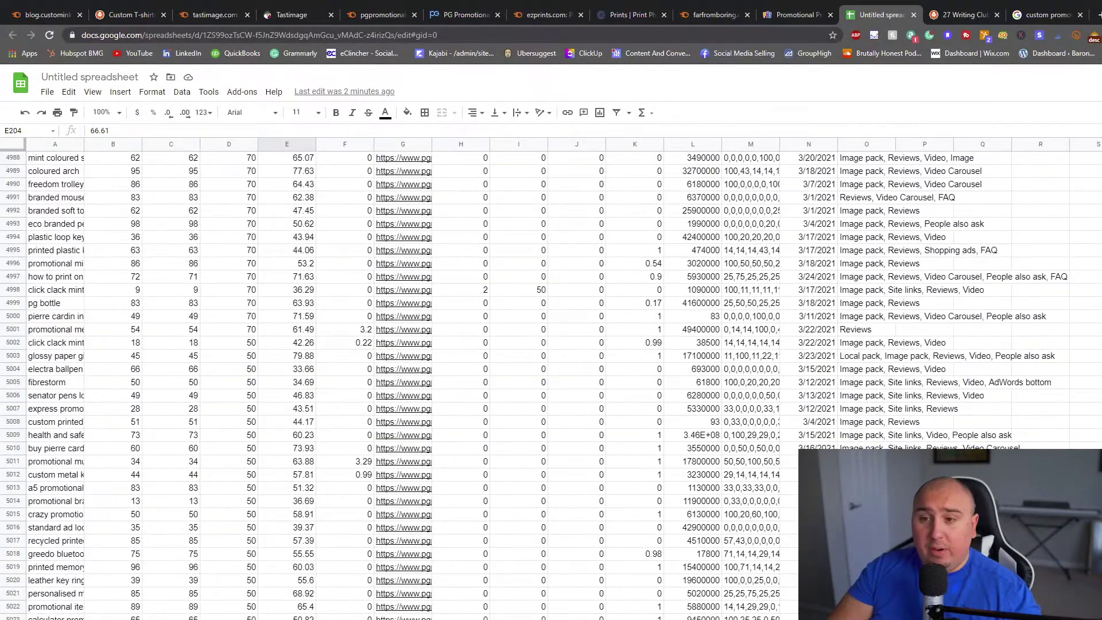
{"action": "scroll", "coordinate": [402, 379], "scroll_direction": "down", "scroll_amount": 11}
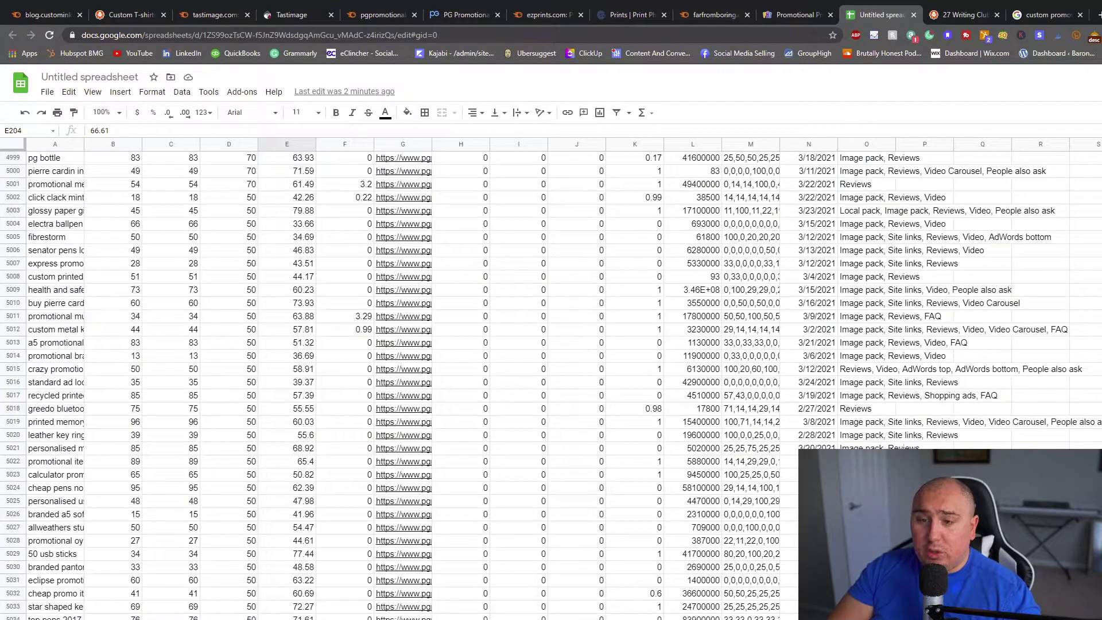
{"action": "left_click", "coordinate": [68, 278]}
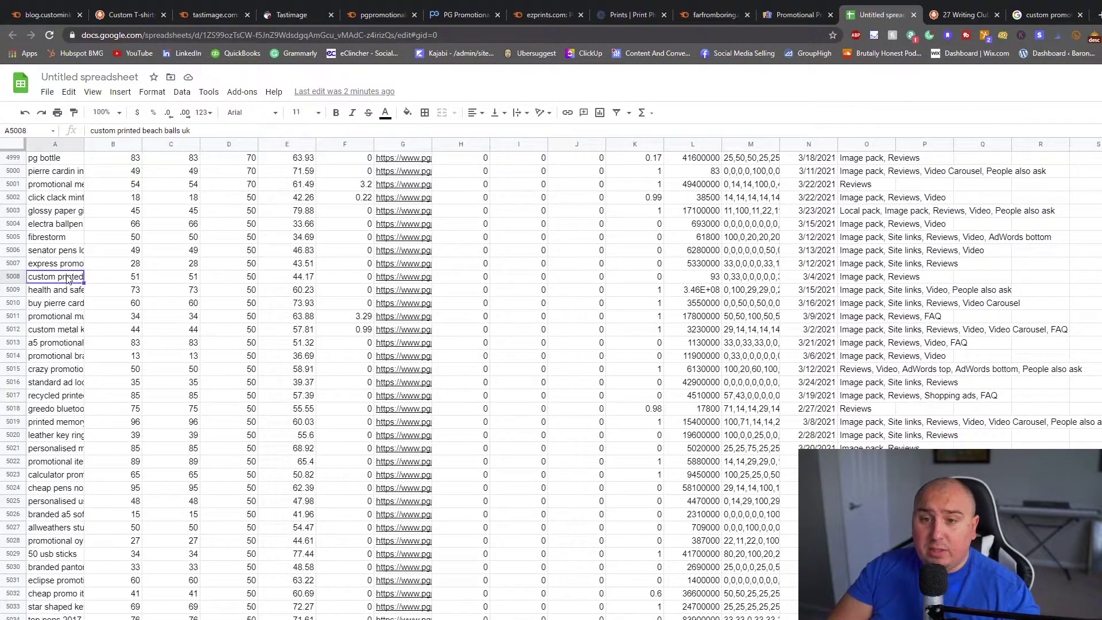
{"action": "left_click", "coordinate": [63, 265]}
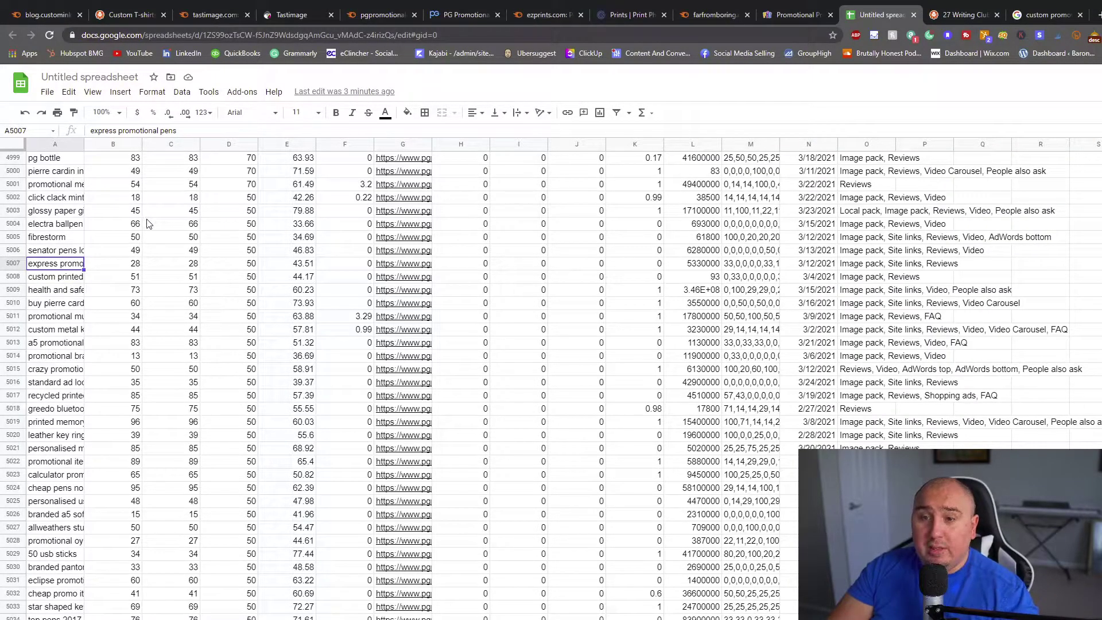
{"action": "scroll", "coordinate": [178, 265], "scroll_direction": "up", "scroll_amount": 3}
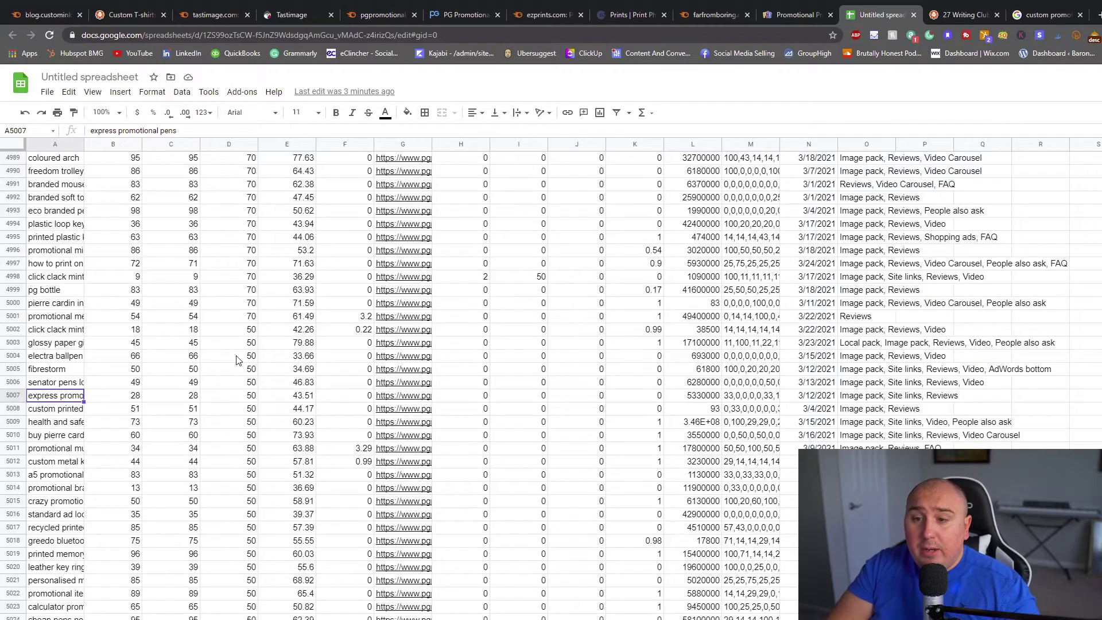
{"action": "scroll", "coordinate": [235, 361], "scroll_direction": "up", "scroll_amount": 15}
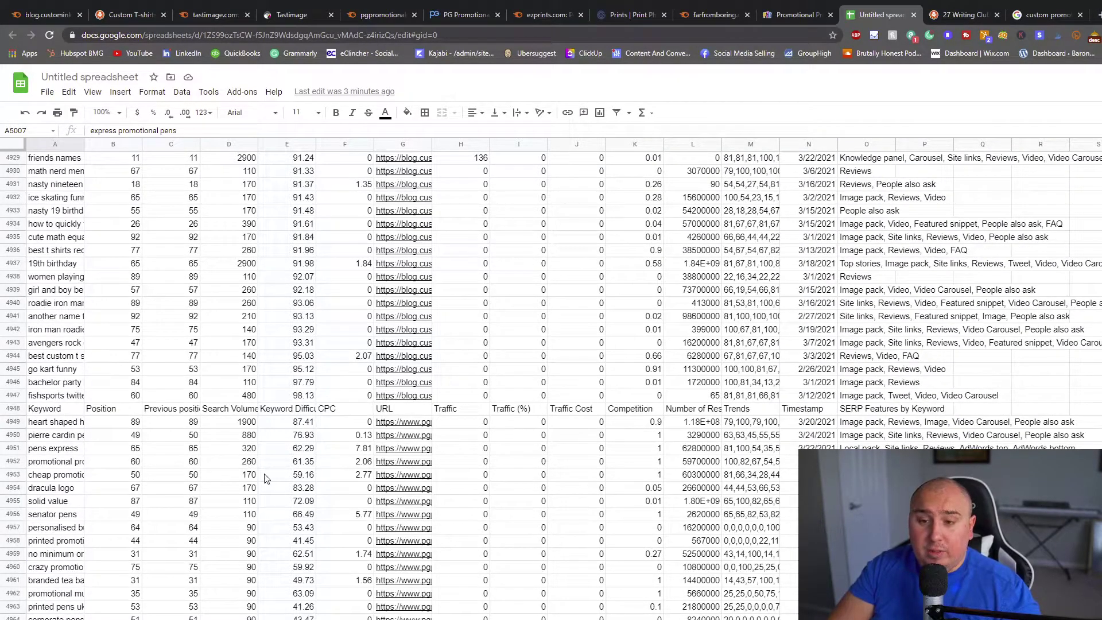
{"action": "left_click", "coordinate": [64, 423]}
{"action": "left_click", "coordinate": [57, 437]}
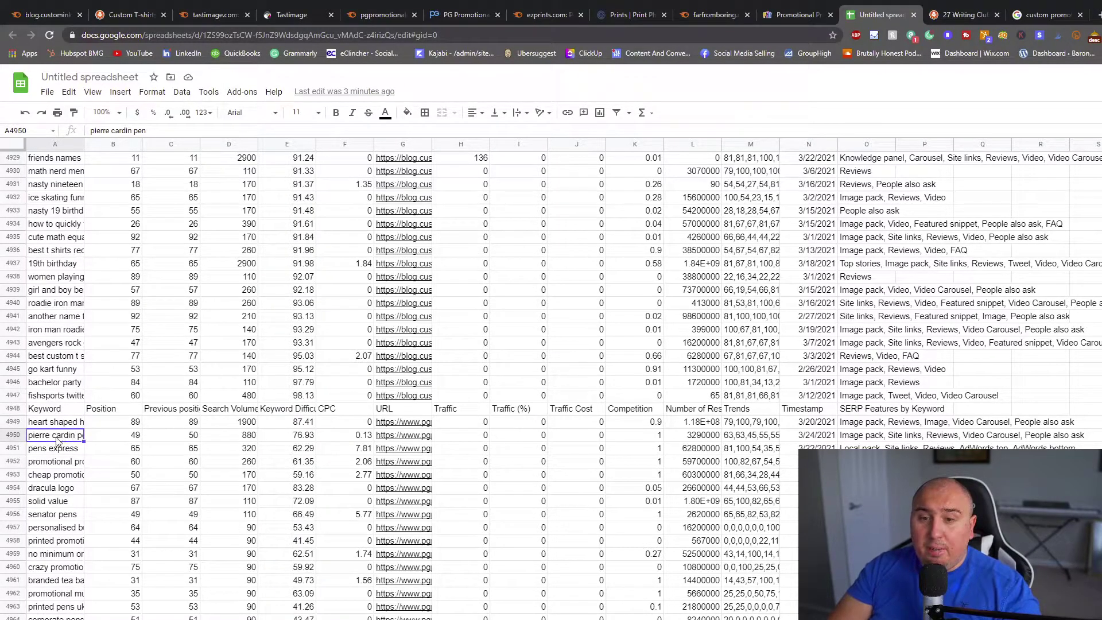
{"action": "left_click", "coordinate": [57, 451]}
{"action": "left_click", "coordinate": [63, 463]}
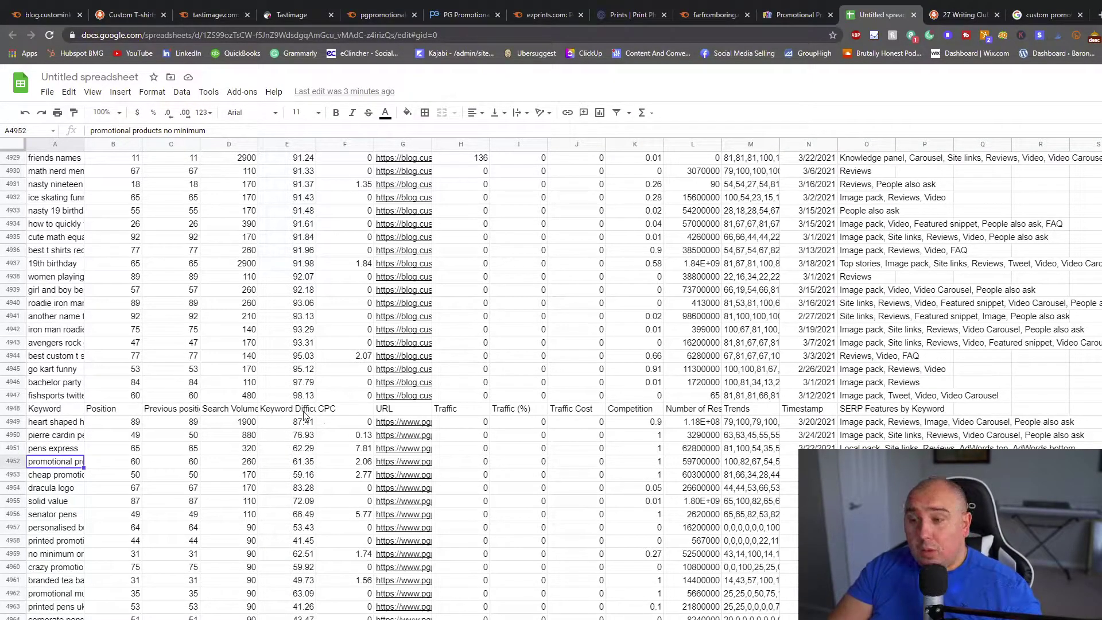
{"action": "left_click", "coordinate": [870, 427]}
{"action": "left_click_drag", "start_coordinate": [870, 428], "coordinate": [1045, 427]}
{"action": "left_click", "coordinate": [924, 457]}
{"action": "left_click", "coordinate": [1043, 445]}
{"action": "left_click_drag", "start_coordinate": [872, 435], "coordinate": [947, 431]}
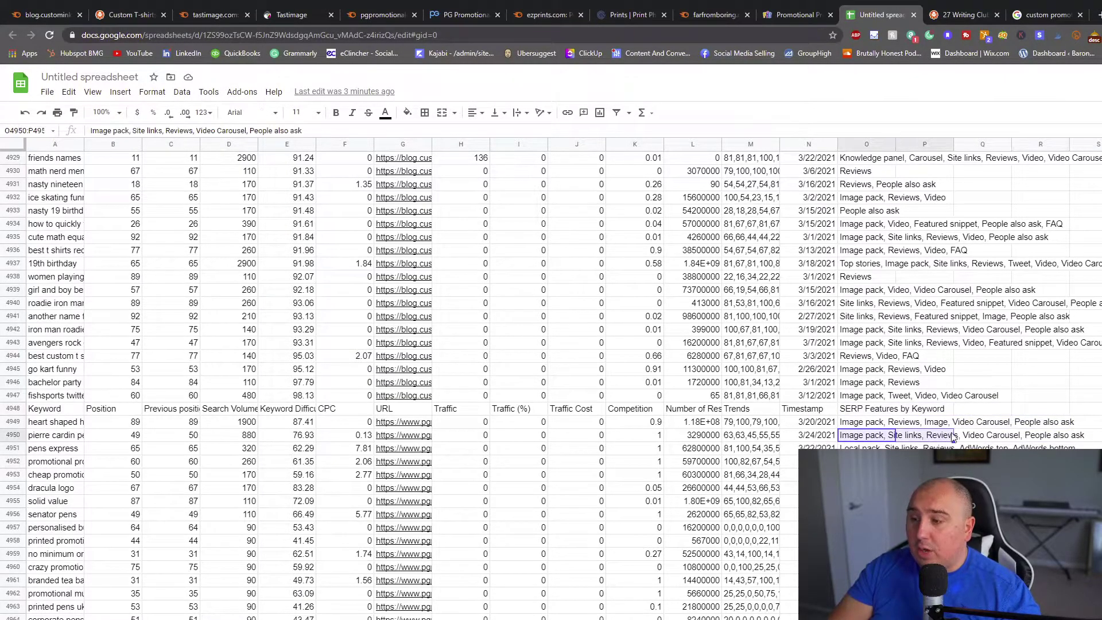
Step: Go back to the start of the sheet and widen the Keyword column to about double its width
{"action": "scroll", "coordinate": [951, 428], "scroll_direction": "up", "scroll_amount": 10}
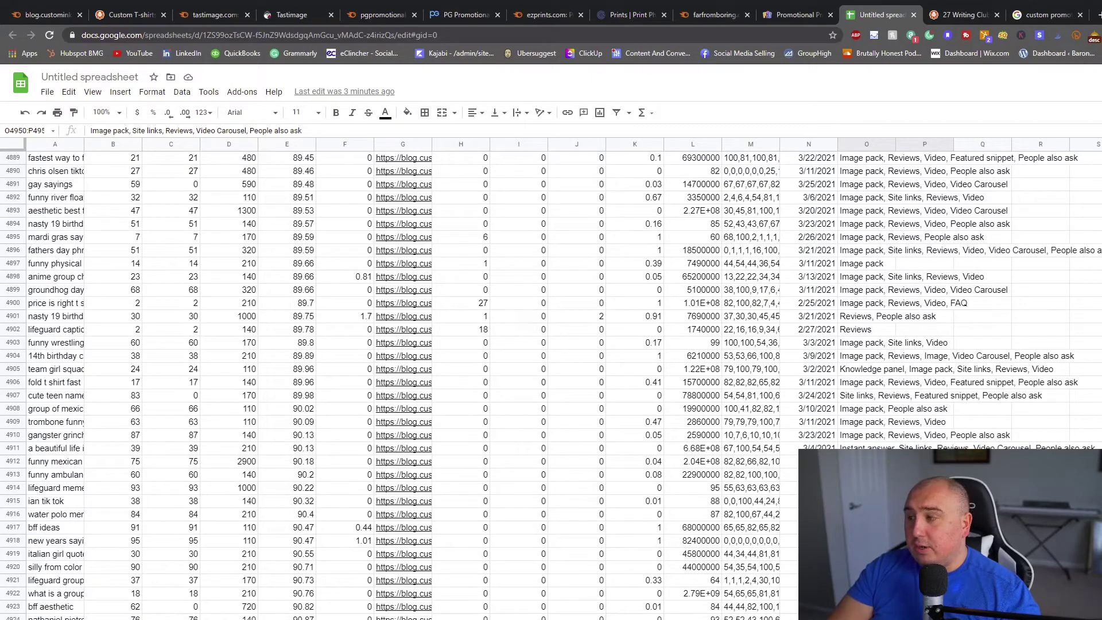
{"action": "scroll", "coordinate": [560, 386], "scroll_direction": "up", "scroll_amount": 20}
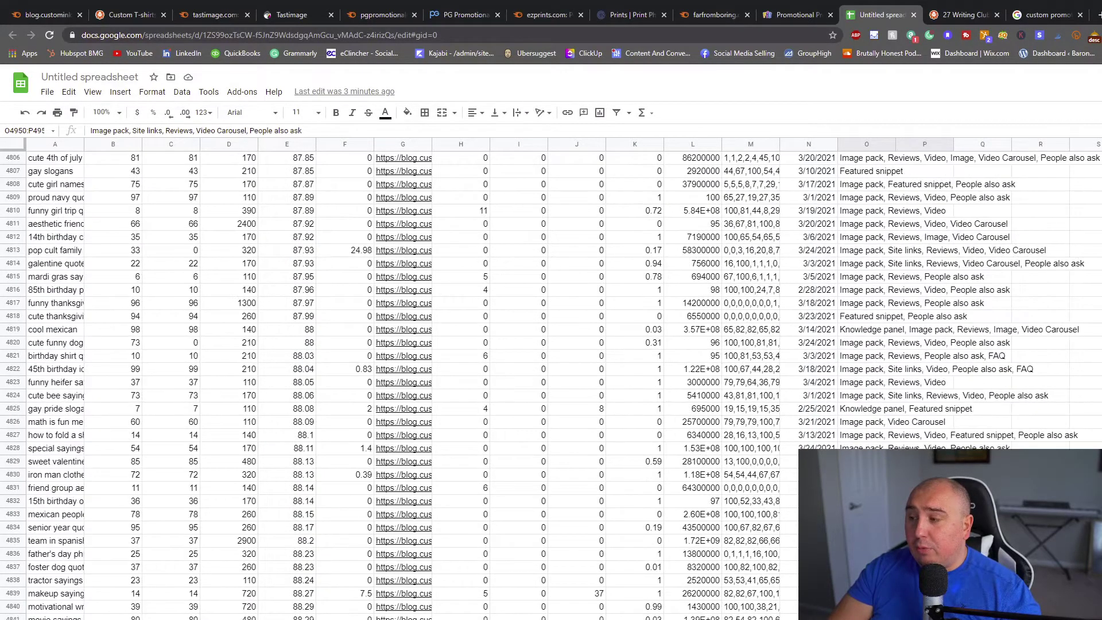
{"action": "scroll", "coordinate": [488, 287], "scroll_direction": "up", "scroll_amount": 20}
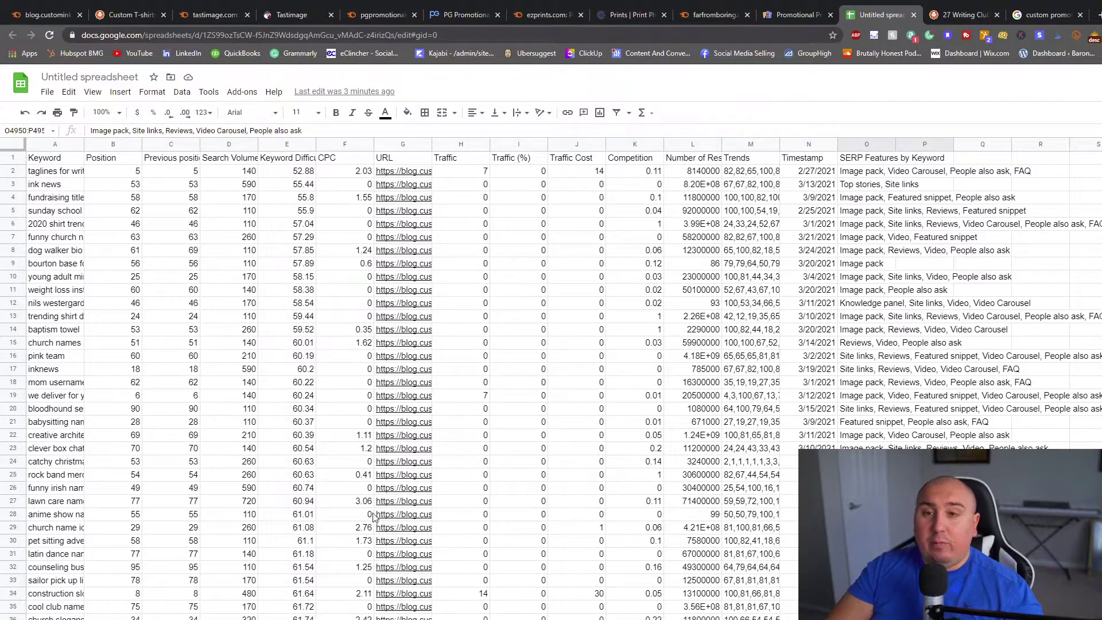
{"action": "scroll", "coordinate": [267, 435], "scroll_direction": "down", "scroll_amount": 1}
{"action": "left_click", "coordinate": [237, 408]}
{"action": "scroll", "coordinate": [192, 290], "scroll_direction": "up", "scroll_amount": 1}
{"action": "left_click_drag", "start_coordinate": [85, 144], "coordinate": [144, 145]}
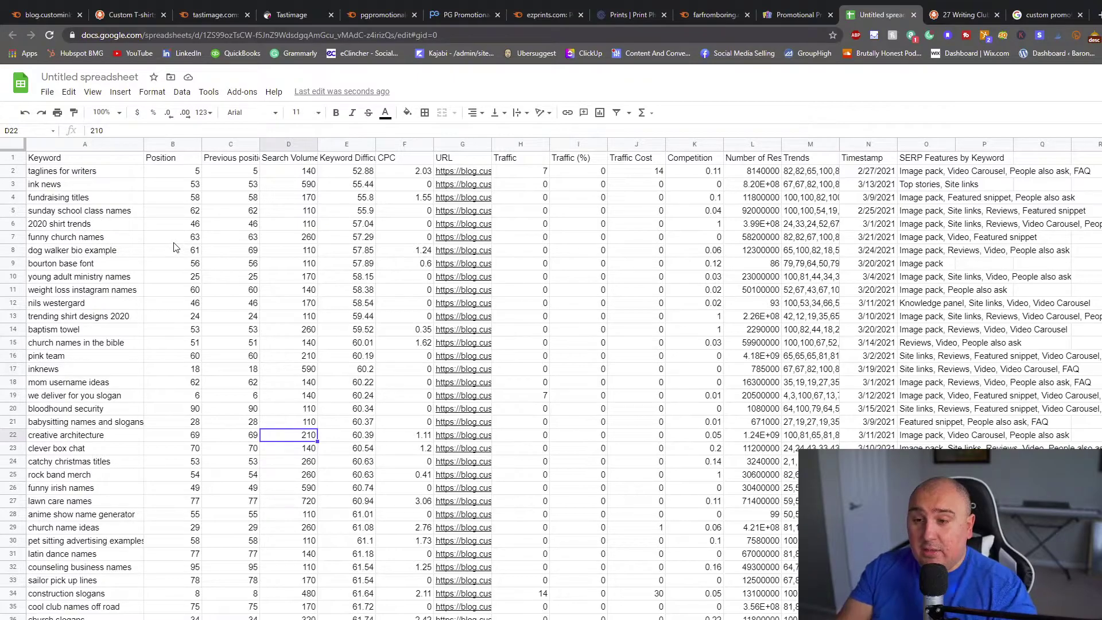
Step: Check the difficulty of "funny irish names" and read through the keywords in column A down to around row 136
{"action": "left_click", "coordinate": [83, 488]}
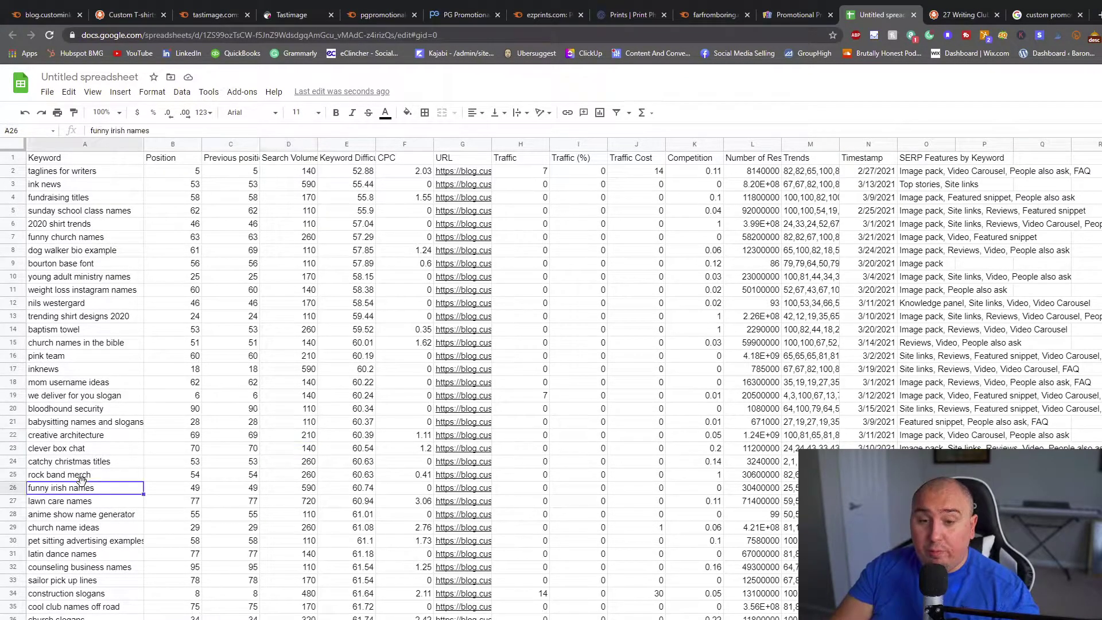
{"action": "left_click", "coordinate": [353, 492]}
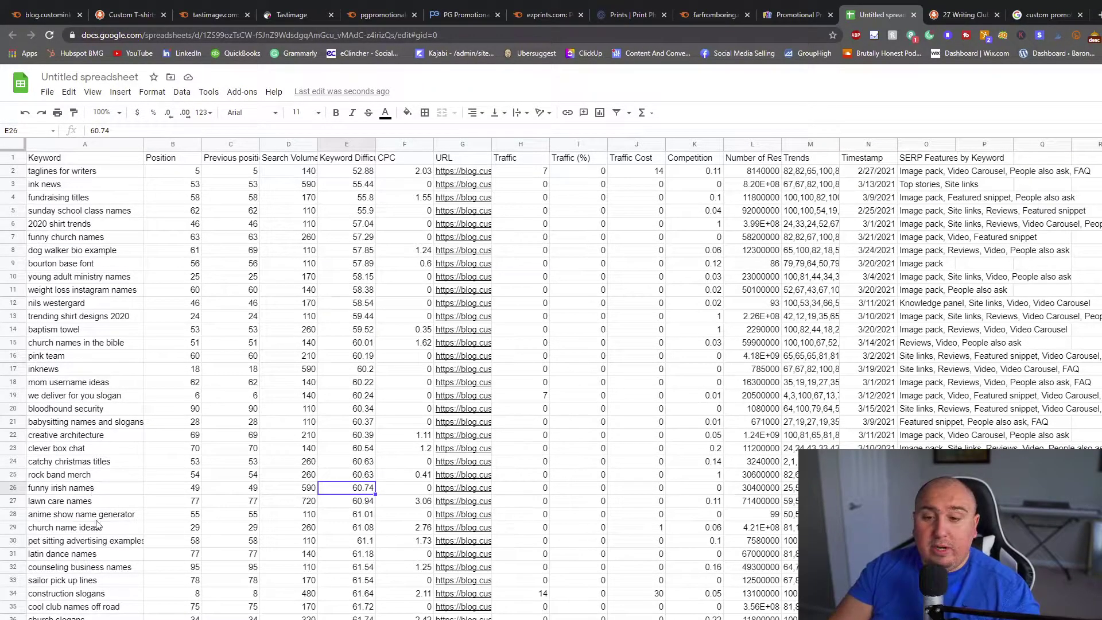
{"action": "scroll", "coordinate": [115, 551], "scroll_direction": "down", "scroll_amount": 8}
{"action": "scroll", "coordinate": [109, 597], "scroll_direction": "down", "scroll_amount": 1}
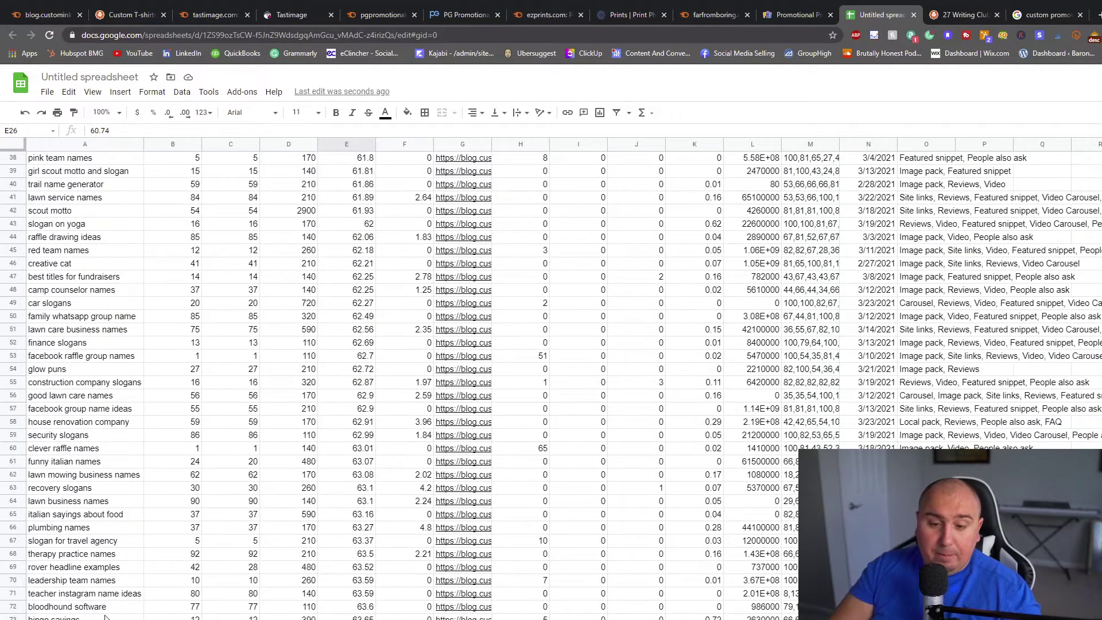
{"action": "scroll", "coordinate": [104, 616], "scroll_direction": "down", "scroll_amount": 2}
{"action": "left_click", "coordinate": [86, 560]}
{"action": "left_click", "coordinate": [86, 580]}
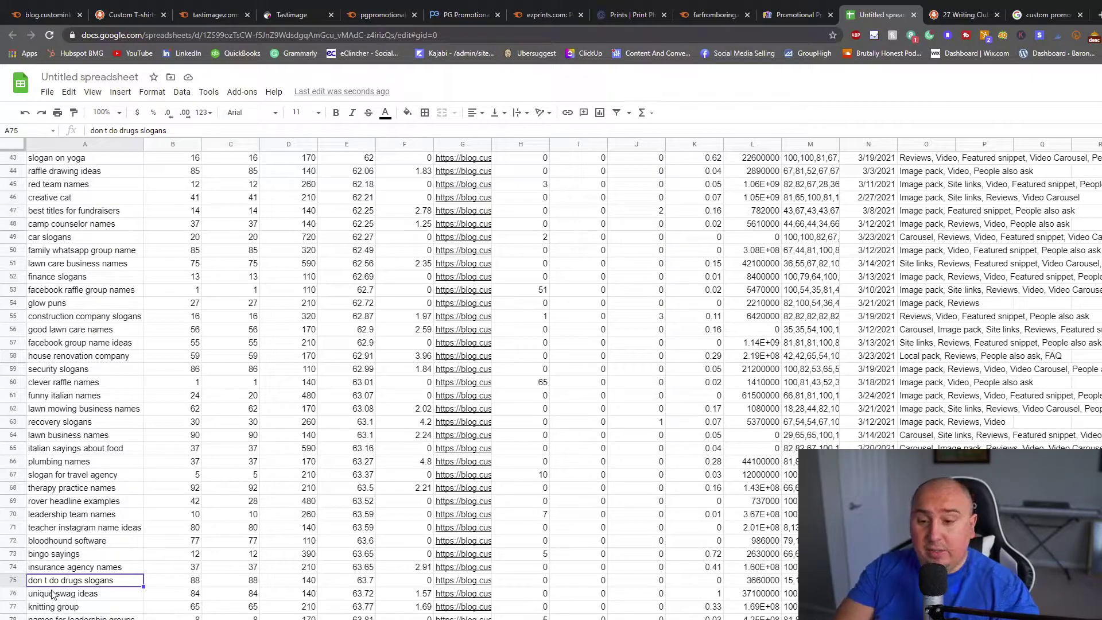
{"action": "key", "text": "Down"}
{"action": "key", "text": "Down"}
{"action": "key", "text": "Down"}
{"action": "key", "text": "Down"}
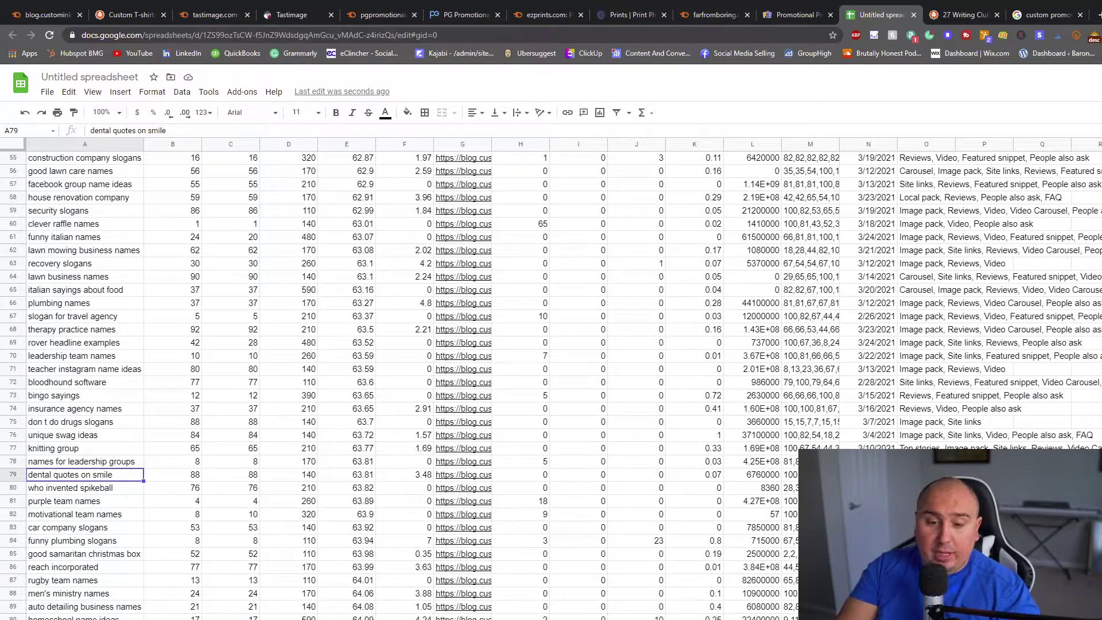
{"action": "scroll", "coordinate": [402, 379], "scroll_direction": "down", "scroll_amount": 10}
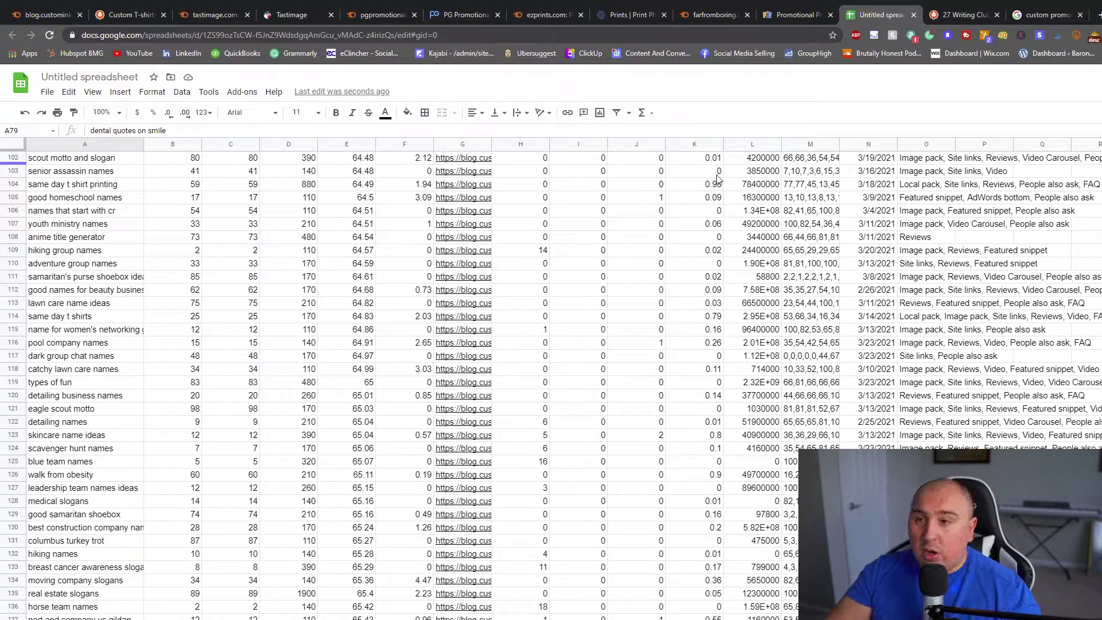
Step: Return to the header row and check the Previous position and Keyword Difficulty headings and the Search Volume of the first two keywords
{"action": "scroll", "coordinate": [244, 155], "scroll_direction": "up", "scroll_amount": 20}
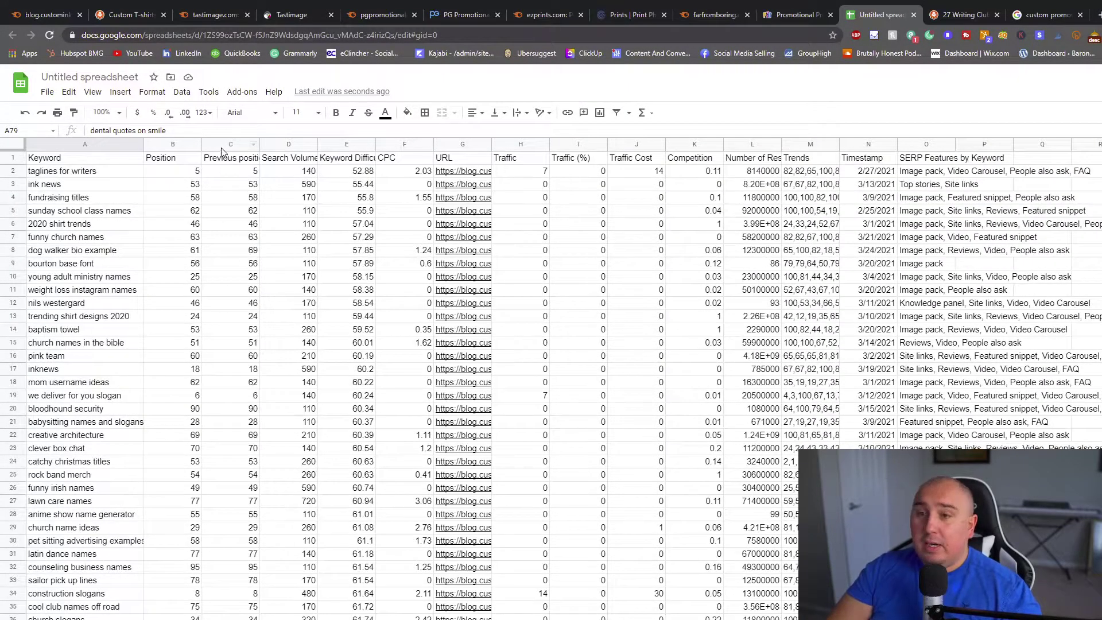
{"action": "left_click", "coordinate": [222, 161]}
{"action": "left_click", "coordinate": [389, 161]}
{"action": "left_click", "coordinate": [372, 162]}
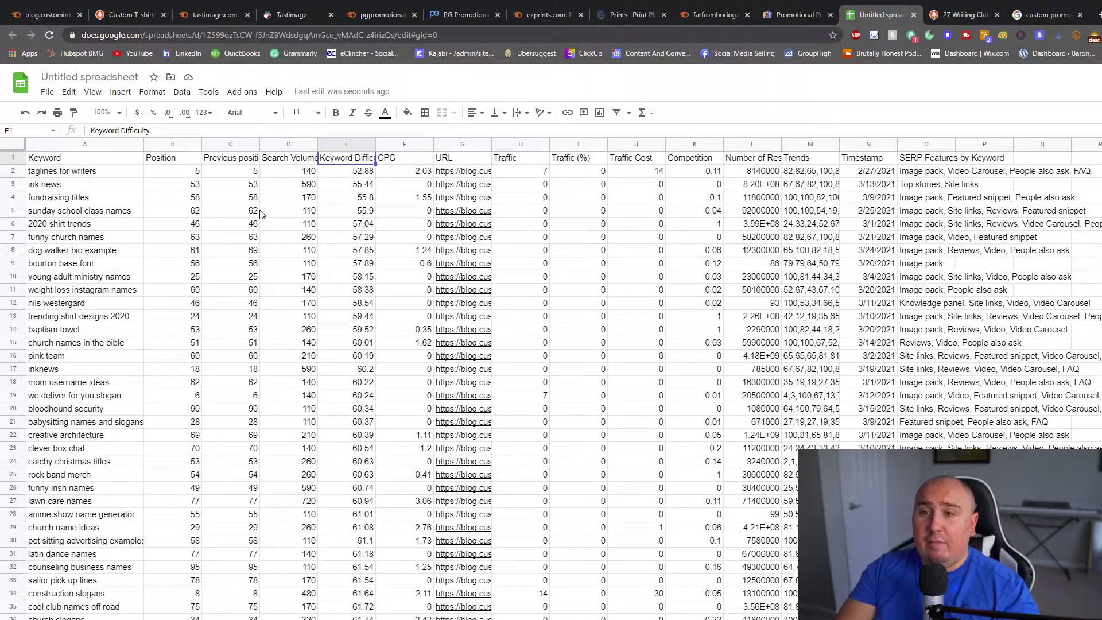
{"action": "left_click", "coordinate": [281, 172]}
{"action": "left_click", "coordinate": [297, 187]}
Step: Read through the keywords in column A one by one from "ink news" to "baptism towel" for content ideas
{"action": "left_click", "coordinate": [112, 190]}
{"action": "left_click", "coordinate": [115, 200]}
{"action": "left_click", "coordinate": [114, 209]}
{"action": "left_click", "coordinate": [87, 231]}
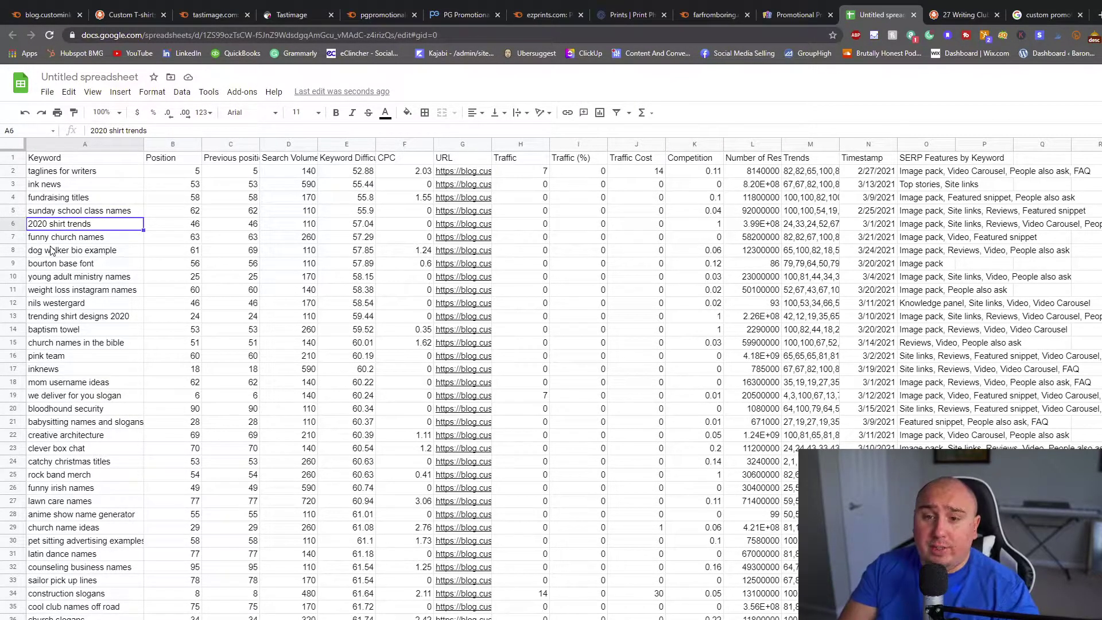
{"action": "key", "text": "Down"}
{"action": "key", "text": "Down"}
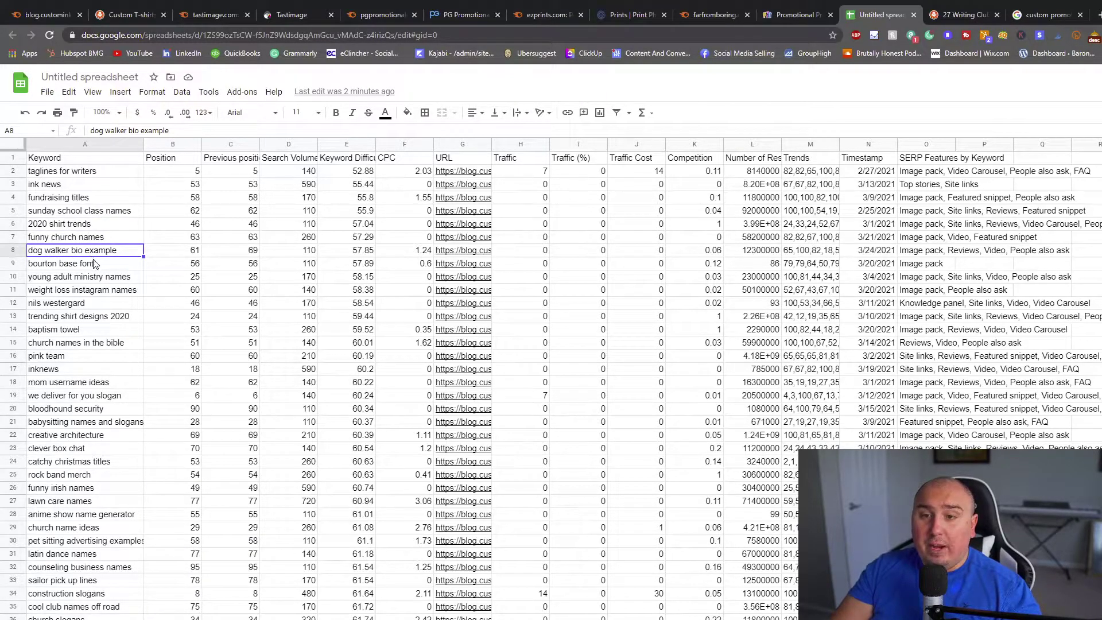
{"action": "key", "text": "Down"}
{"action": "key", "text": "Down"}
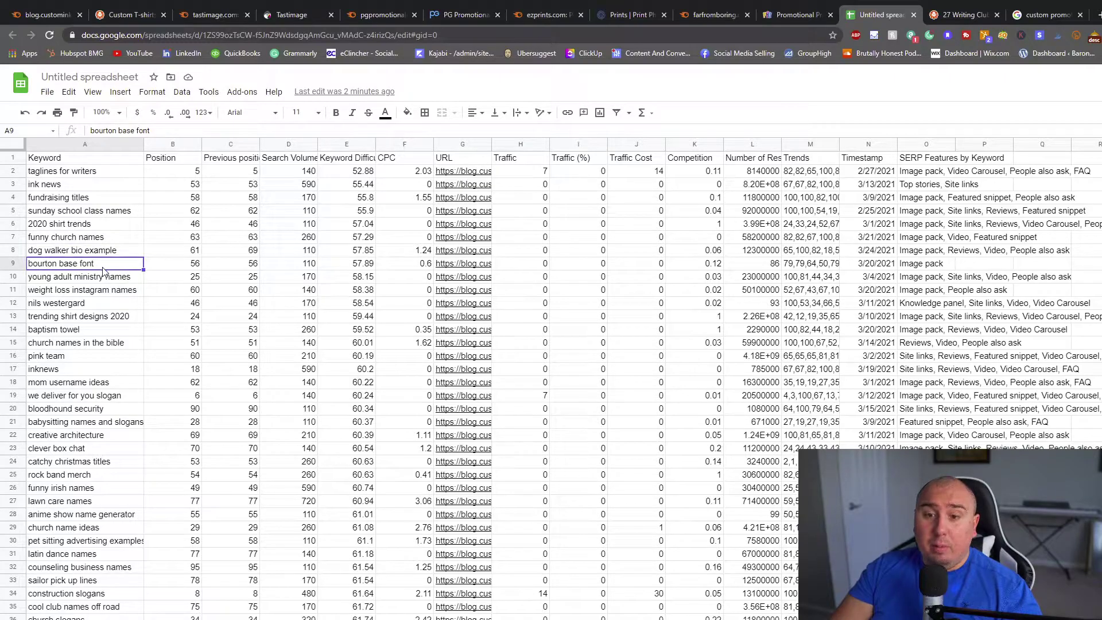
{"action": "key", "text": "Down"}
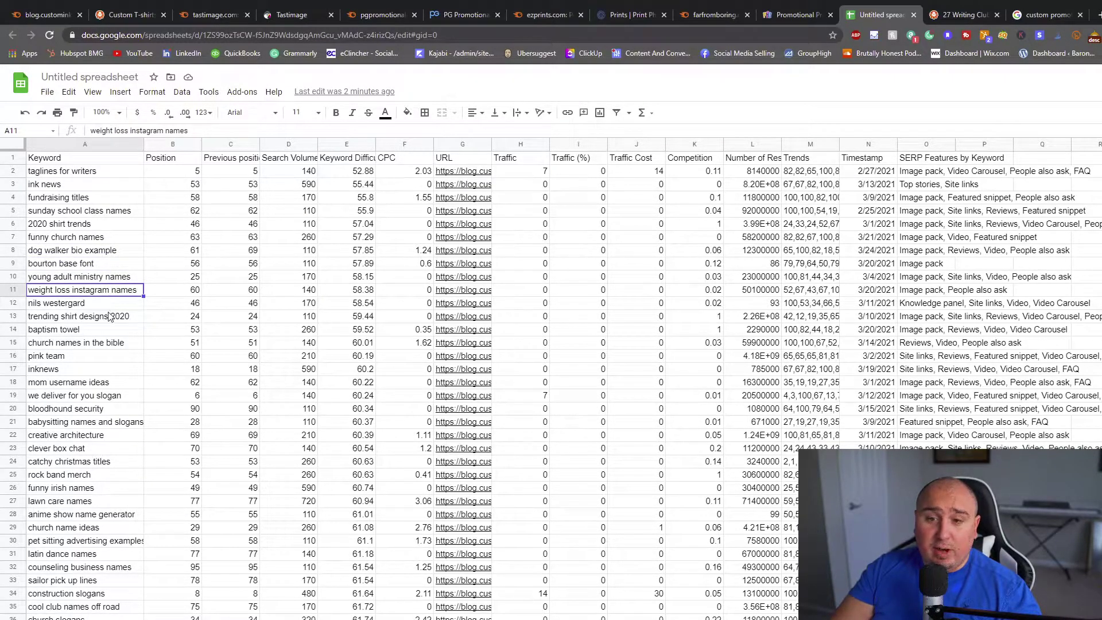
{"action": "key", "text": "Down"}
{"action": "key", "text": "Down"}
{"action": "key", "text": "Down"}
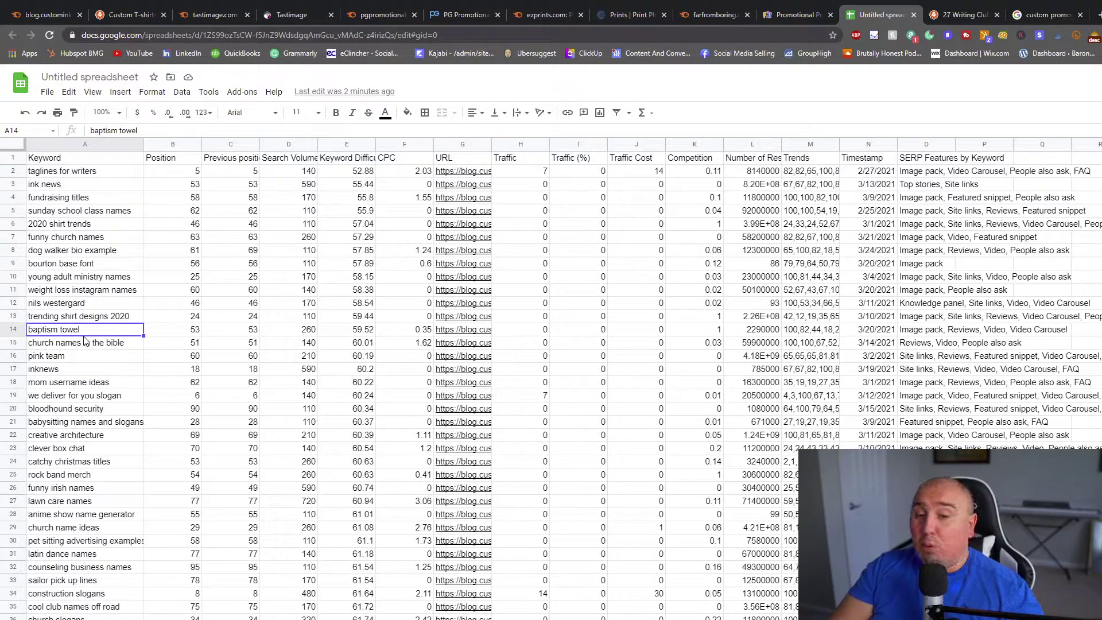
Step: Continue reviewing the column A keywords from "mom username ideas" through "clever box chat" and on to about row 45
{"action": "left_click", "coordinate": [97, 383]}
{"action": "key", "text": "Down"}
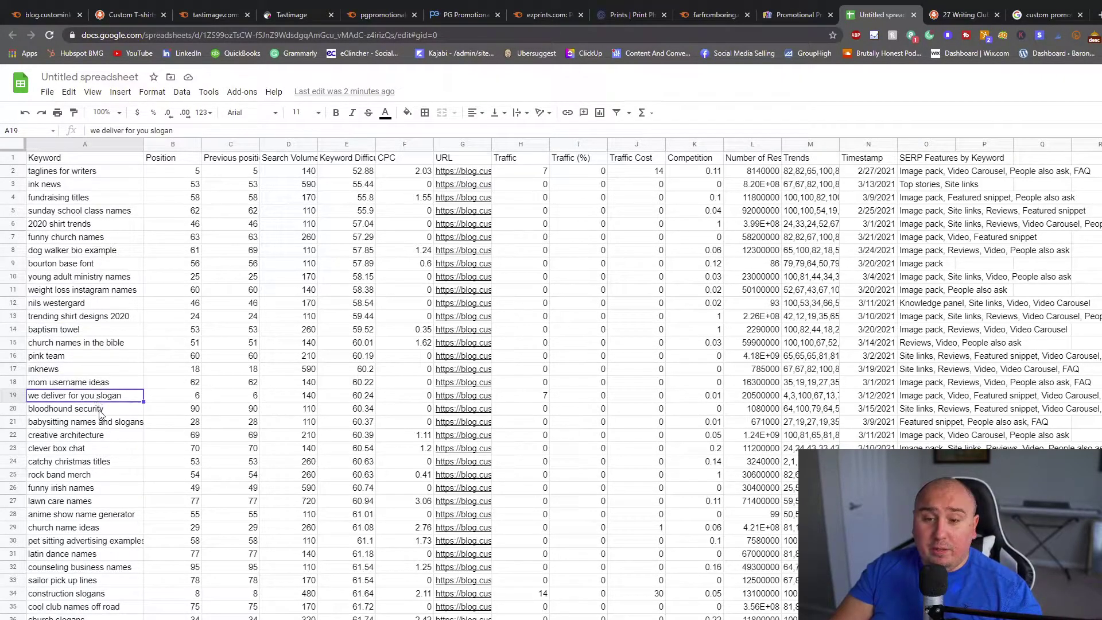
{"action": "key", "text": "Down"}
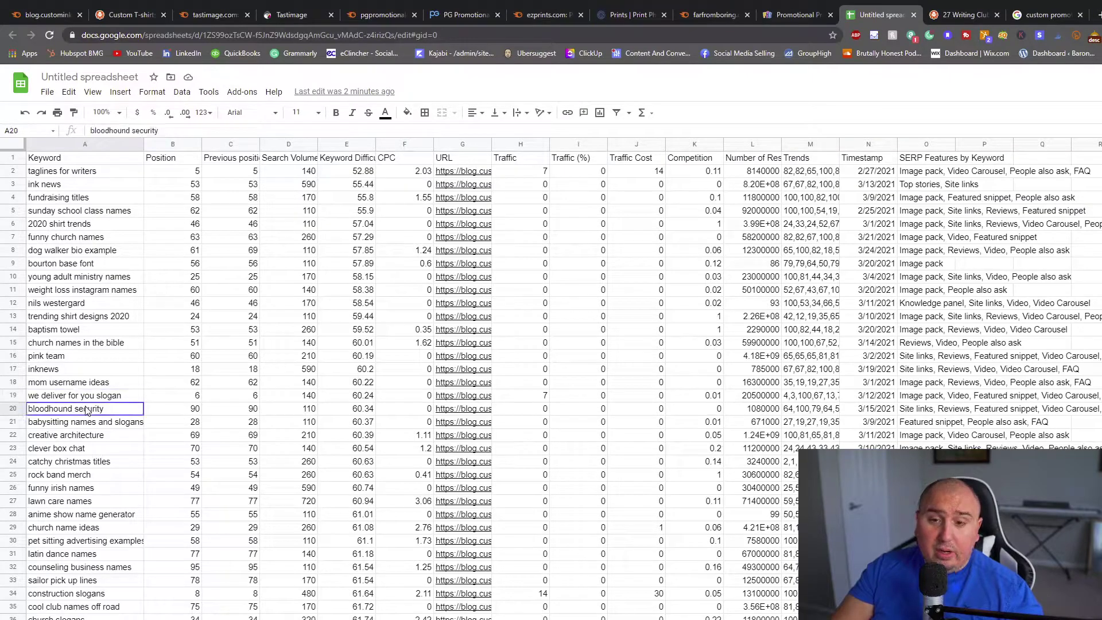
{"action": "left_click", "coordinate": [88, 454]}
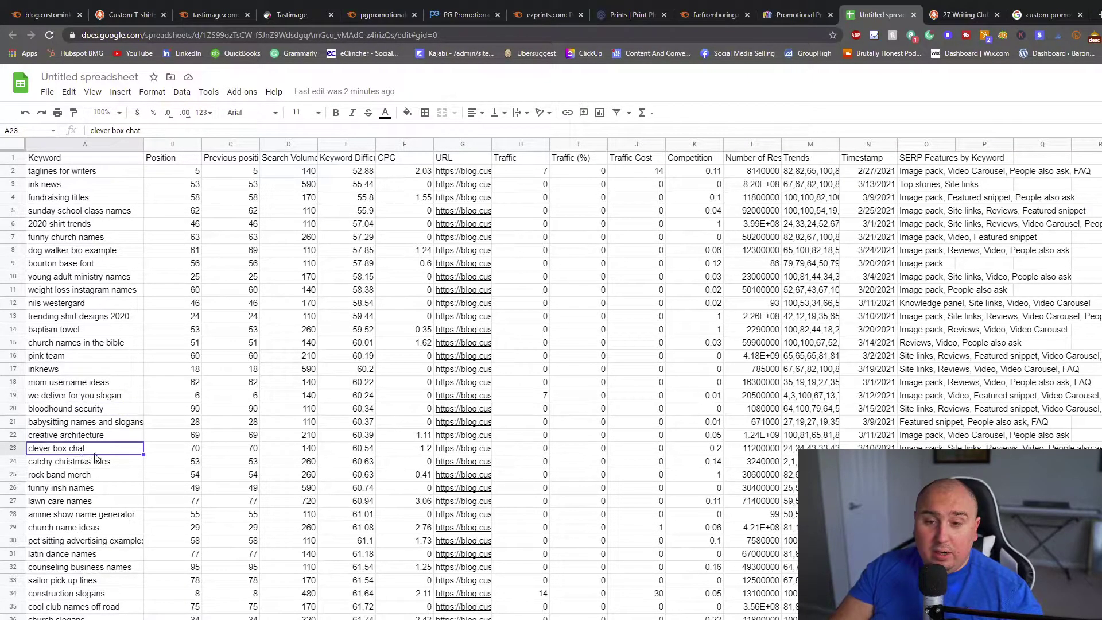
{"action": "scroll", "coordinate": [107, 476], "scroll_direction": "down", "scroll_amount": 2}
{"action": "scroll", "coordinate": [107, 477], "scroll_direction": "down", "scroll_amount": 1}
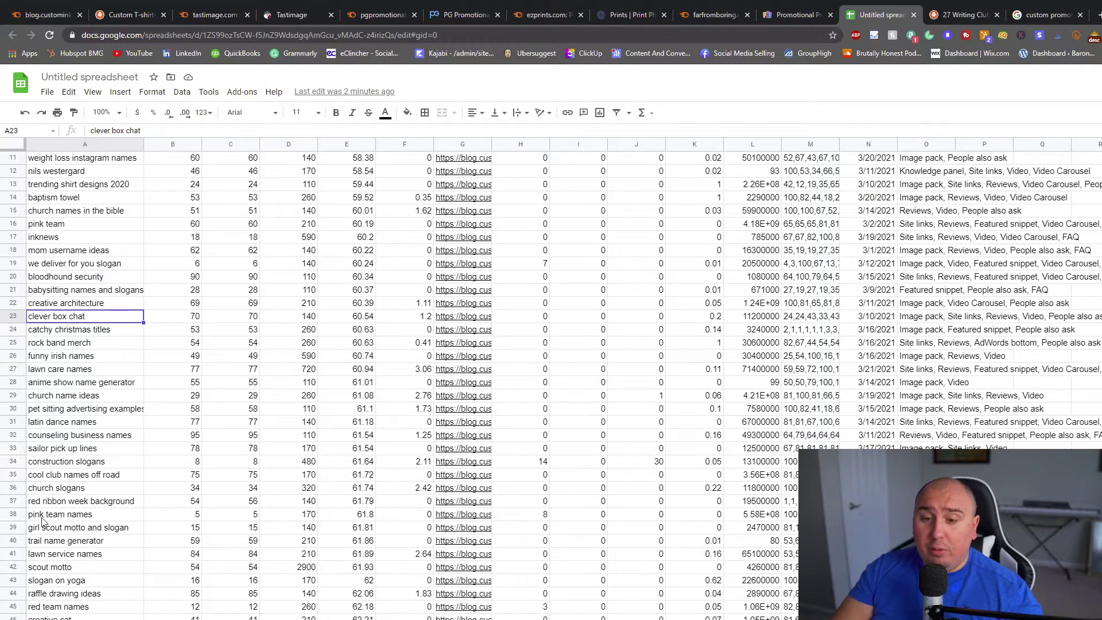
{"action": "scroll", "coordinate": [69, 534], "scroll_direction": "up", "scroll_amount": 4}
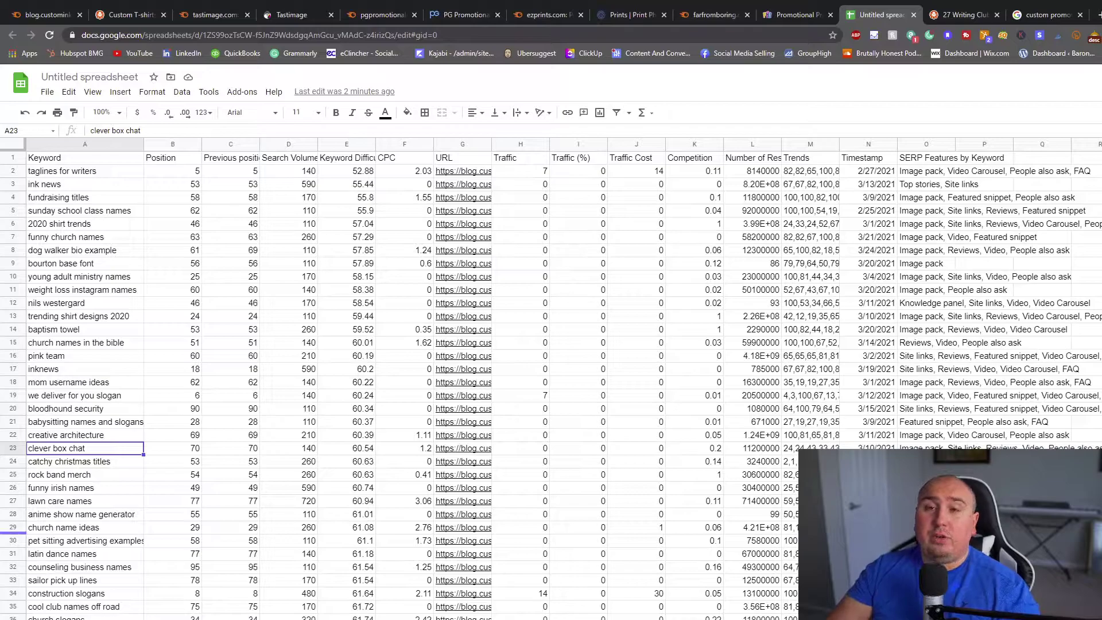
Step: Switch to Semrush and open the Keyword Magic Tool
{"action": "left_click", "coordinate": [54, 17]}
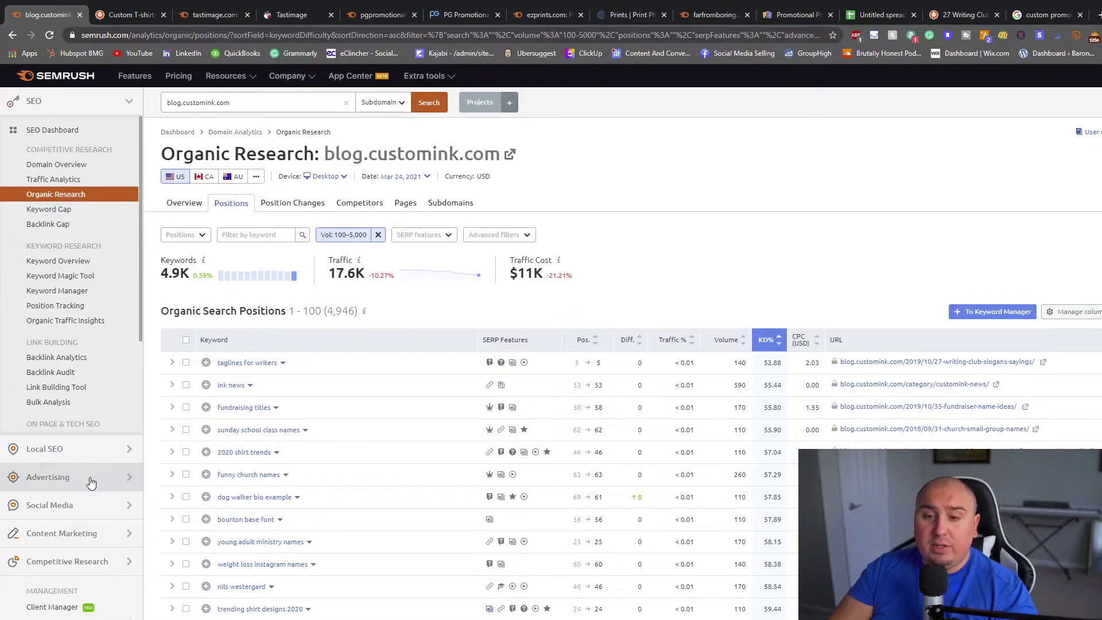
{"action": "left_click", "coordinate": [120, 533]}
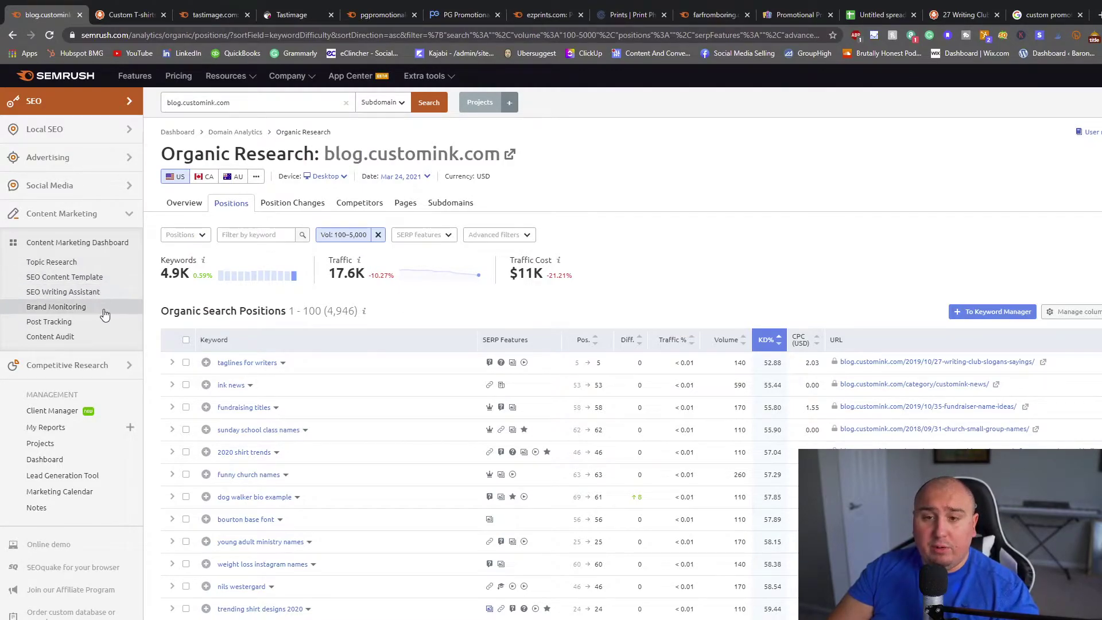
{"action": "left_click", "coordinate": [54, 130]}
{"action": "left_click", "coordinate": [58, 108]}
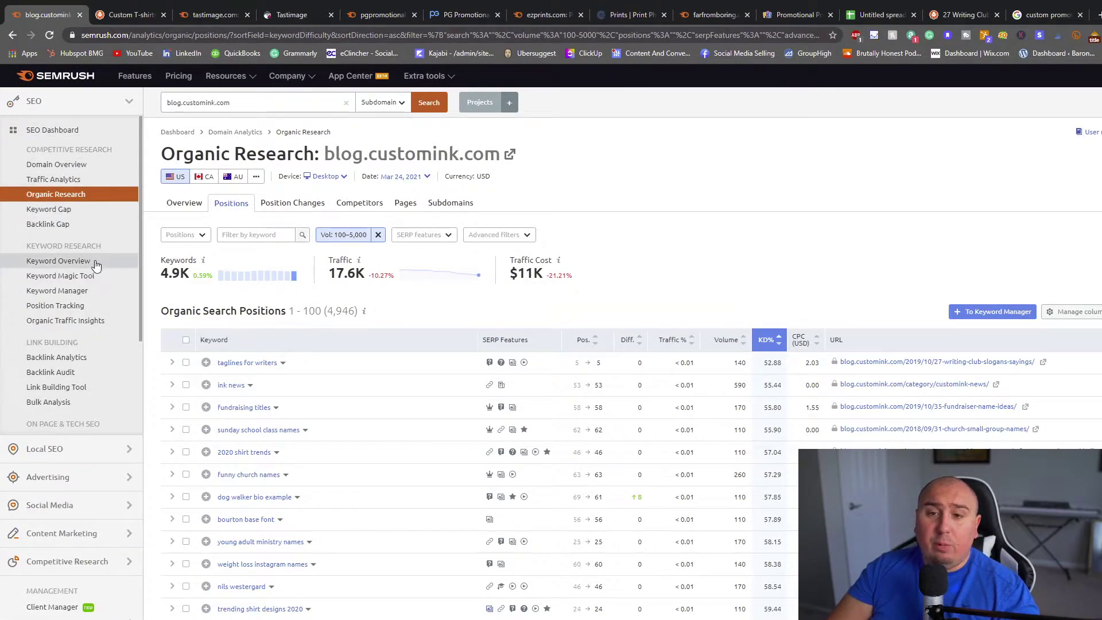
{"action": "left_click", "coordinate": [93, 263]}
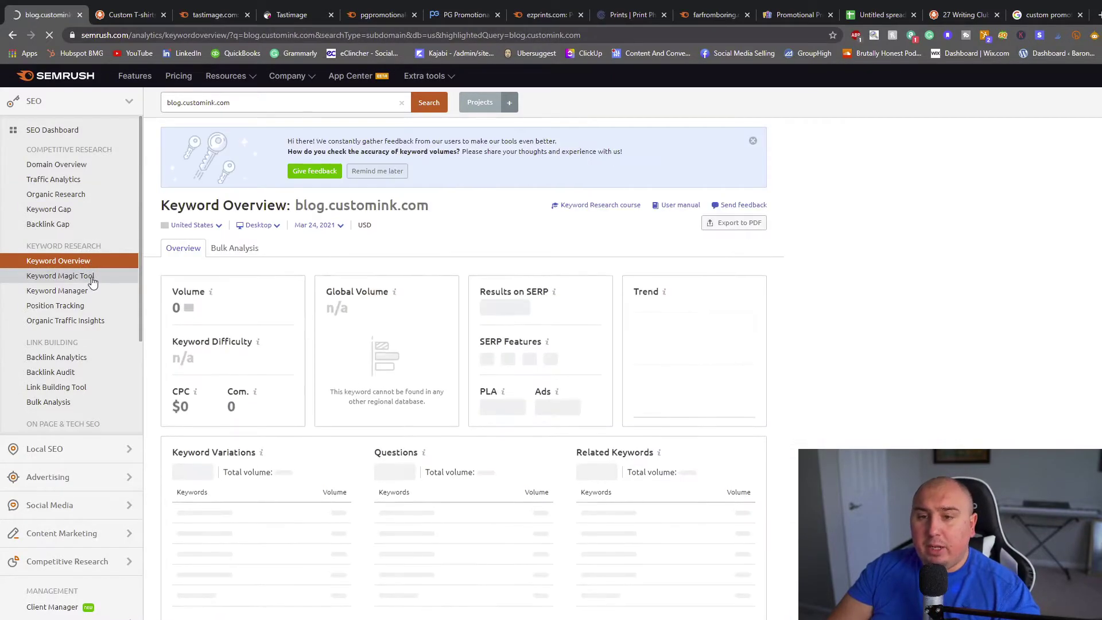
{"action": "left_click", "coordinate": [105, 276]}
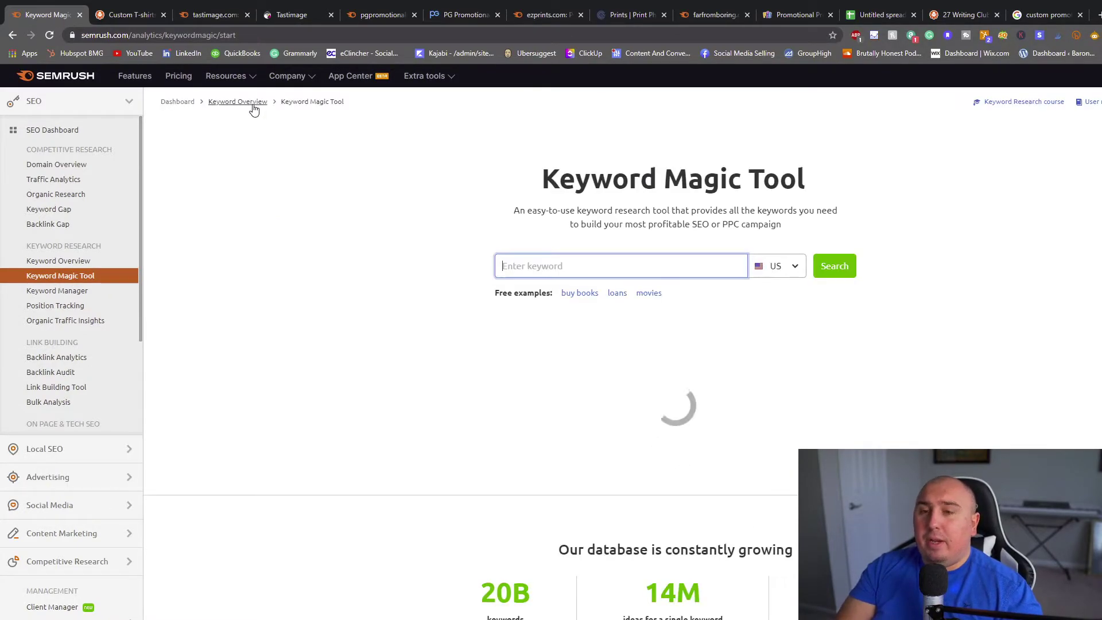
Step: Search the Keyword Magic Tool for "promotional products"
{"action": "type", "text": "prom"}
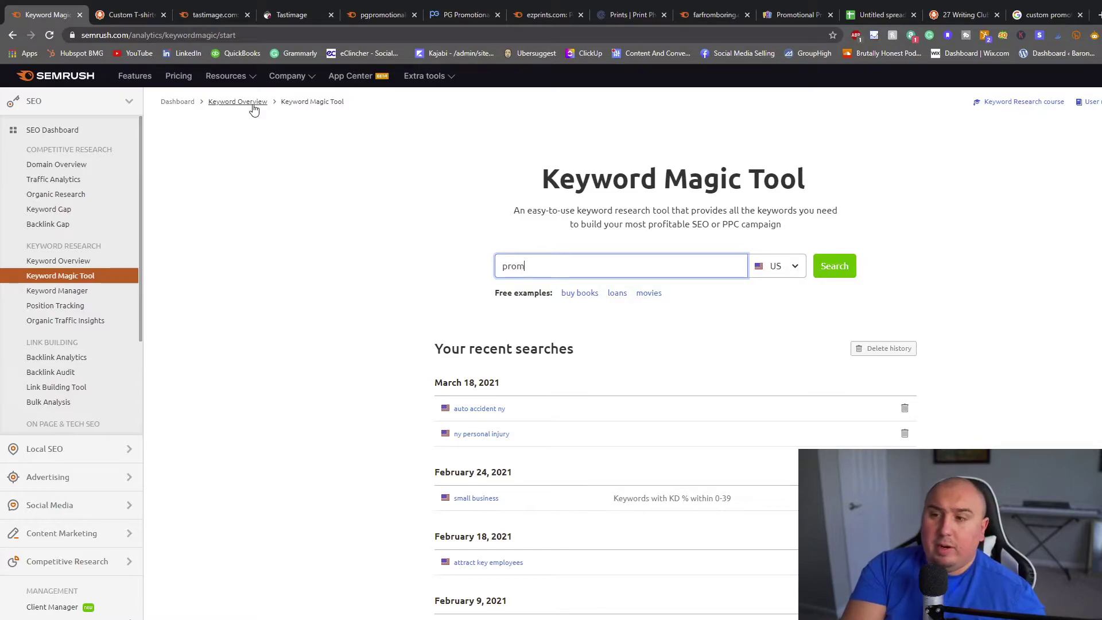
{"action": "type", "text": "otional products"}
{"action": "key", "text": "Return"}
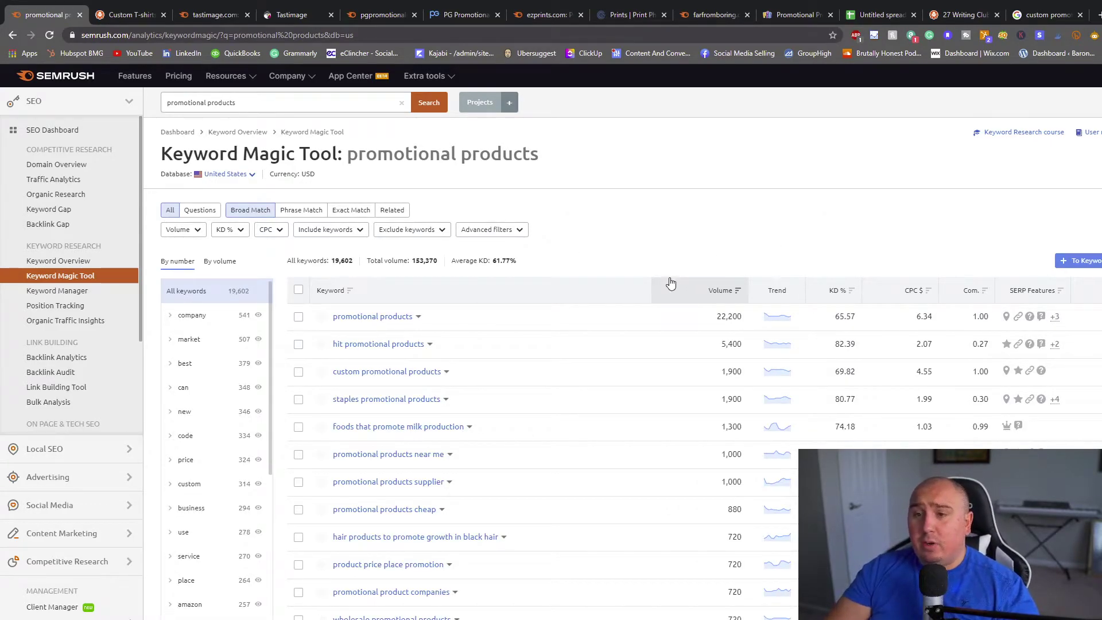
Step: Filter the keywords to the 0–39% Easy difficulty range and look through the remaining keyword list
{"action": "left_click", "coordinate": [234, 230]}
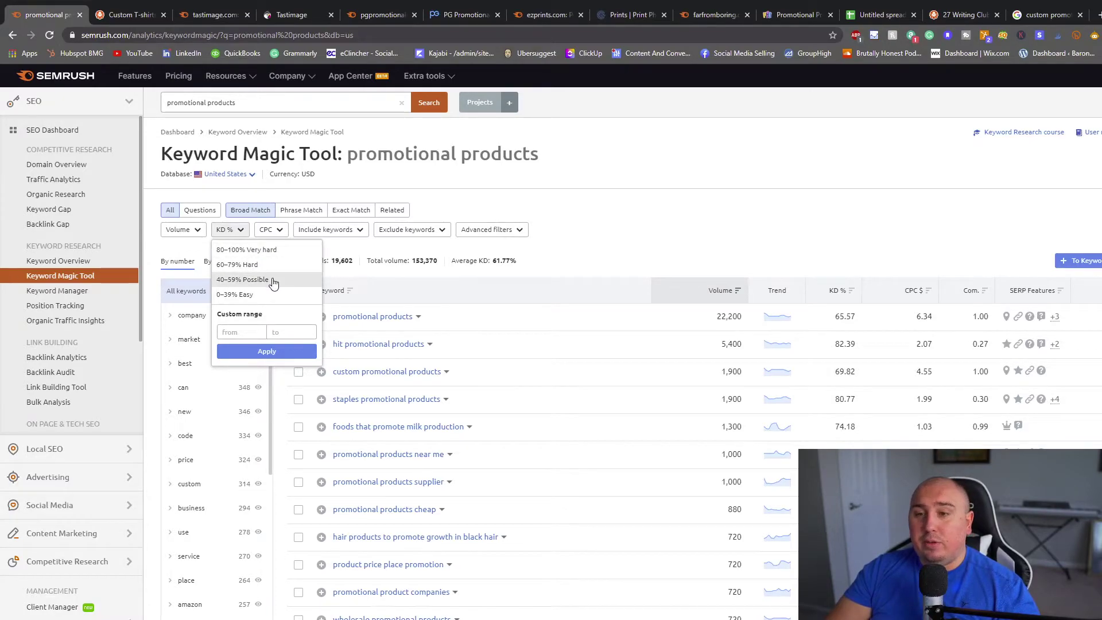
{"action": "left_click", "coordinate": [277, 296]}
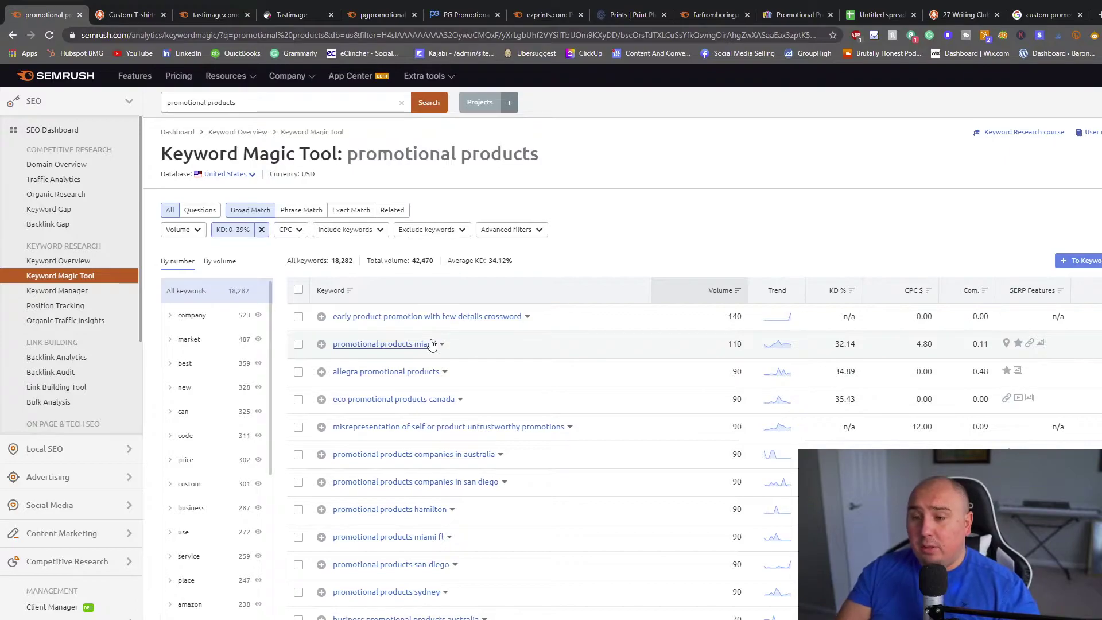
{"action": "scroll", "coordinate": [556, 502], "scroll_direction": "down", "scroll_amount": 2}
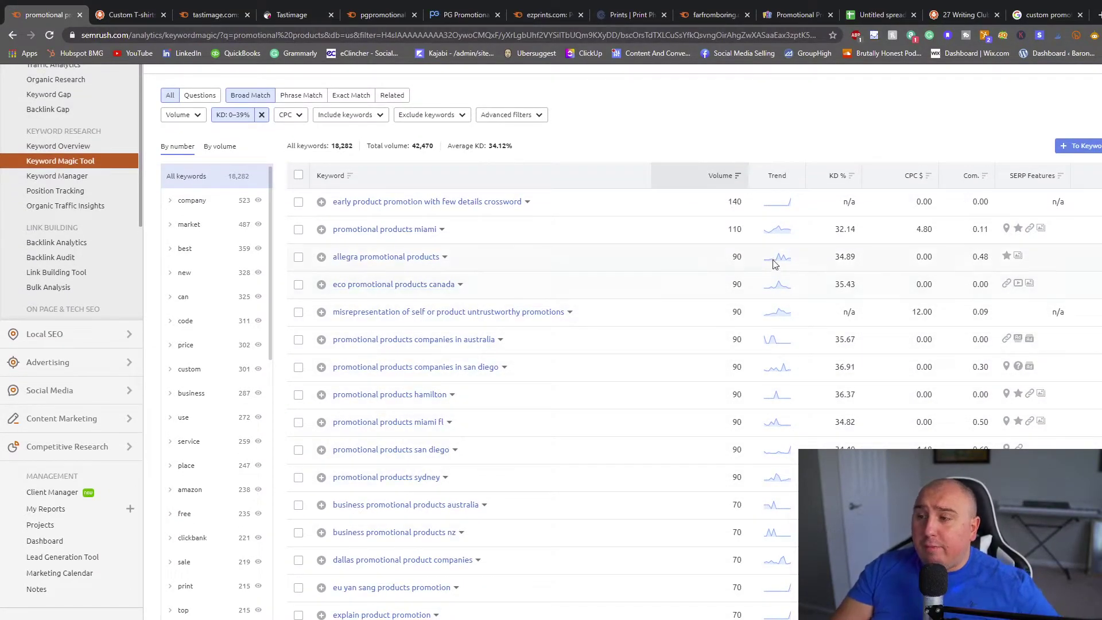
{"action": "scroll", "coordinate": [753, 267], "scroll_direction": "up", "scroll_amount": 1}
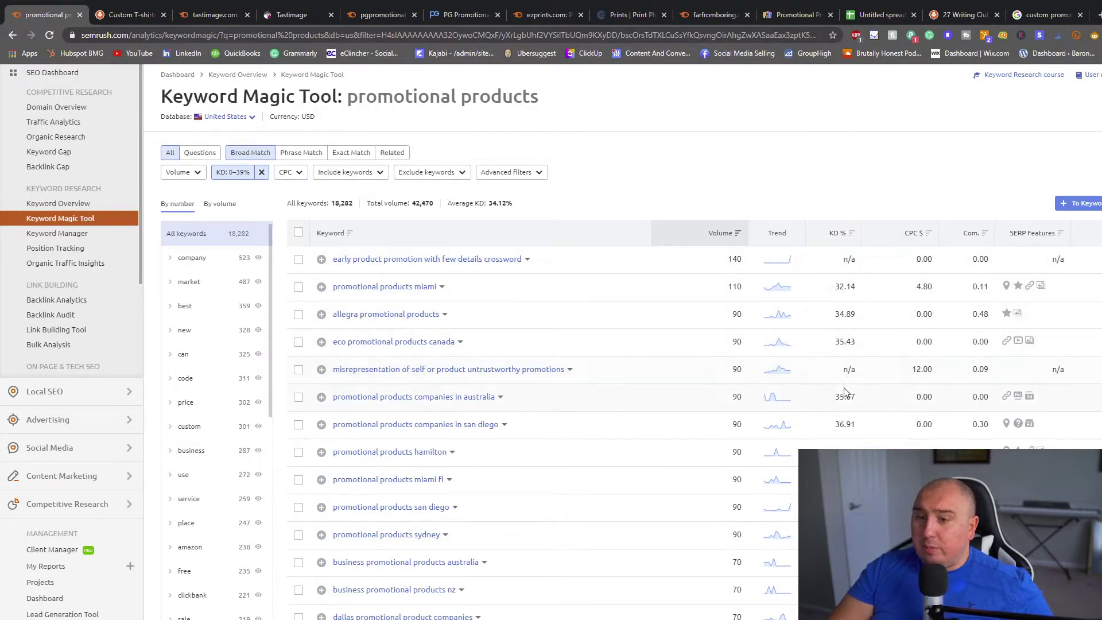
{"action": "scroll", "coordinate": [827, 367], "scroll_direction": "down", "scroll_amount": 1}
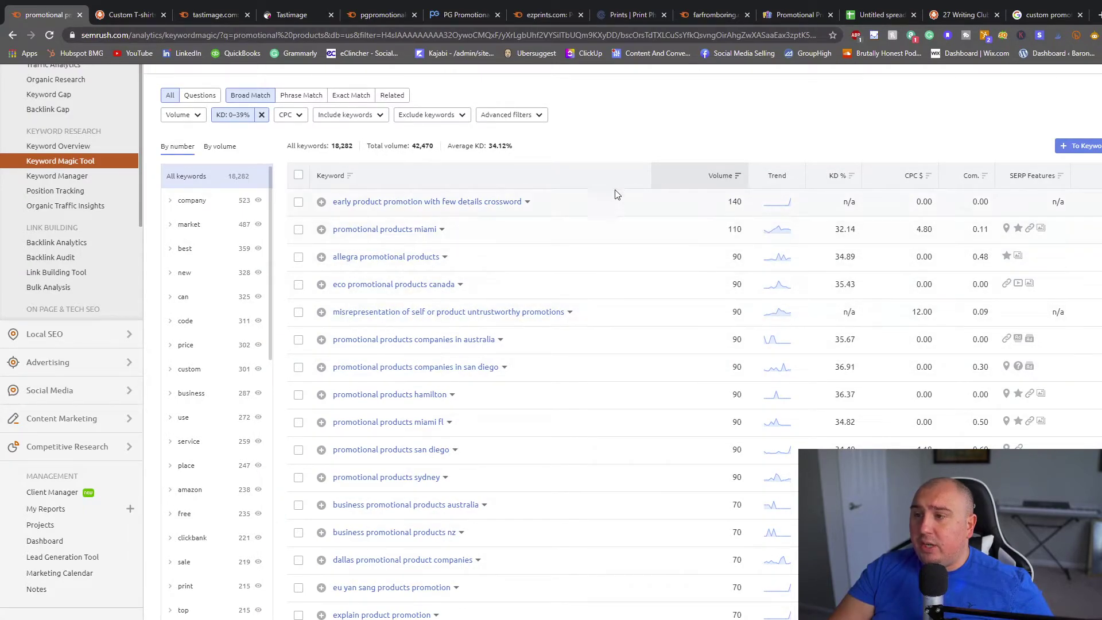
{"action": "scroll", "coordinate": [420, 273], "scroll_direction": "up", "scroll_amount": 2}
Step: Limit the keywords to a volume of 101–1,000 and set the difficulty filter to 40–59% Possible
{"action": "left_click", "coordinate": [182, 230]}
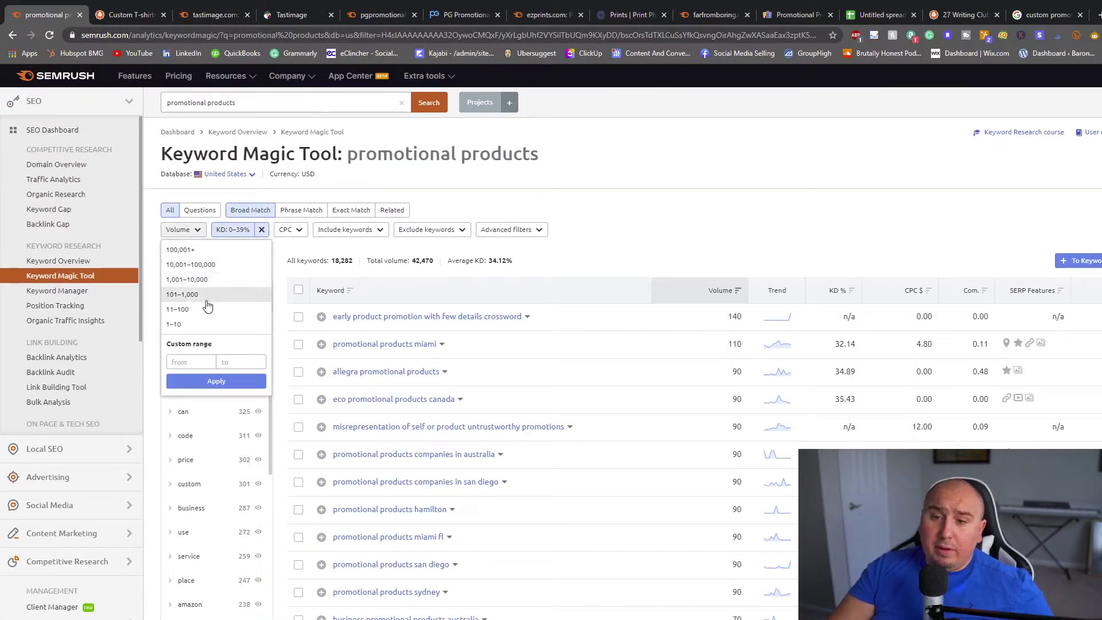
{"action": "left_click", "coordinate": [225, 380]}
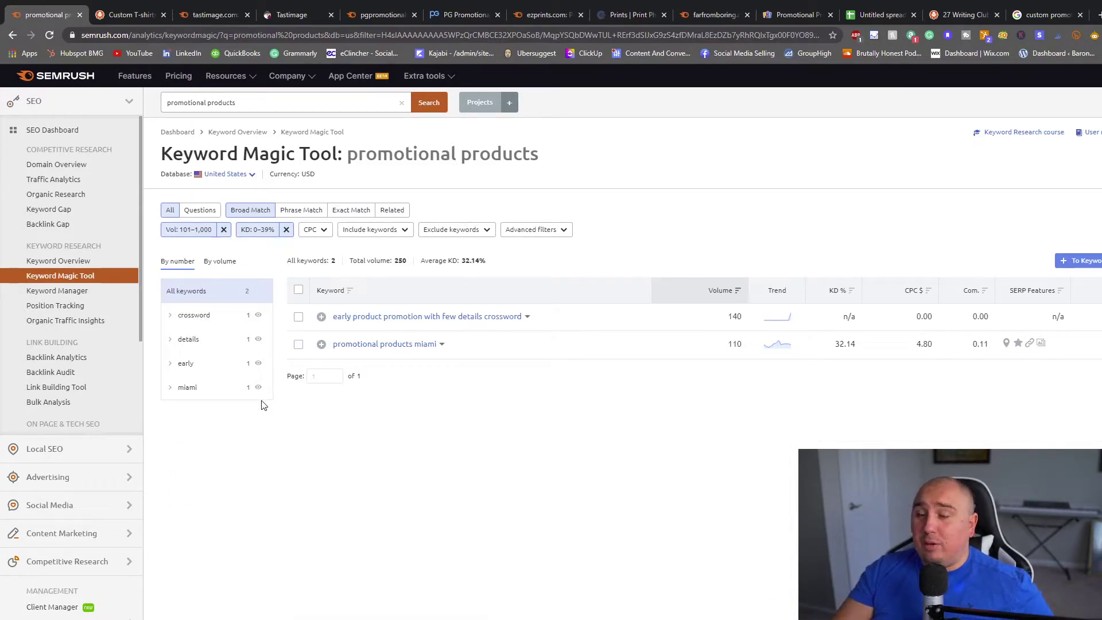
{"action": "left_click", "coordinate": [243, 236]}
{"action": "left_click", "coordinate": [257, 279]}
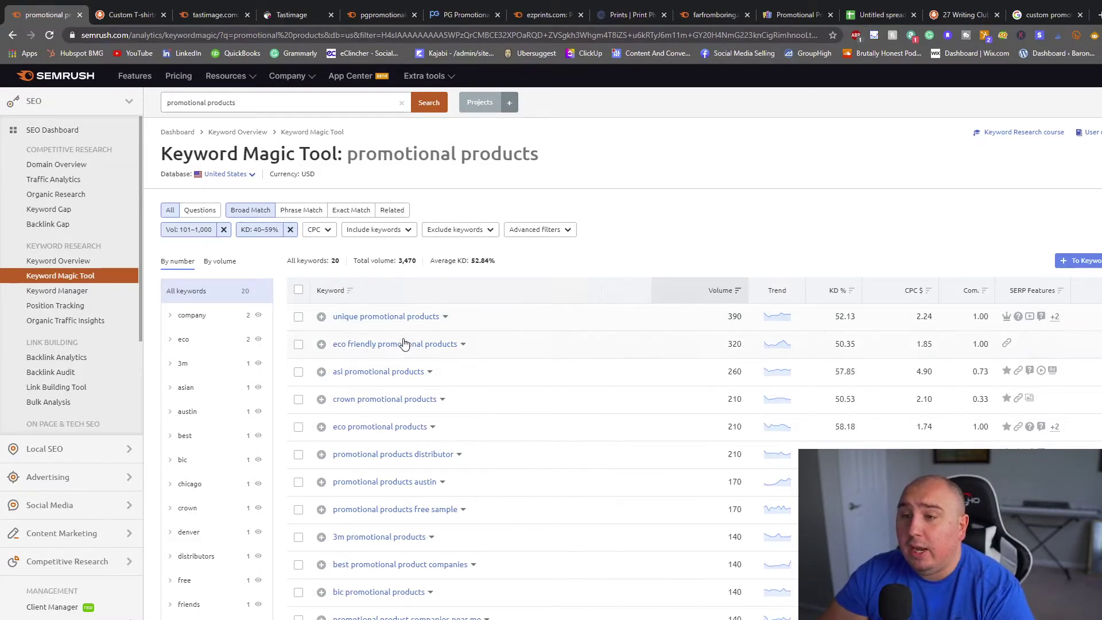
Step: Open the keyword overview for "unique promotional products" and the organic research for its top-ranked Pinnacle Promotions URL
{"action": "left_click", "coordinate": [411, 318]}
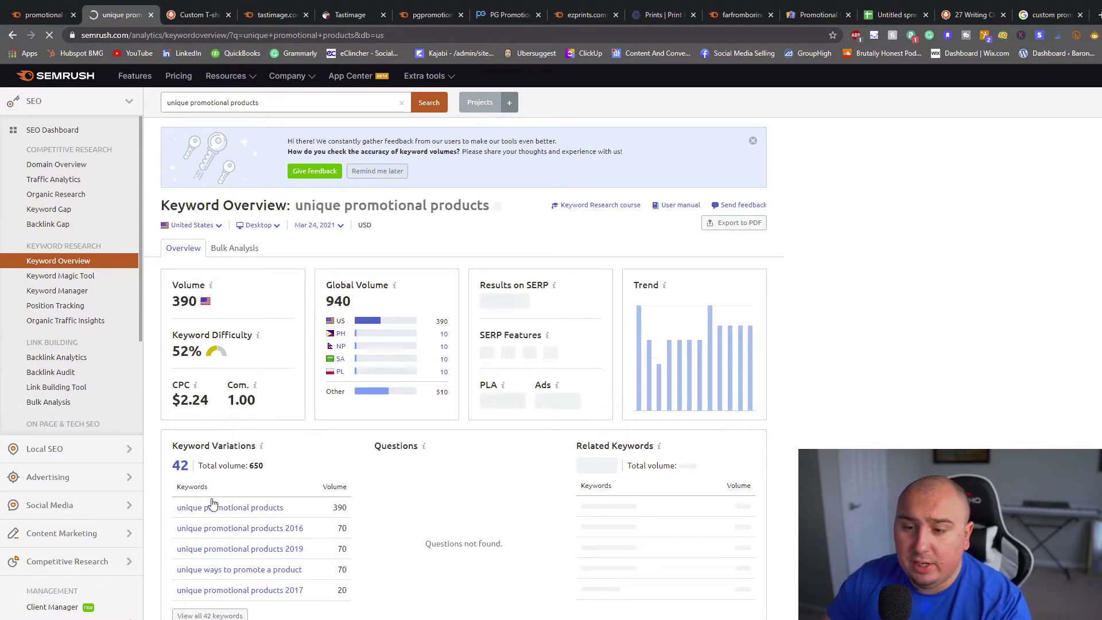
{"action": "scroll", "coordinate": [210, 499], "scroll_direction": "down", "scroll_amount": 3}
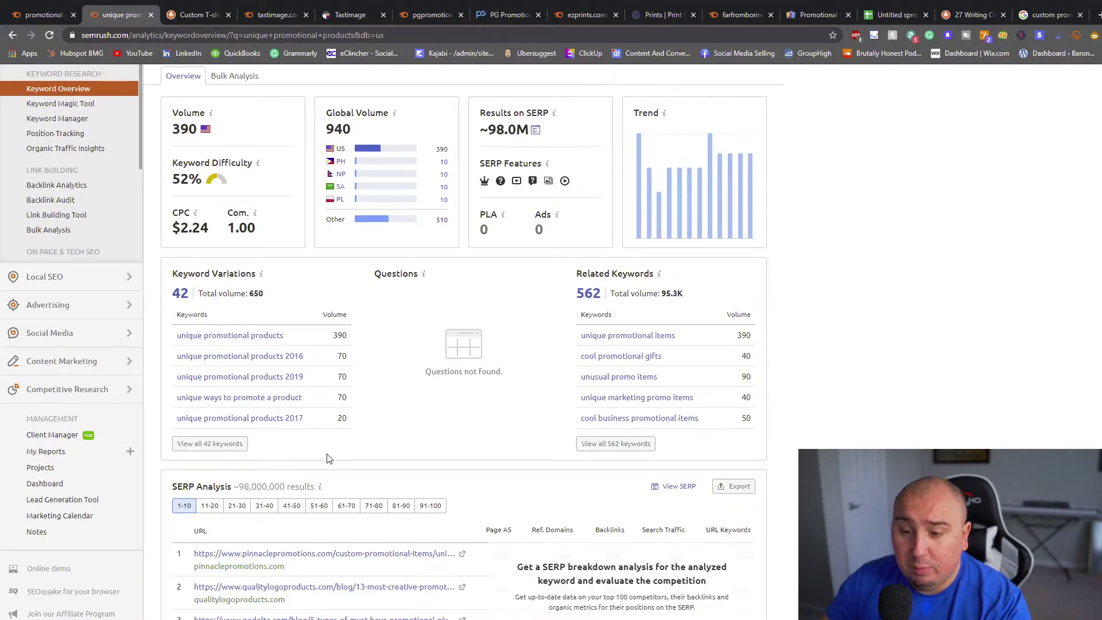
{"action": "left_click", "coordinate": [348, 554], "text": "ctrl"}
{"action": "left_click", "coordinate": [164, 13]}
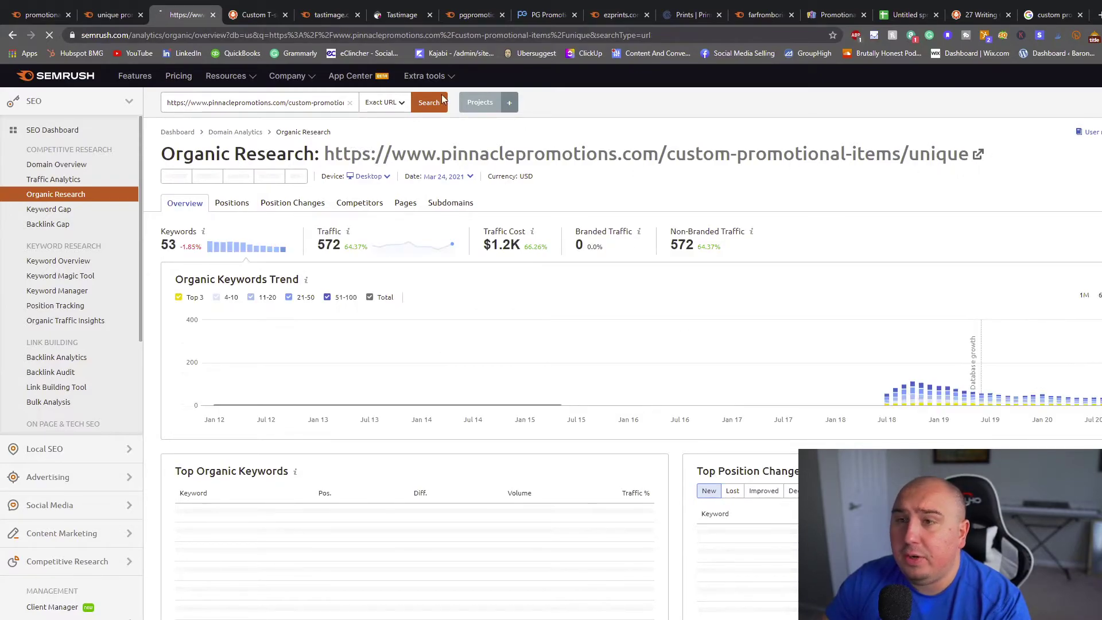
Step: Open the live Pinnacle Promotions page, look through its product listing, and return to its organic research report
{"action": "left_click", "coordinate": [979, 153]}
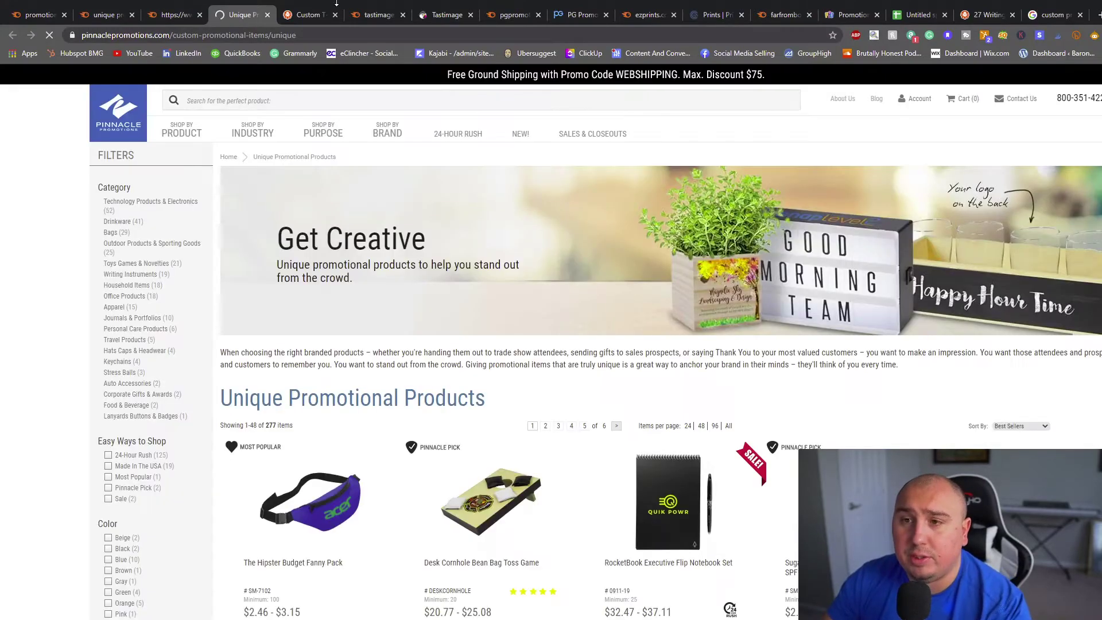
{"action": "scroll", "coordinate": [298, 253], "scroll_direction": "down", "scroll_amount": 3}
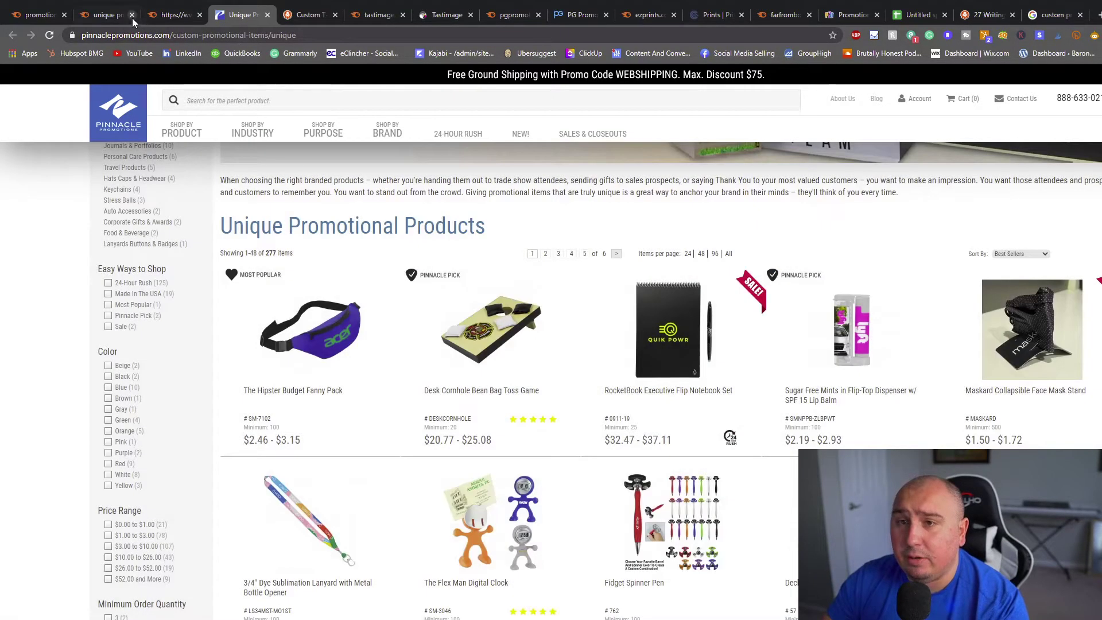
{"action": "left_click", "coordinate": [154, 19]}
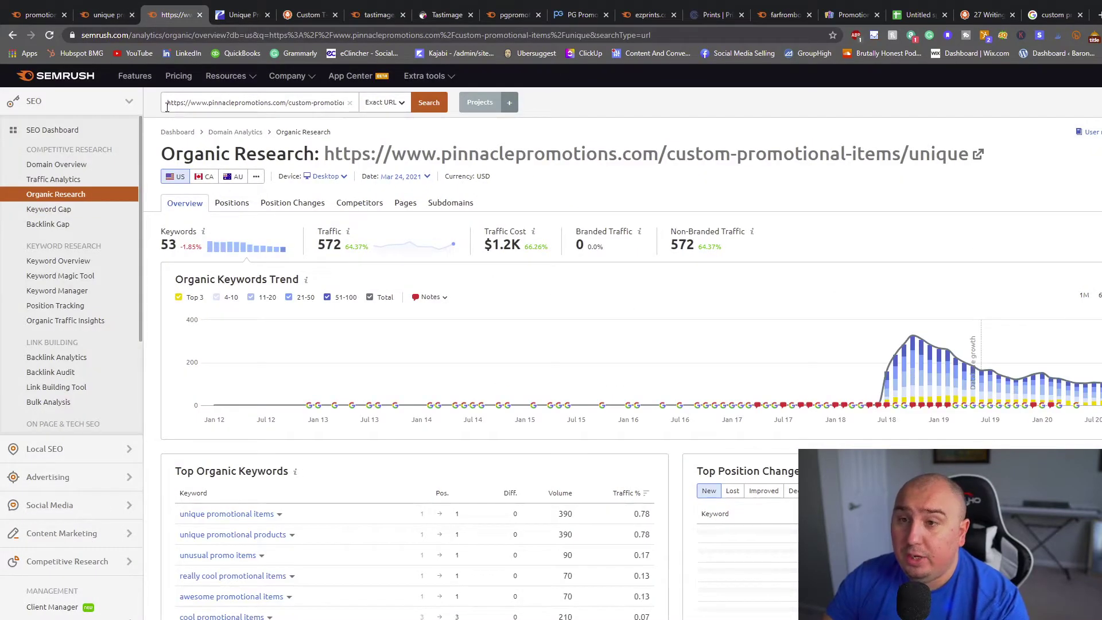
Step: Go back to the "unique promotional products" overview, check its Keyword Difficulty, and open the second-ranked Quality Logo Products article
{"action": "left_click", "coordinate": [106, 20]}
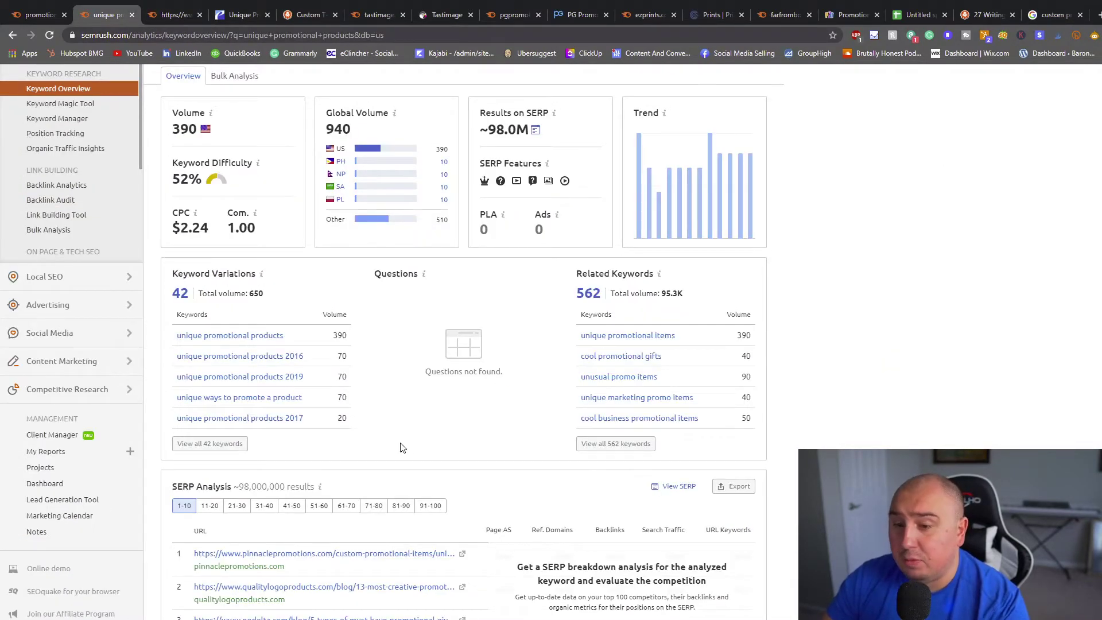
{"action": "scroll", "coordinate": [400, 289], "scroll_direction": "up", "scroll_amount": 3}
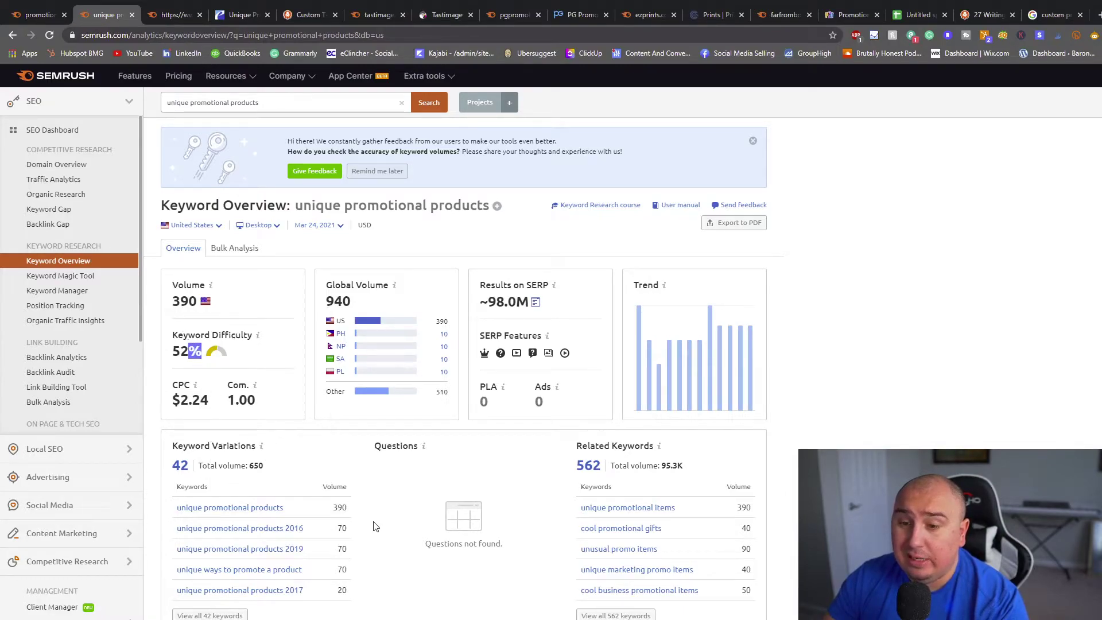
{"action": "scroll", "coordinate": [366, 522], "scroll_direction": "down", "scroll_amount": 3}
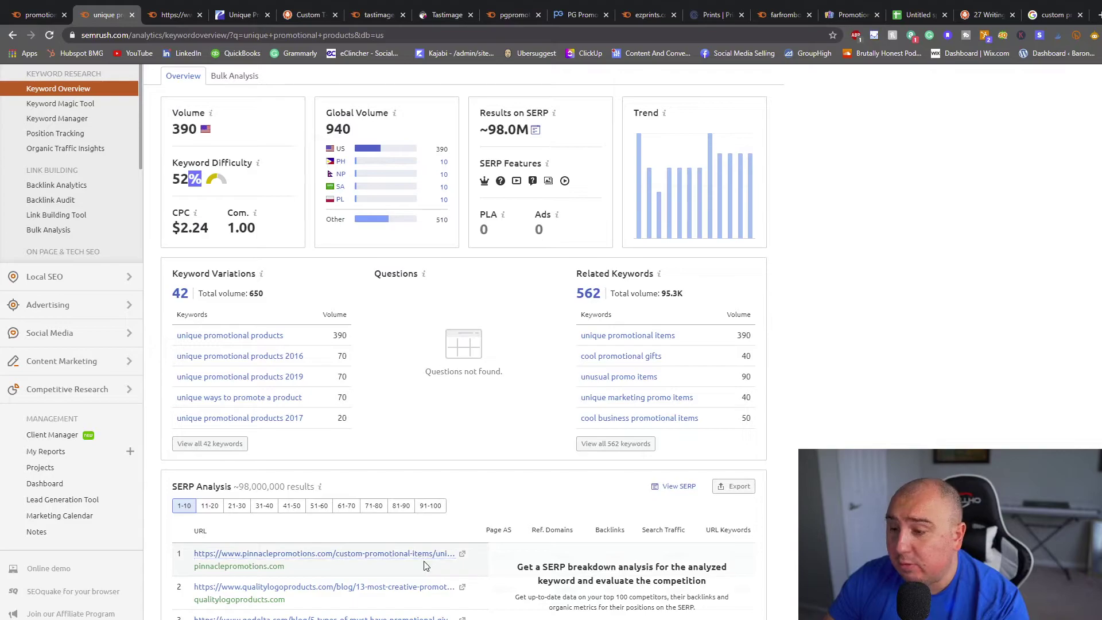
{"action": "scroll", "coordinate": [422, 562], "scroll_direction": "down", "scroll_amount": 3}
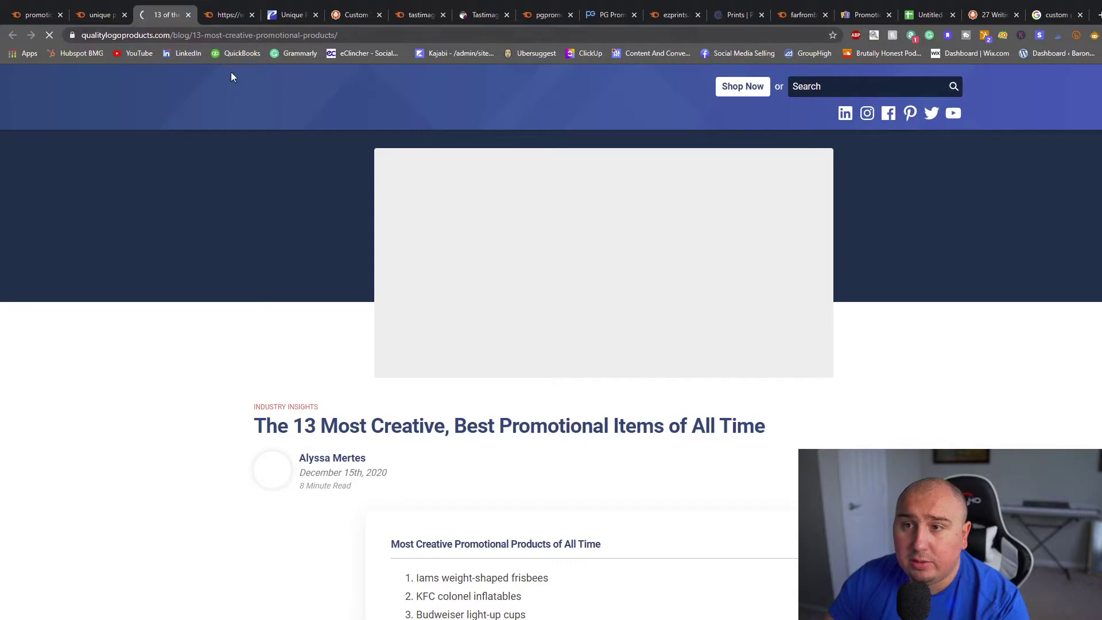
Step: Skim the article on the 13 most creative promotional items down to the section on the best items to give away
{"action": "scroll", "coordinate": [495, 233], "scroll_direction": "down", "scroll_amount": 8}
{"action": "scroll", "coordinate": [519, 264], "scroll_direction": "down", "scroll_amount": 20}
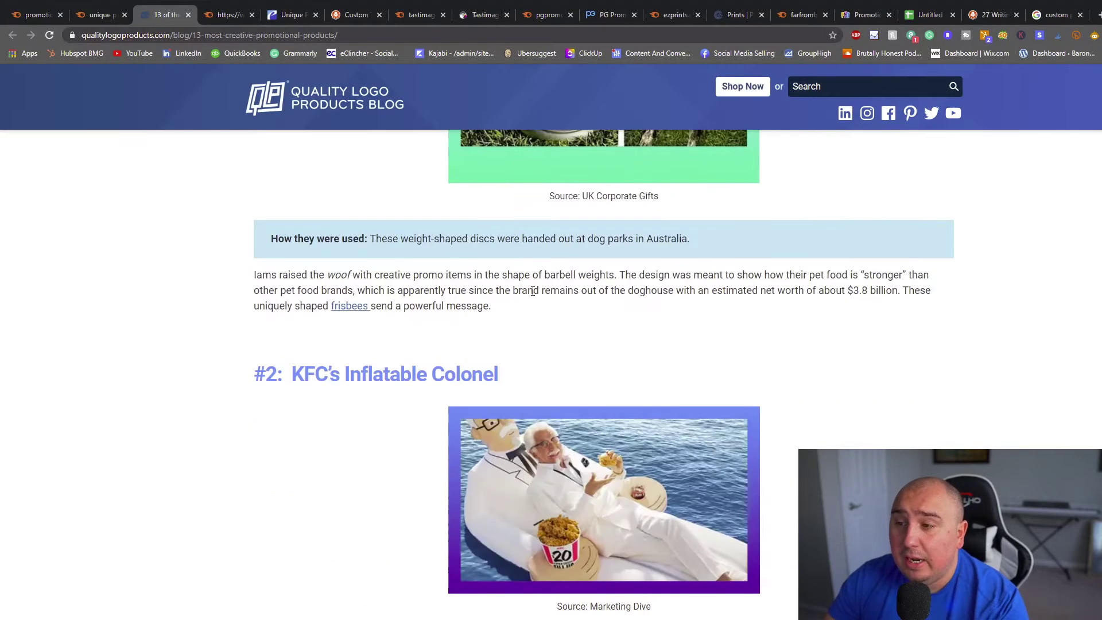
{"action": "scroll", "coordinate": [396, 227], "scroll_direction": "down", "scroll_amount": 6}
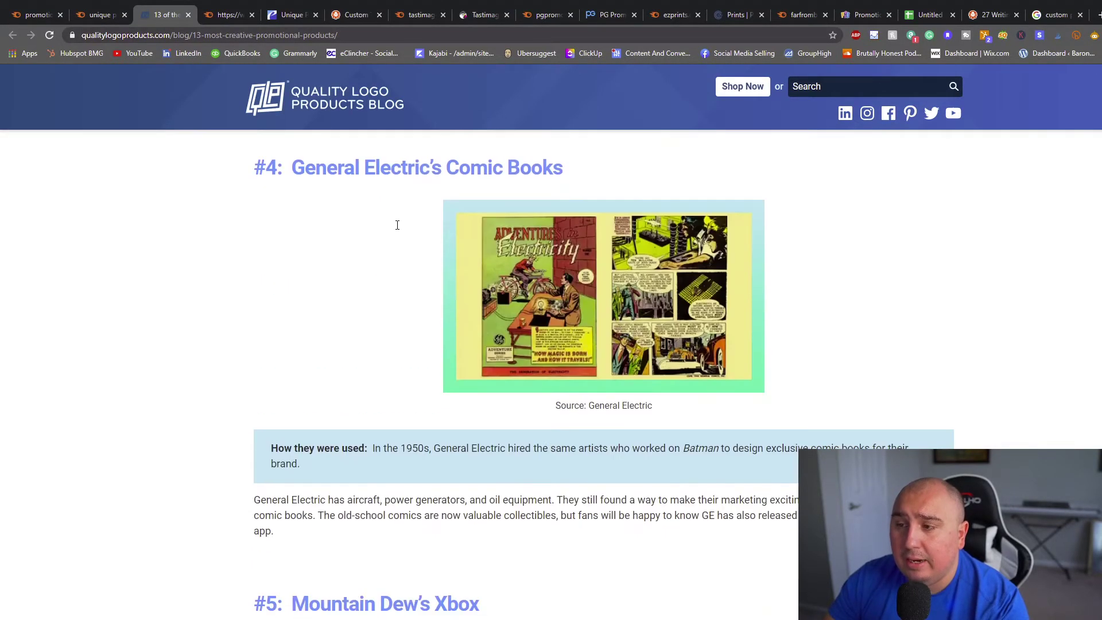
{"action": "scroll", "coordinate": [399, 232], "scroll_direction": "down", "scroll_amount": 7}
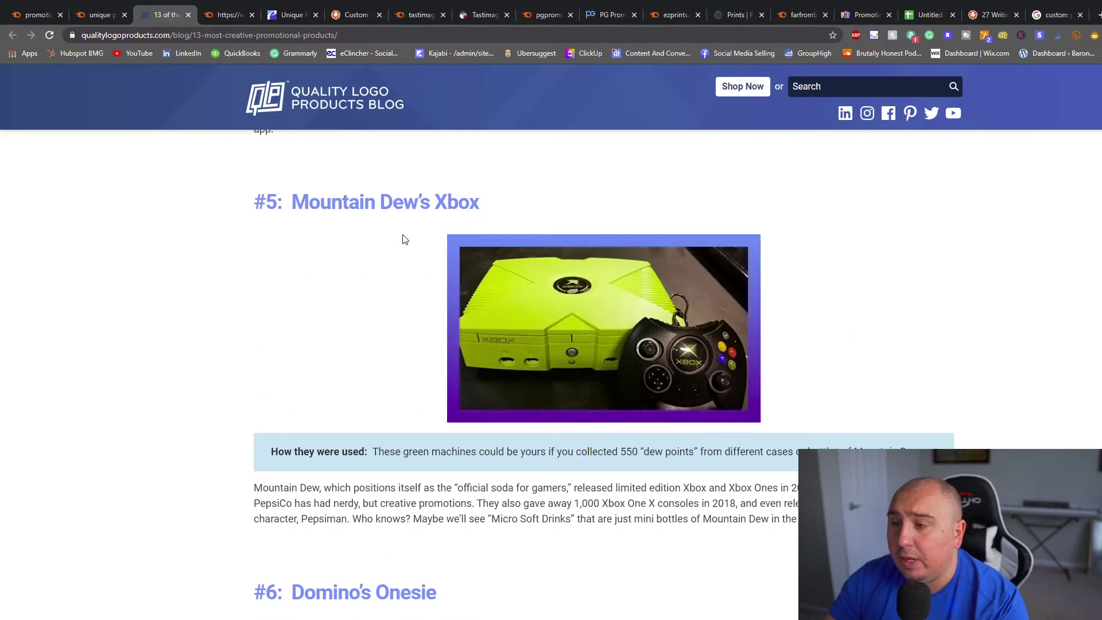
{"action": "scroll", "coordinate": [424, 253], "scroll_direction": "down", "scroll_amount": 5}
{"action": "scroll", "coordinate": [421, 256], "scroll_direction": "down", "scroll_amount": 10}
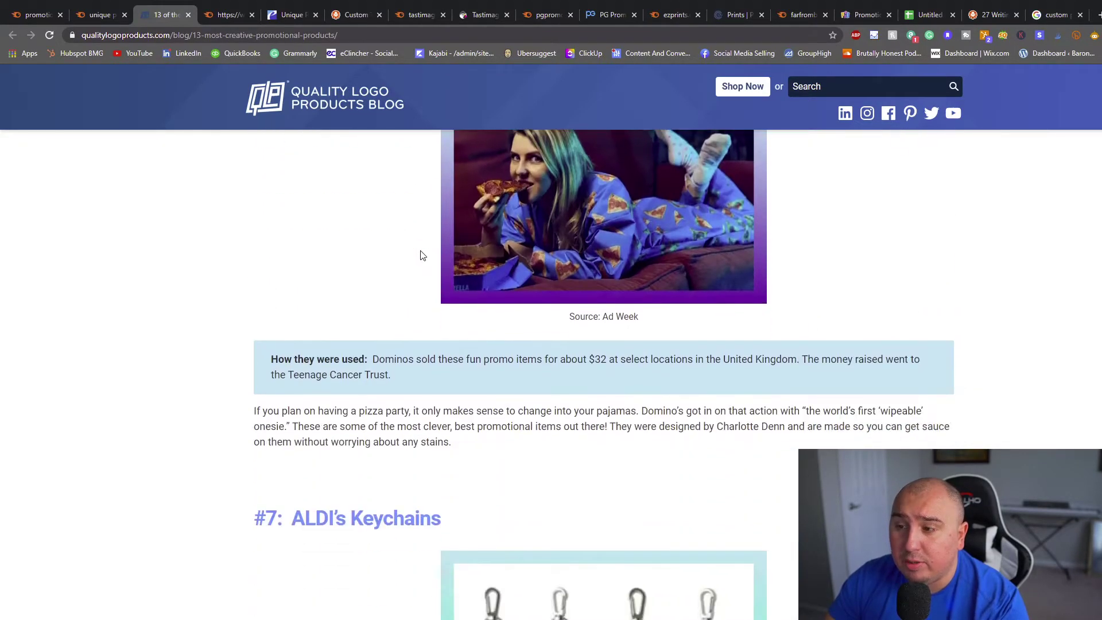
{"action": "scroll", "coordinate": [422, 256], "scroll_direction": "up", "scroll_amount": 3}
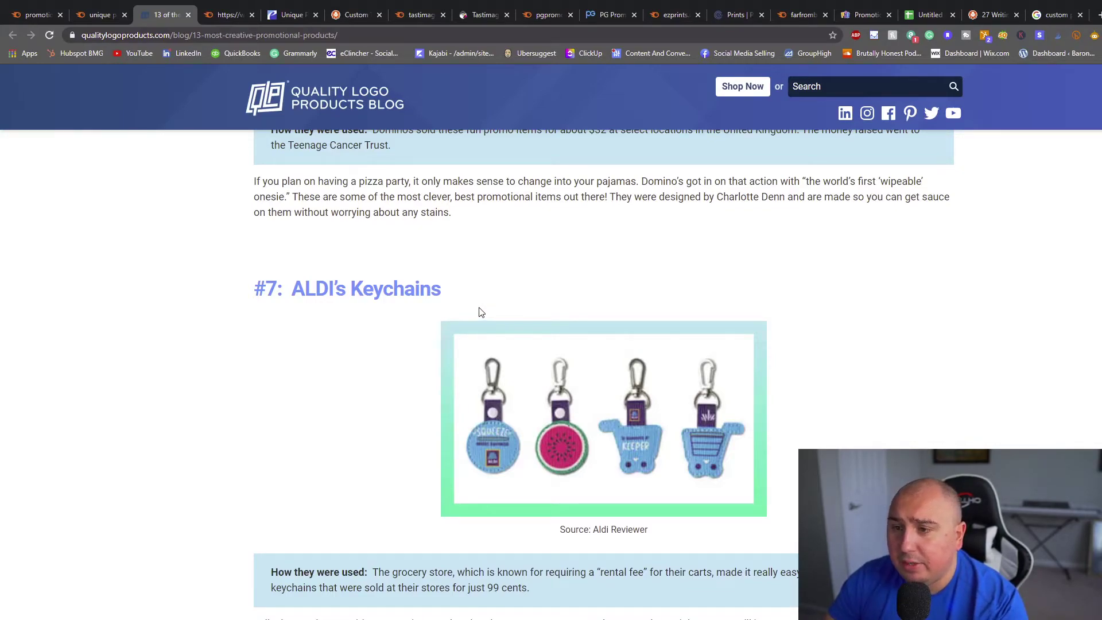
{"action": "scroll", "coordinate": [481, 311], "scroll_direction": "down", "scroll_amount": 8}
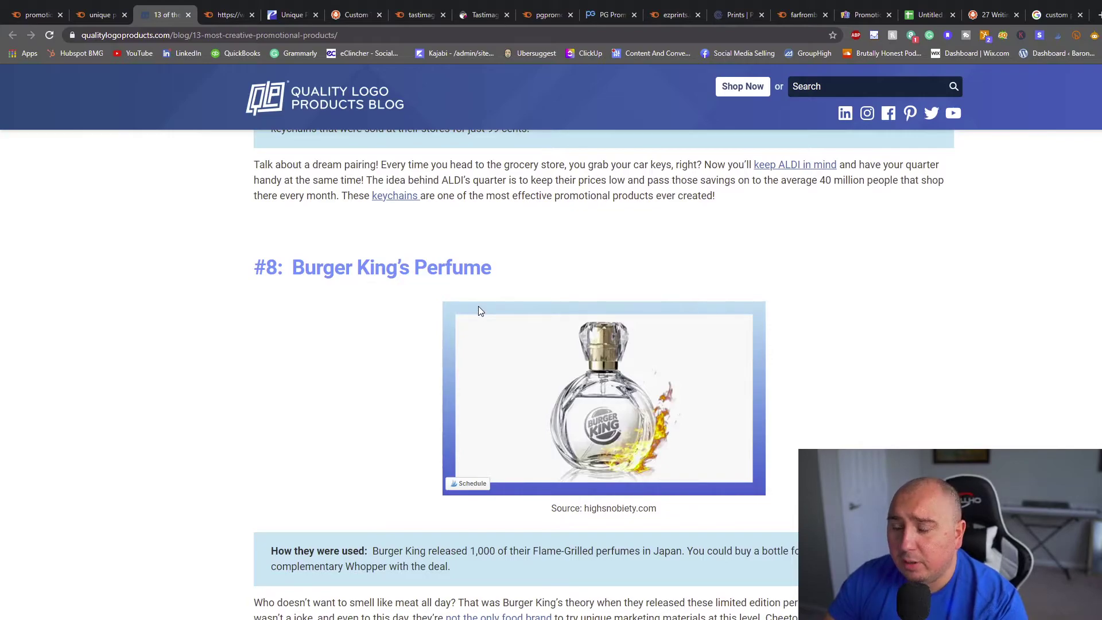
{"action": "left_click_drag", "start_coordinate": [294, 267], "coordinate": [467, 269]}
{"action": "left_click", "coordinate": [534, 280]}
{"action": "scroll", "coordinate": [539, 305], "scroll_direction": "down", "scroll_amount": 10}
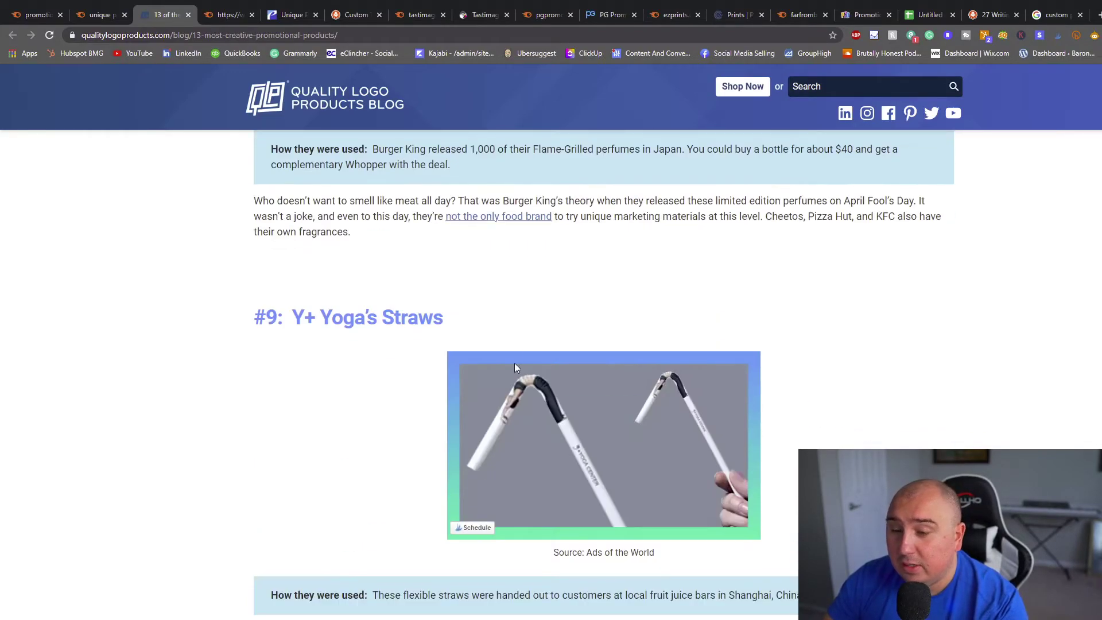
{"action": "scroll", "coordinate": [425, 434], "scroll_direction": "down", "scroll_amount": 15}
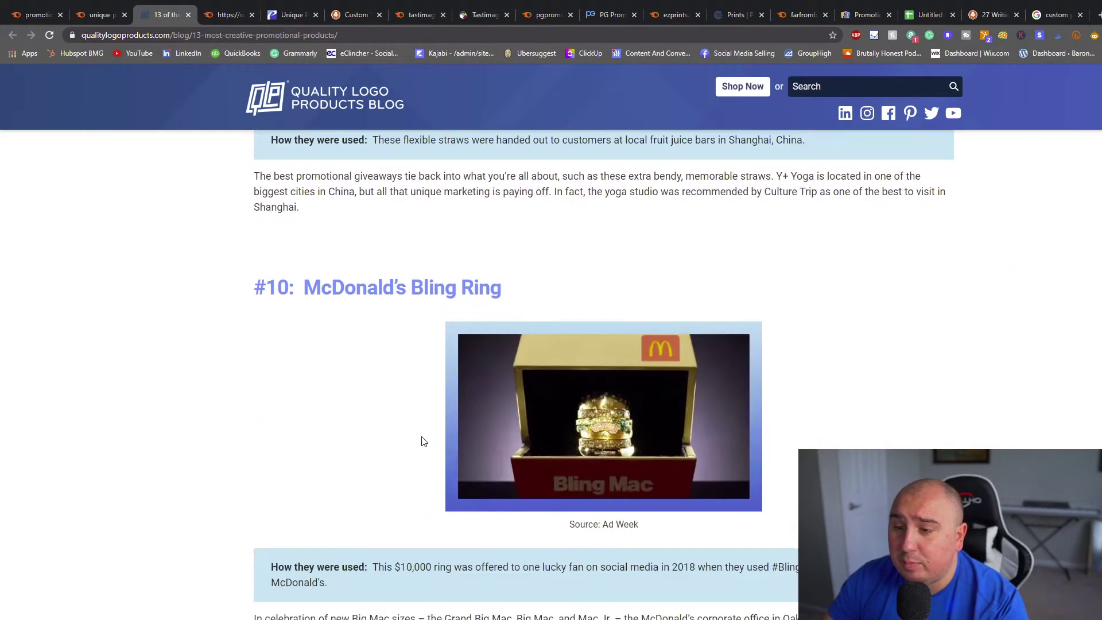
{"action": "scroll", "coordinate": [422, 440], "scroll_direction": "down", "scroll_amount": 20}
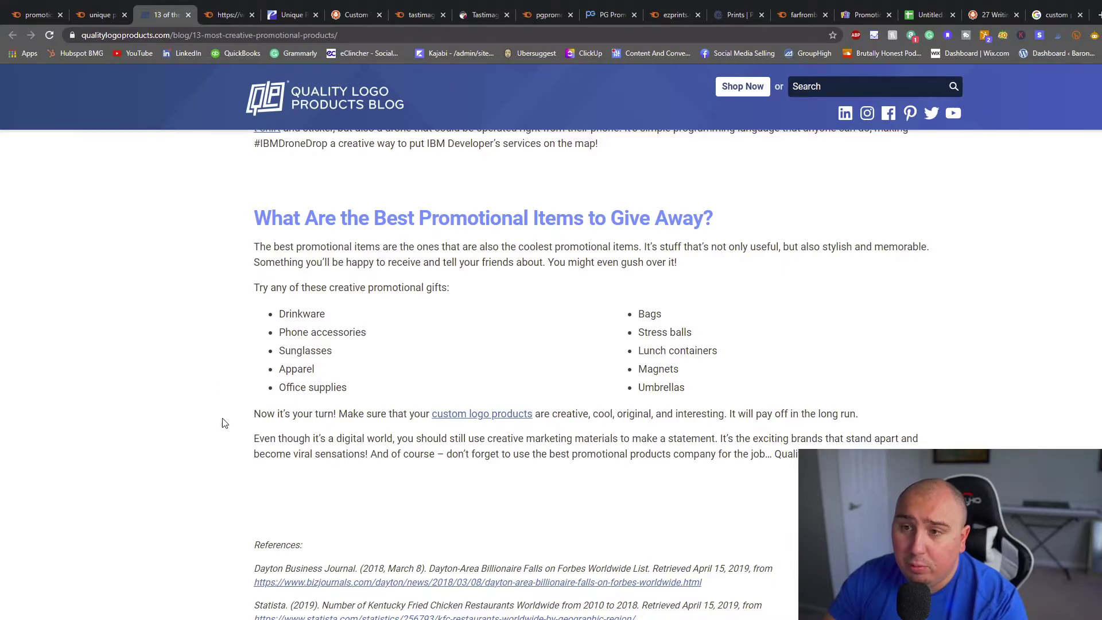
Step: Go back up through the article to the General Electric and Mountain Dew entries
{"action": "scroll", "coordinate": [225, 423], "scroll_direction": "up", "scroll_amount": 12}
{"action": "scroll", "coordinate": [209, 291], "scroll_direction": "up", "scroll_amount": 15}
{"action": "scroll", "coordinate": [222, 302], "scroll_direction": "up", "scroll_amount": 20}
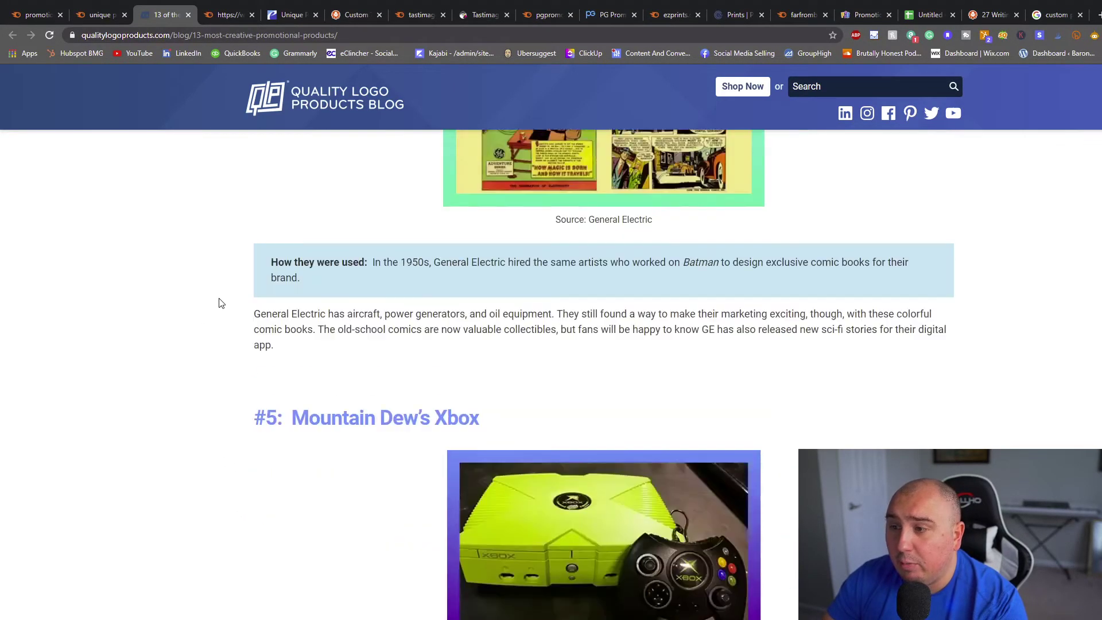
Step: Review the Quality Logo Products article's list of the 13 most creative promotional products, its introduction, and its first entry
{"action": "scroll", "coordinate": [162, 585], "scroll_direction": "up", "scroll_amount": 8}
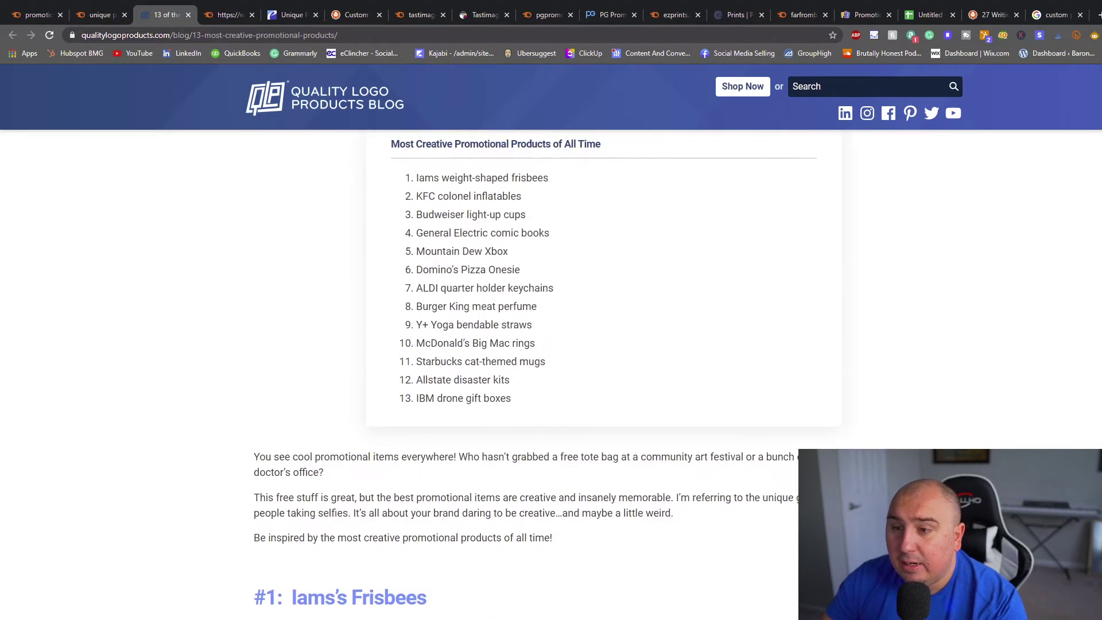
{"action": "scroll", "coordinate": [460, 526], "scroll_direction": "down", "scroll_amount": 2}
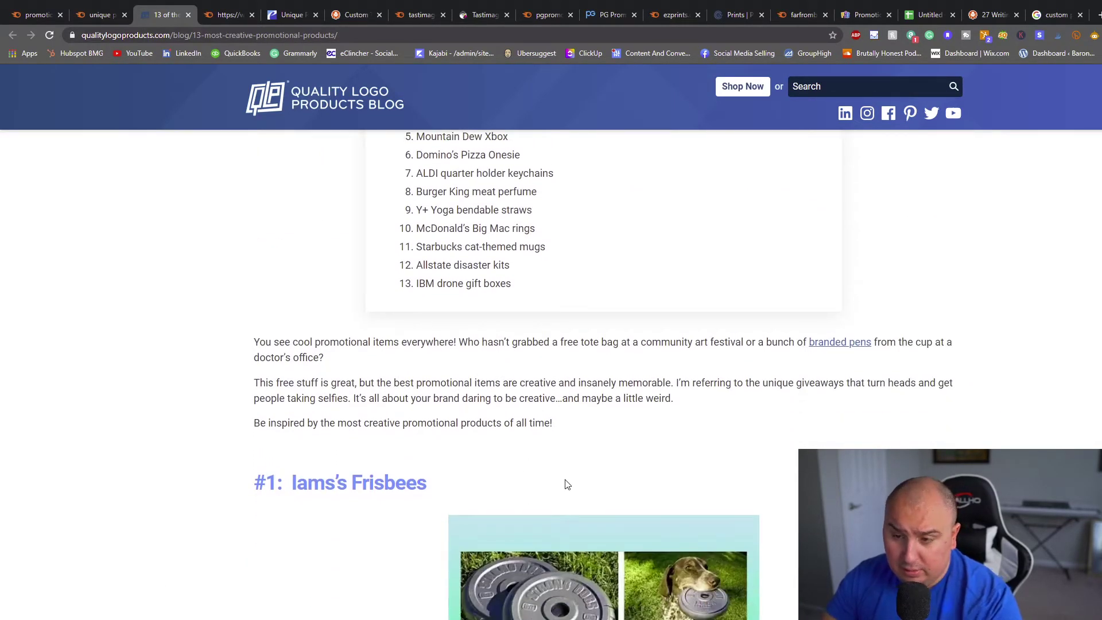
{"action": "scroll", "coordinate": [569, 467], "scroll_direction": "down", "scroll_amount": 2}
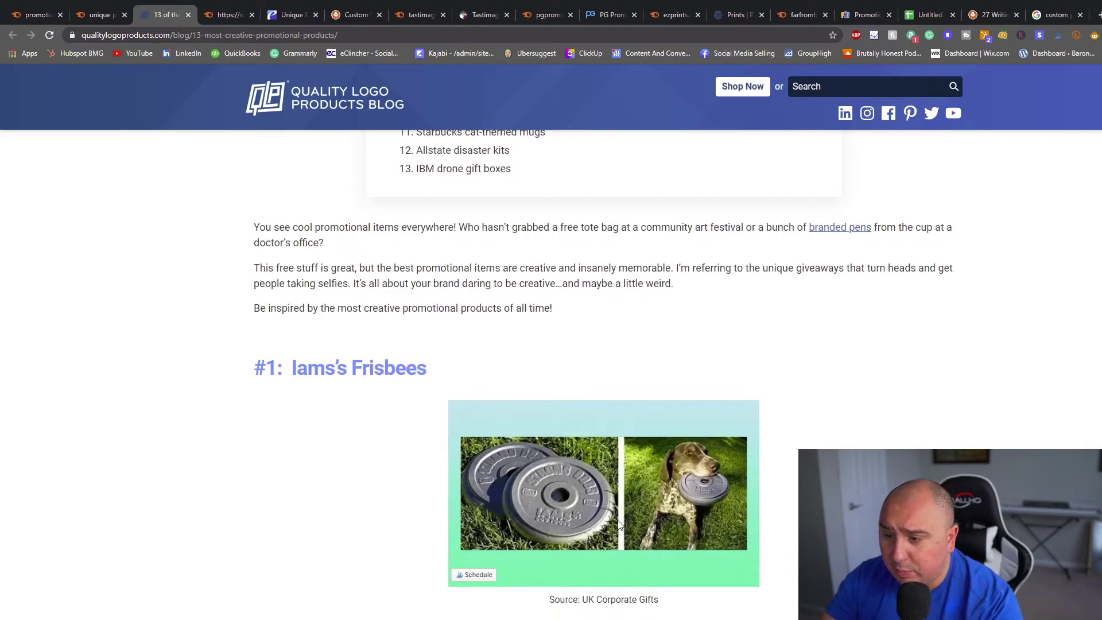
{"action": "scroll", "coordinate": [460, 501], "scroll_direction": "up", "scroll_amount": 11}
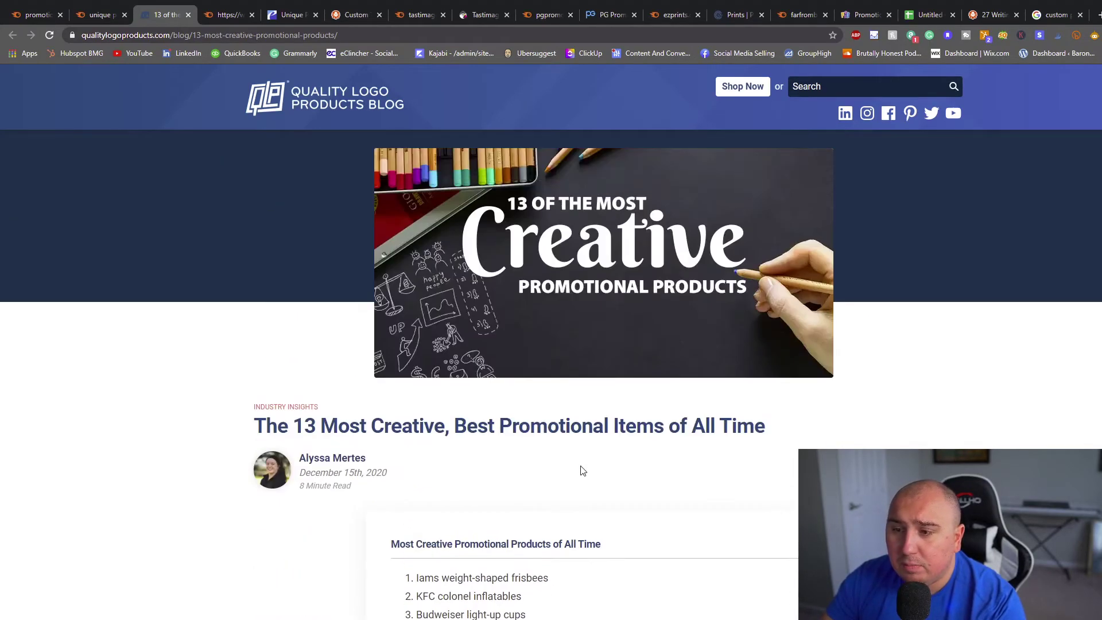
{"action": "left_click_drag", "start_coordinate": [429, 539], "coordinate": [628, 566]}
{"action": "left_click", "coordinate": [632, 568]}
{"action": "scroll", "coordinate": [632, 567], "scroll_direction": "down", "scroll_amount": 3}
{"action": "scroll", "coordinate": [517, 574], "scroll_direction": "down", "scroll_amount": 3}
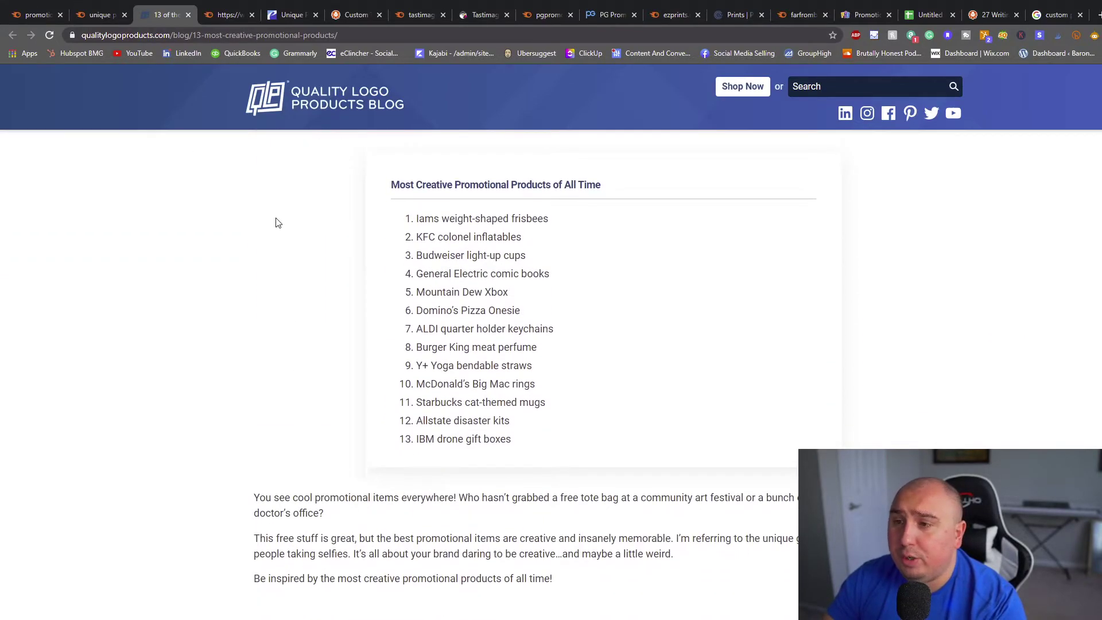
{"action": "scroll", "coordinate": [283, 228], "scroll_direction": "up", "scroll_amount": 4}
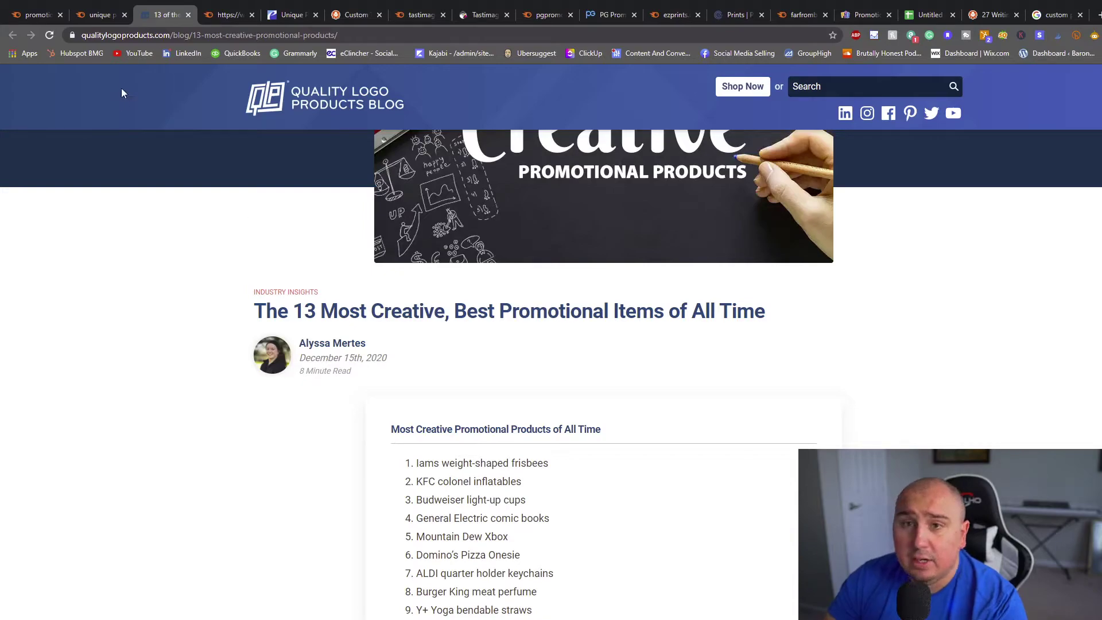
Step: Return to the Keyword Magic Tool results for "promotional products" and look through the filtered keyword list
{"action": "left_click", "coordinate": [23, 8]}
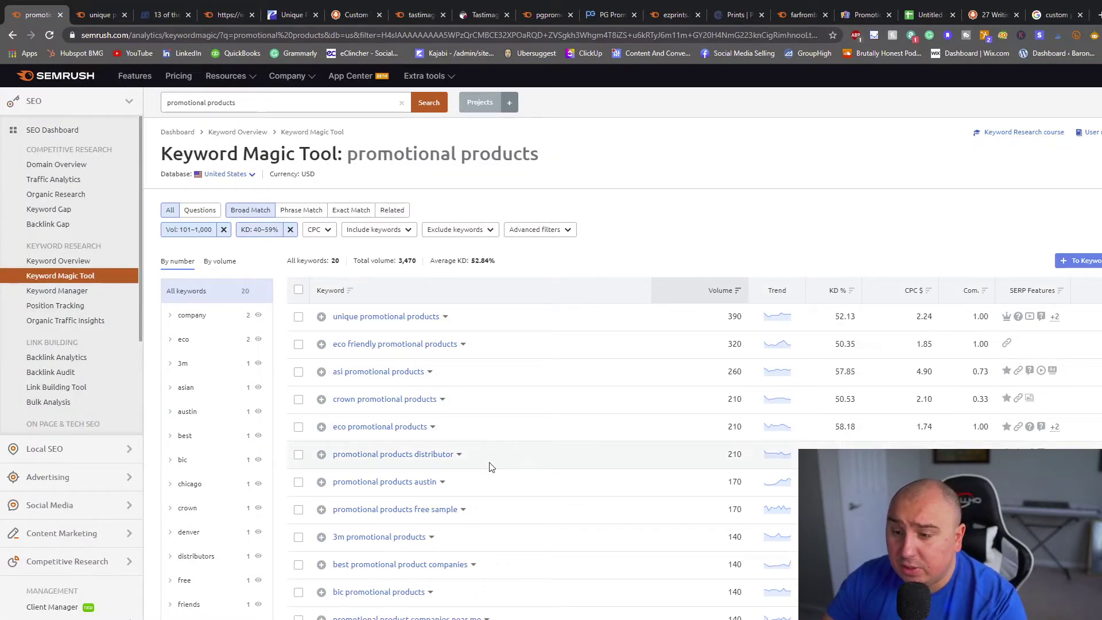
{"action": "scroll", "coordinate": [488, 462], "scroll_direction": "down", "scroll_amount": 1}
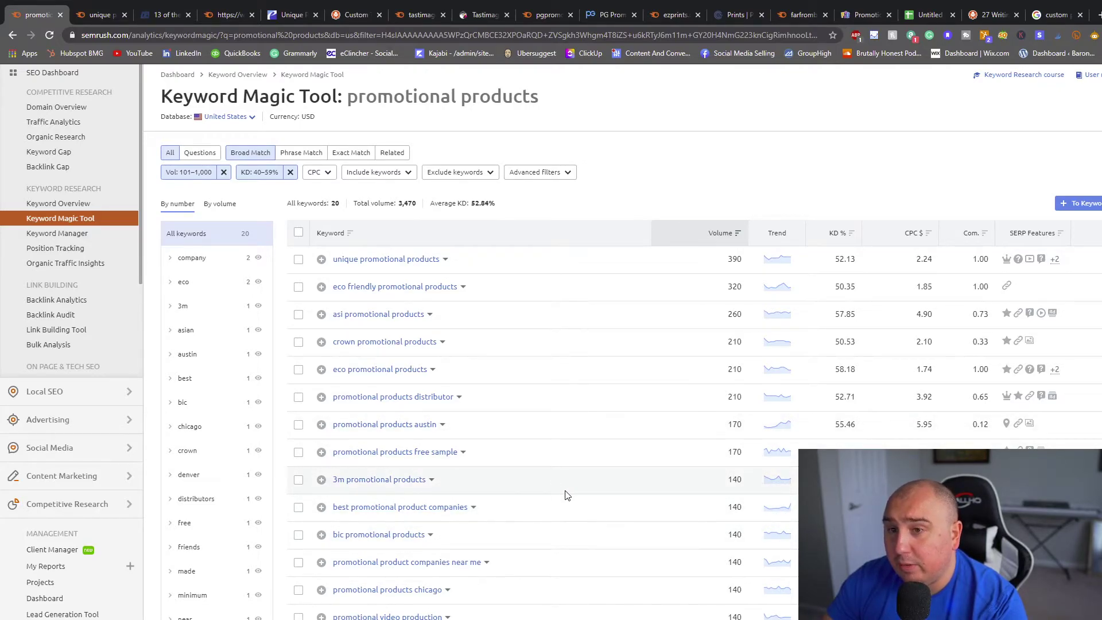
{"action": "scroll", "coordinate": [562, 494], "scroll_direction": "down", "scroll_amount": 2}
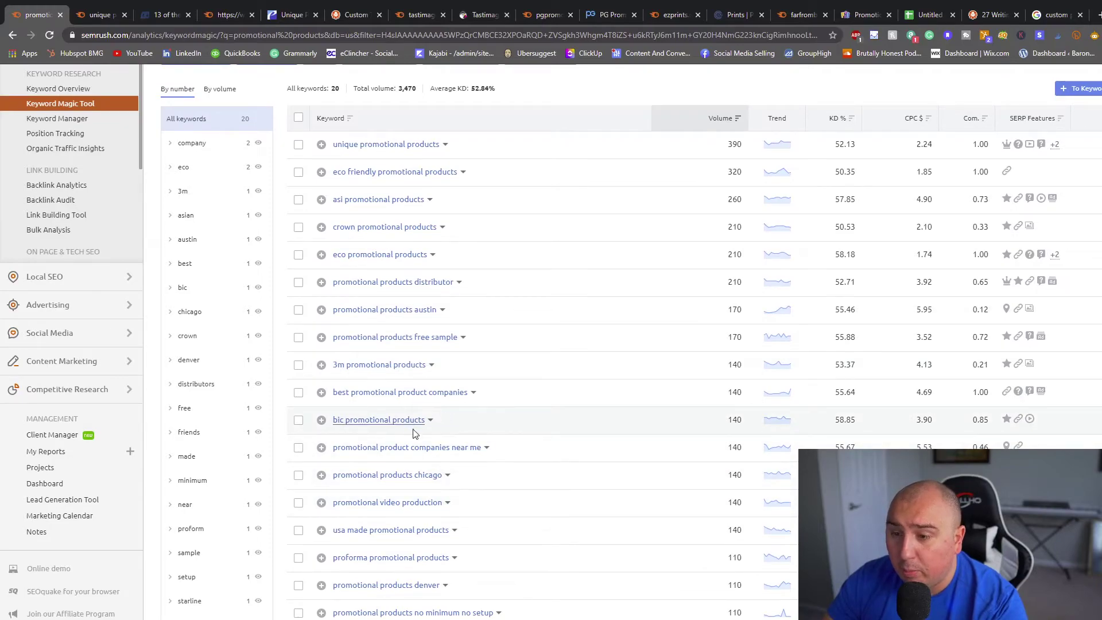
{"action": "scroll", "coordinate": [418, 511], "scroll_direction": "down", "scroll_amount": 1}
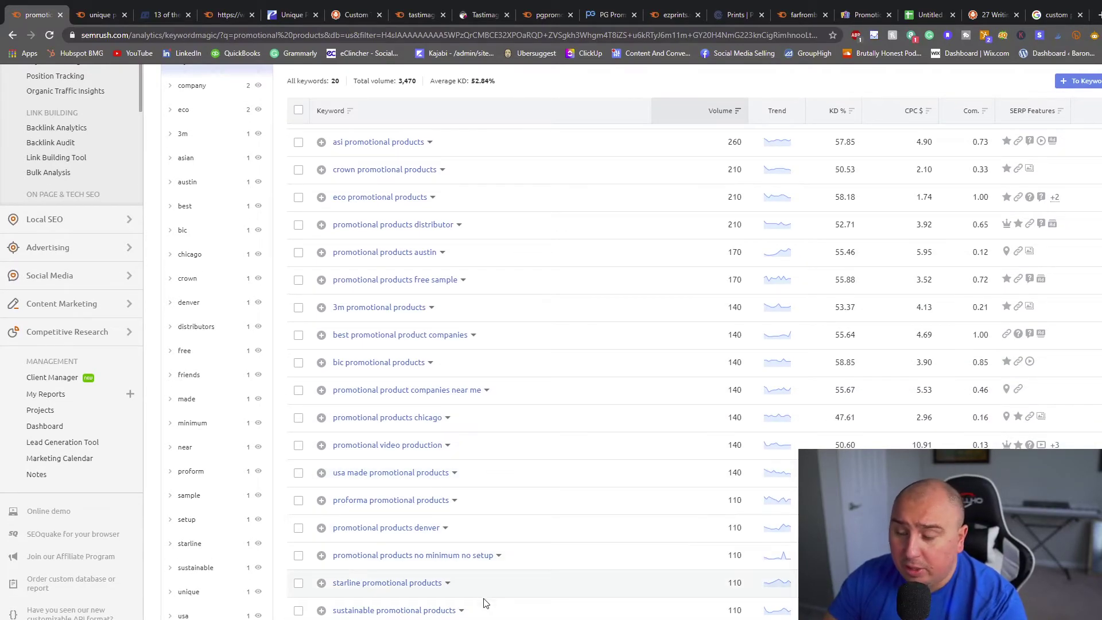
{"action": "scroll", "coordinate": [574, 324], "scroll_direction": "up", "scroll_amount": 3}
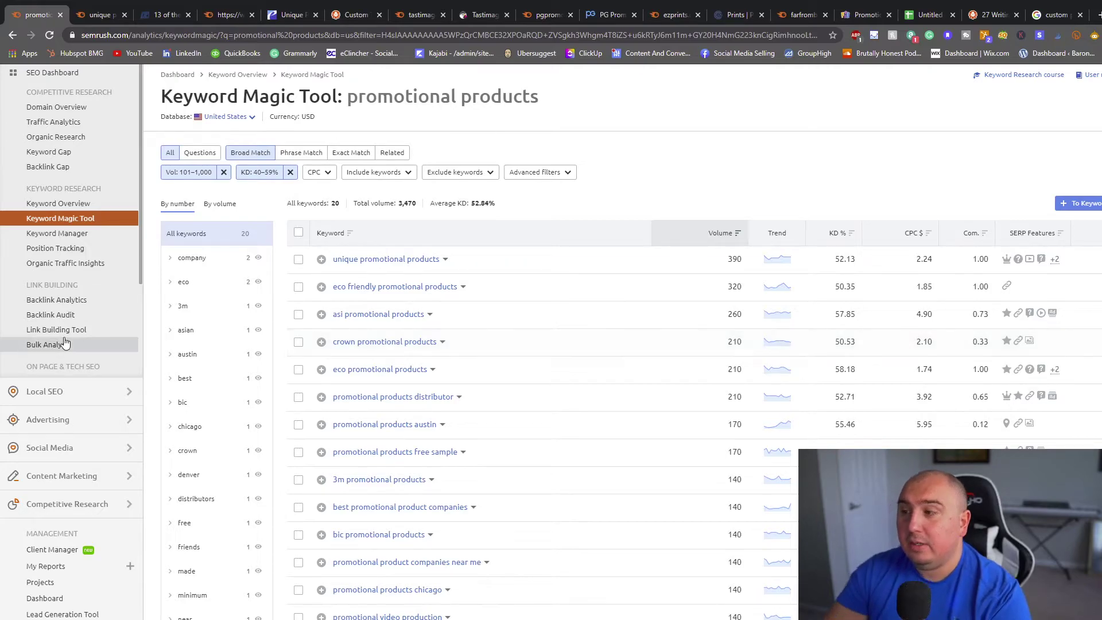
Step: Switch to the Google Sheets file with the combined keyword exports and rename the spreadsheet as Competitors
{"action": "left_click", "coordinate": [932, 16]}
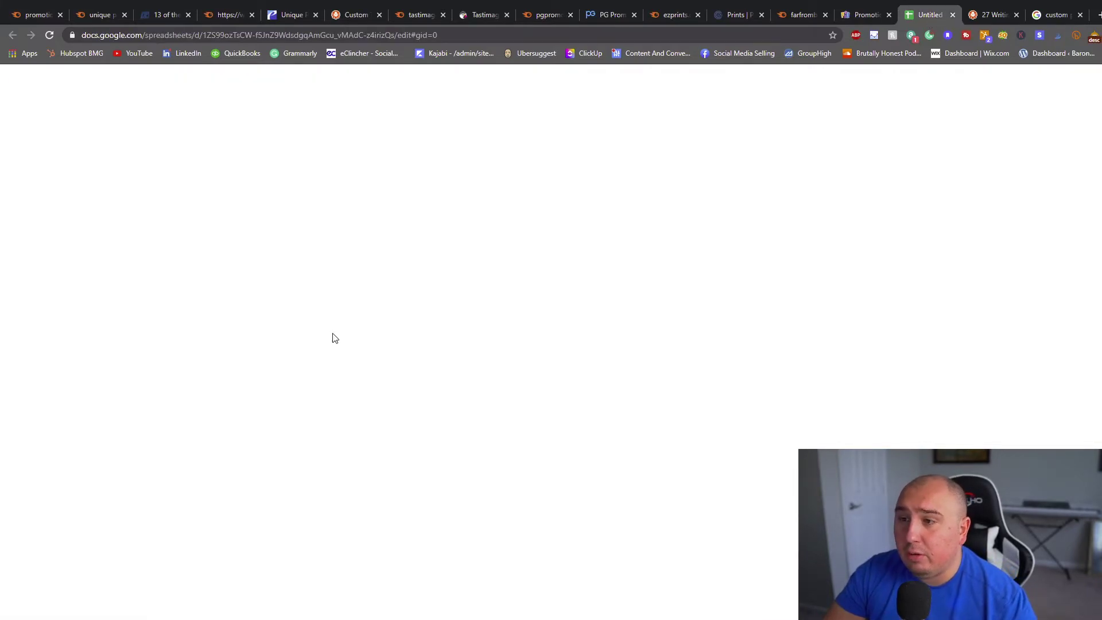
{"action": "left_click", "coordinate": [117, 78]}
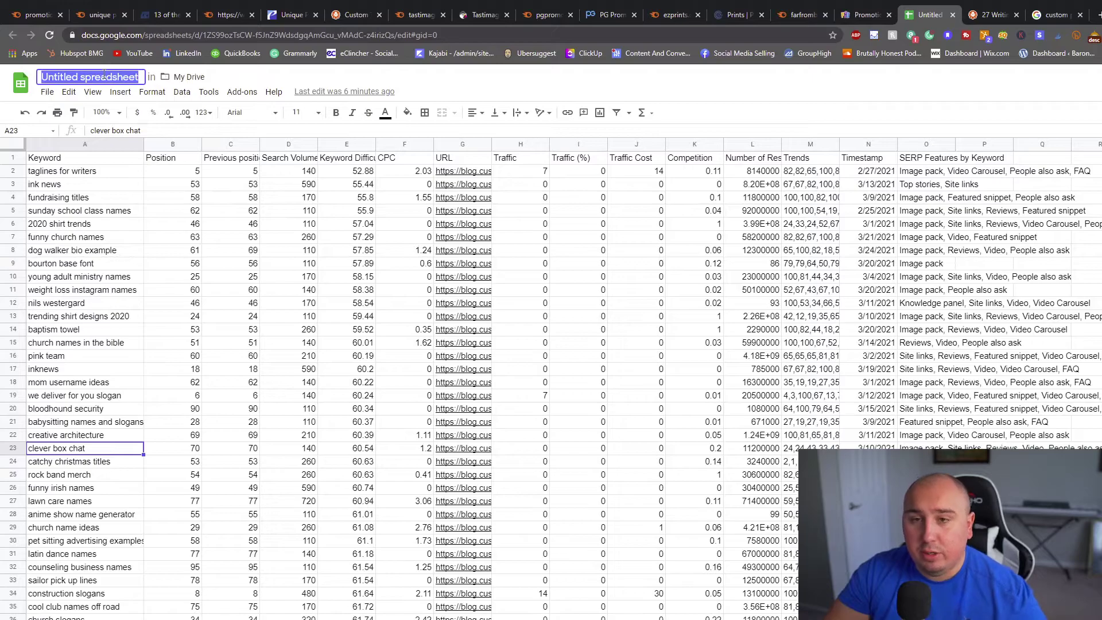
{"action": "type", "text": "Competitors"}
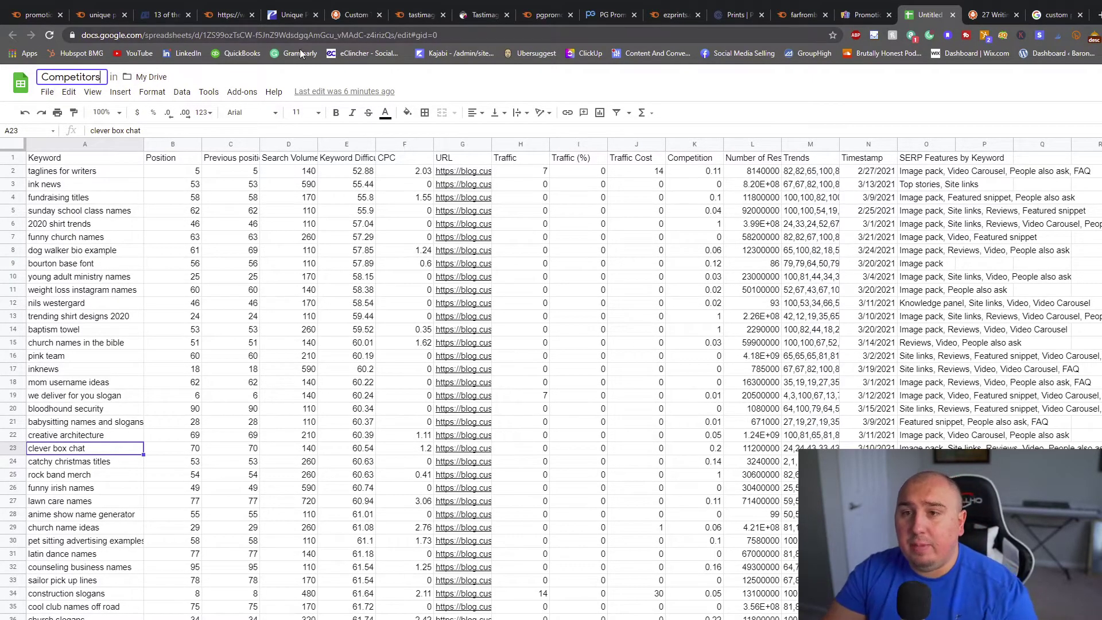
{"action": "key", "text": "Return"}
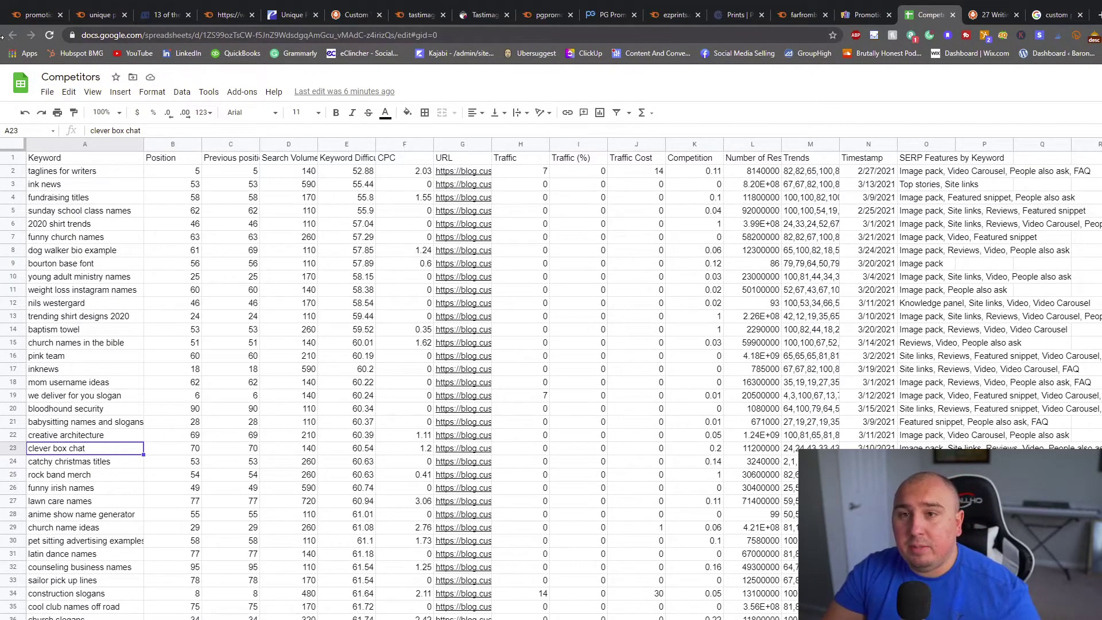
Step: Go back to the Keyword Magic Tool and filter the keywords to a custom volume range of 100 to 5,000
{"action": "left_click", "coordinate": [41, 15]}
{"action": "left_click", "coordinate": [101, 15]}
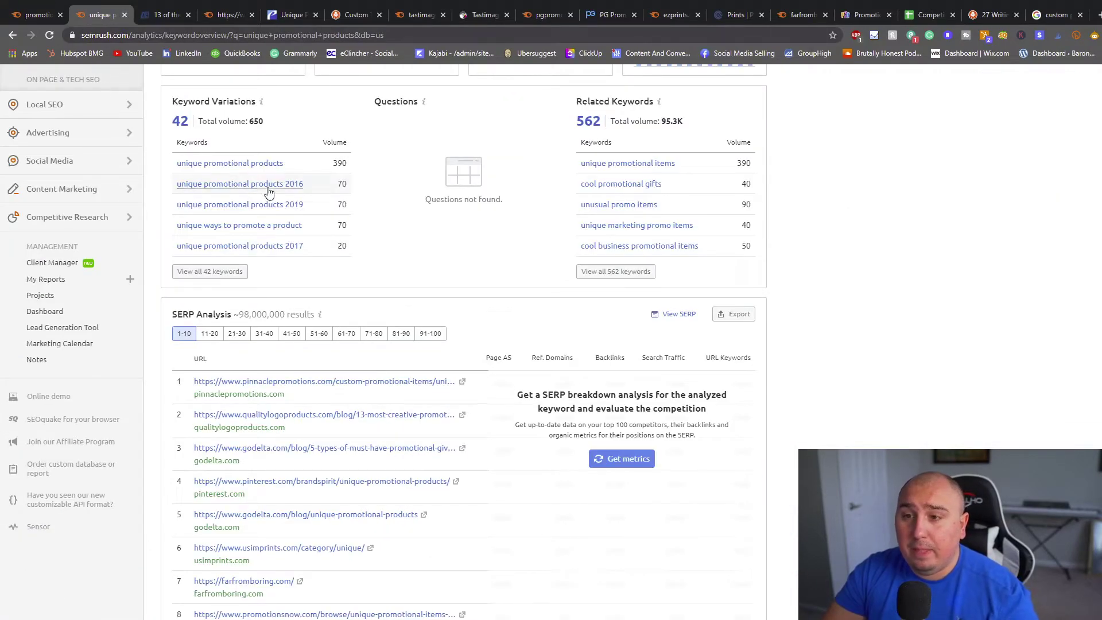
{"action": "left_click", "coordinate": [40, 17]}
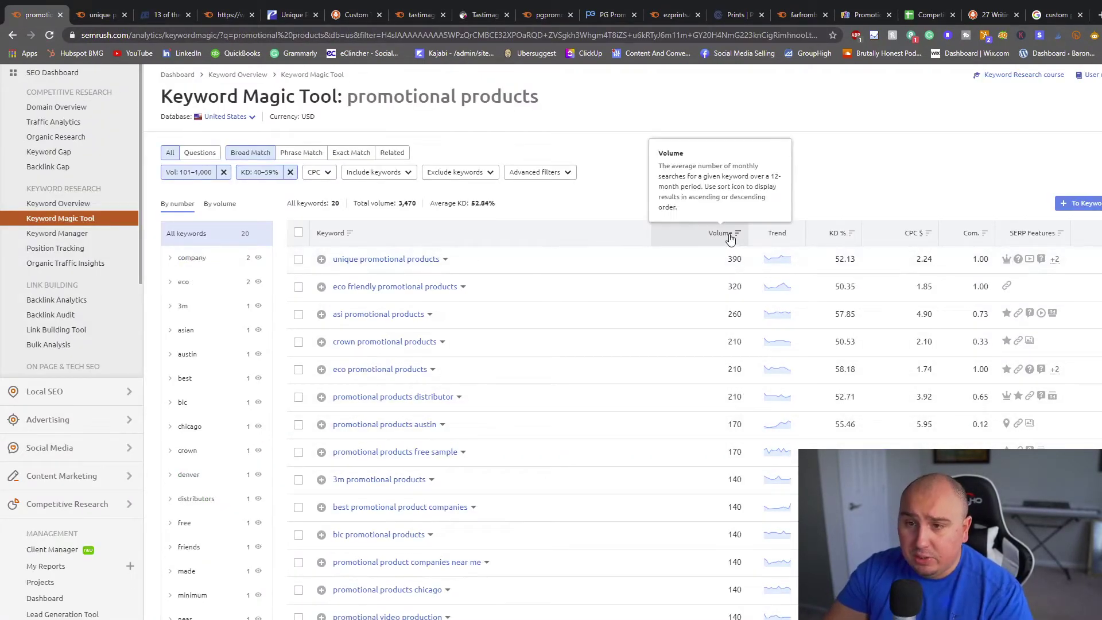
{"action": "left_click", "coordinate": [205, 174]}
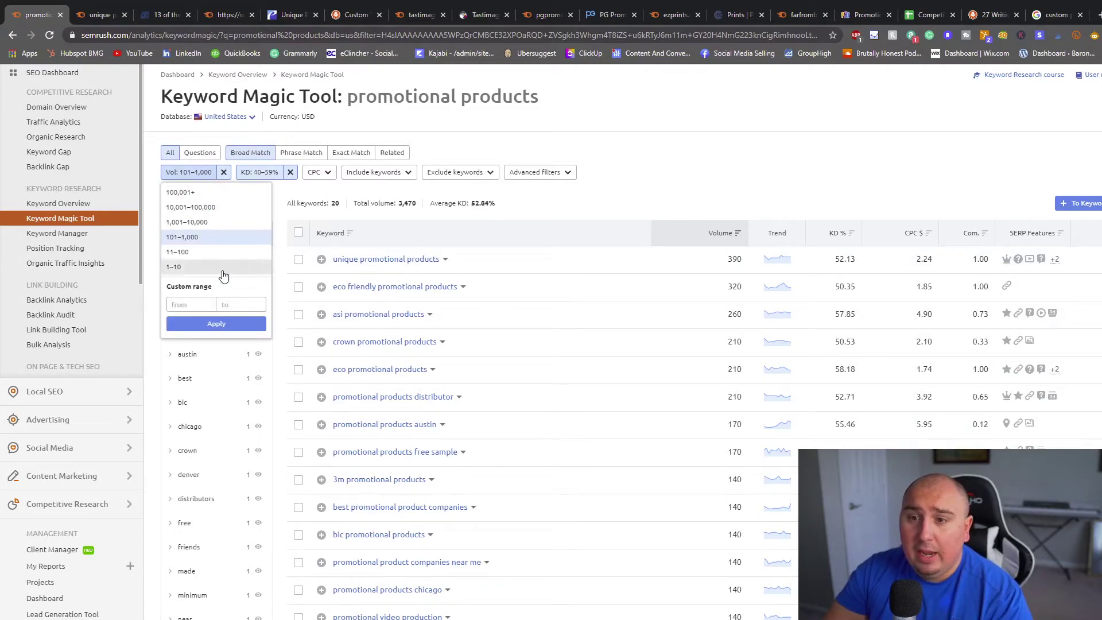
{"action": "left_click", "coordinate": [194, 304]}
{"action": "type", "text": "100"}
{"action": "key", "text": "Tab"}
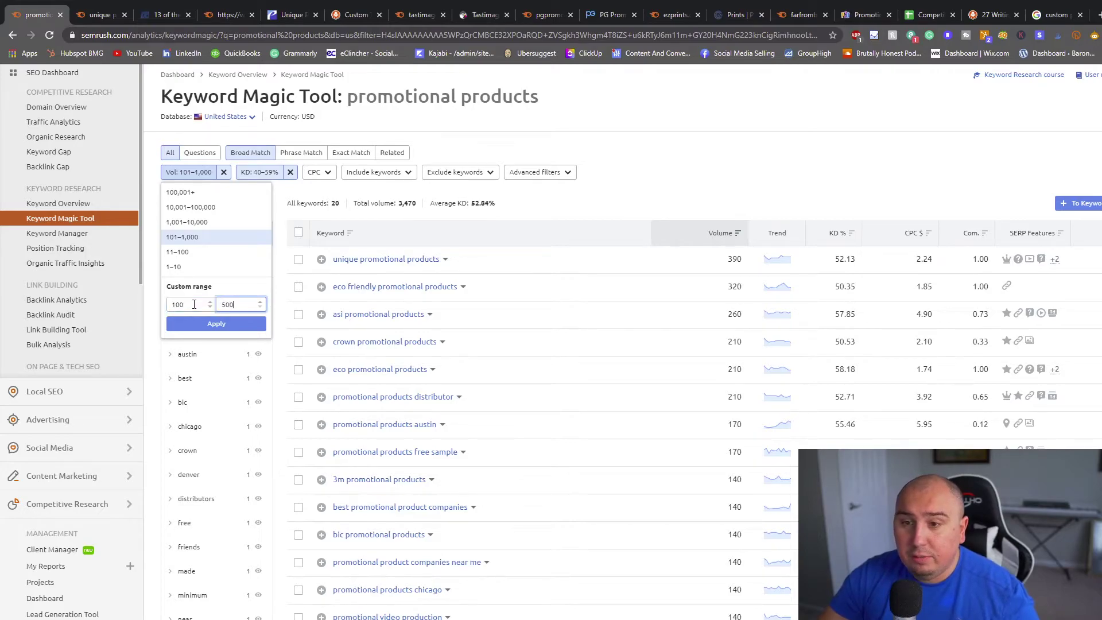
{"action": "left_click", "coordinate": [212, 324]}
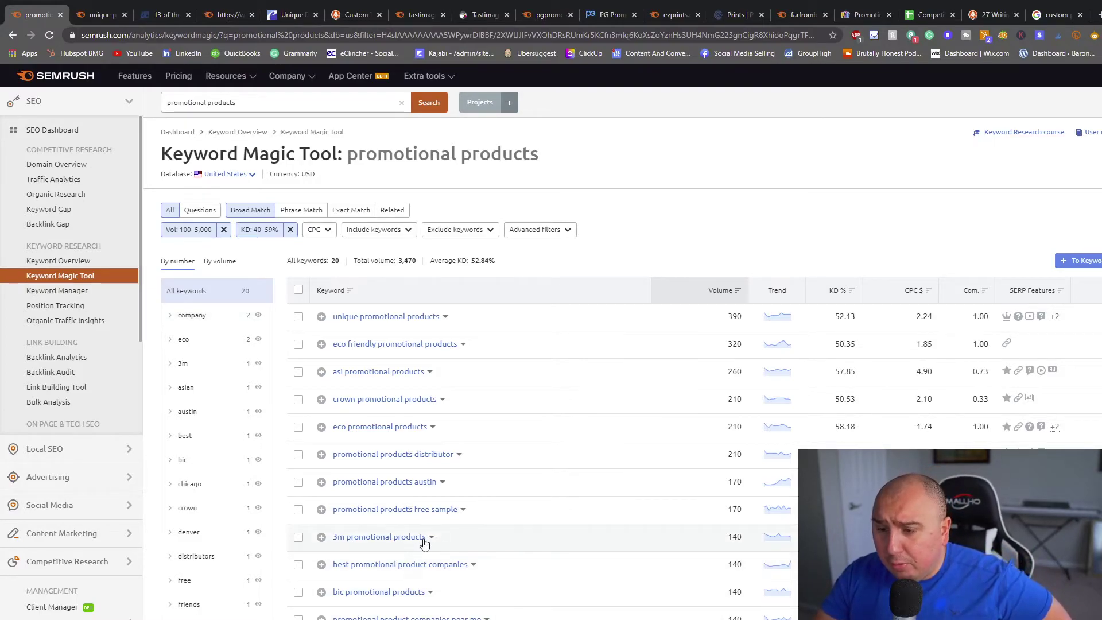
Step: Look through the volume-filtered promotional products keywords and select all of them
{"action": "scroll", "coordinate": [431, 542], "scroll_direction": "down", "scroll_amount": 3}
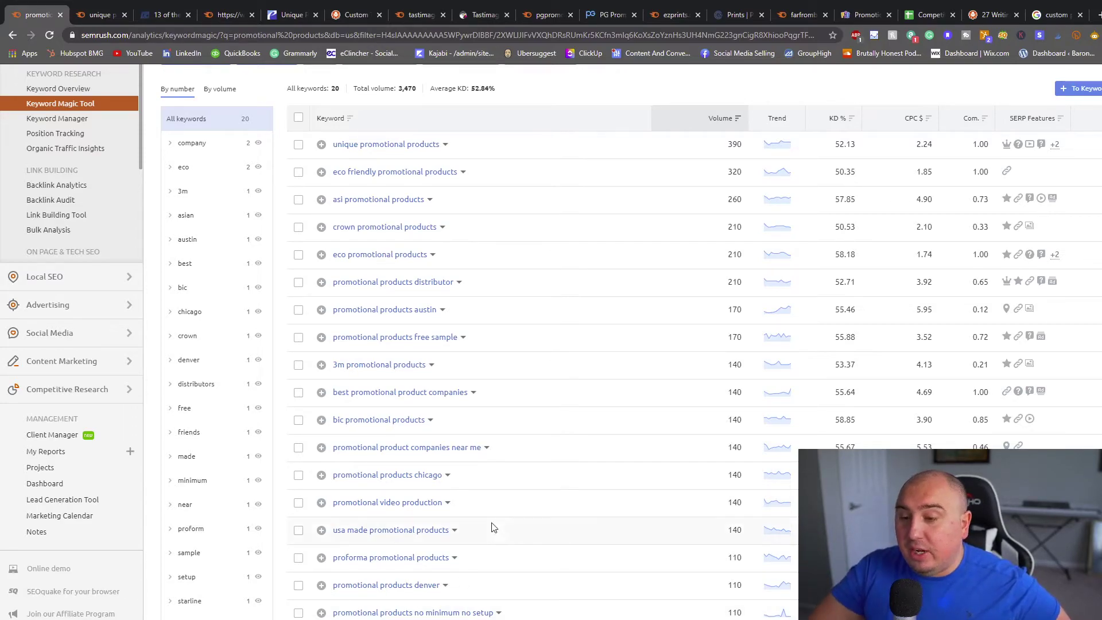
{"action": "scroll", "coordinate": [489, 611], "scroll_direction": "up", "scroll_amount": 1}
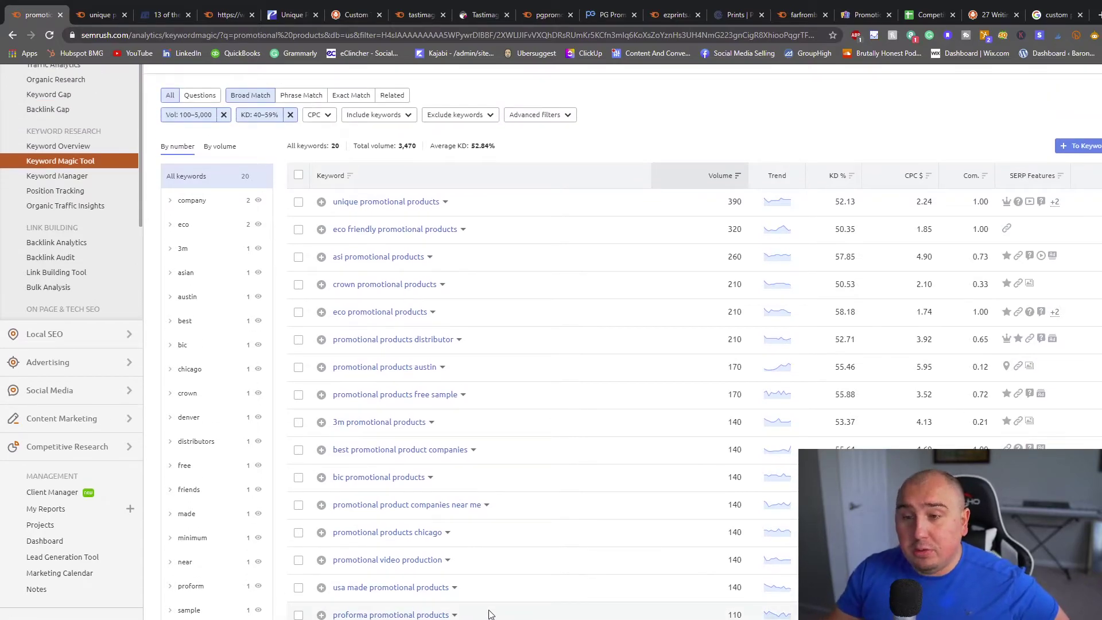
{"action": "scroll", "coordinate": [456, 499], "scroll_direction": "up", "scroll_amount": 2}
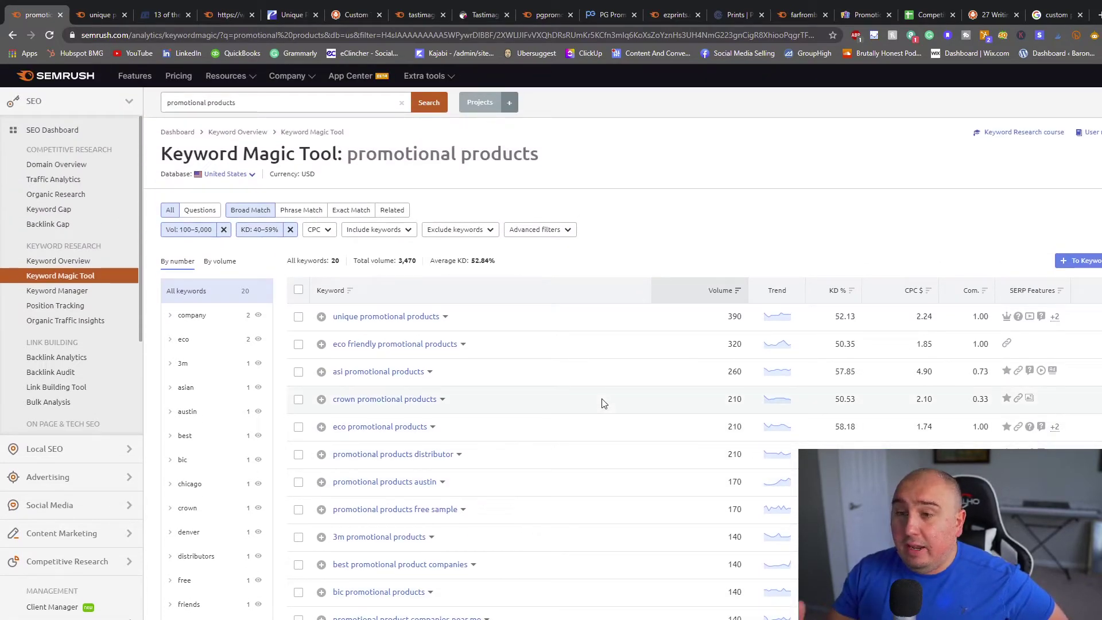
{"action": "left_click", "coordinate": [299, 291]}
{"action": "left_click", "coordinate": [1101, 261]}
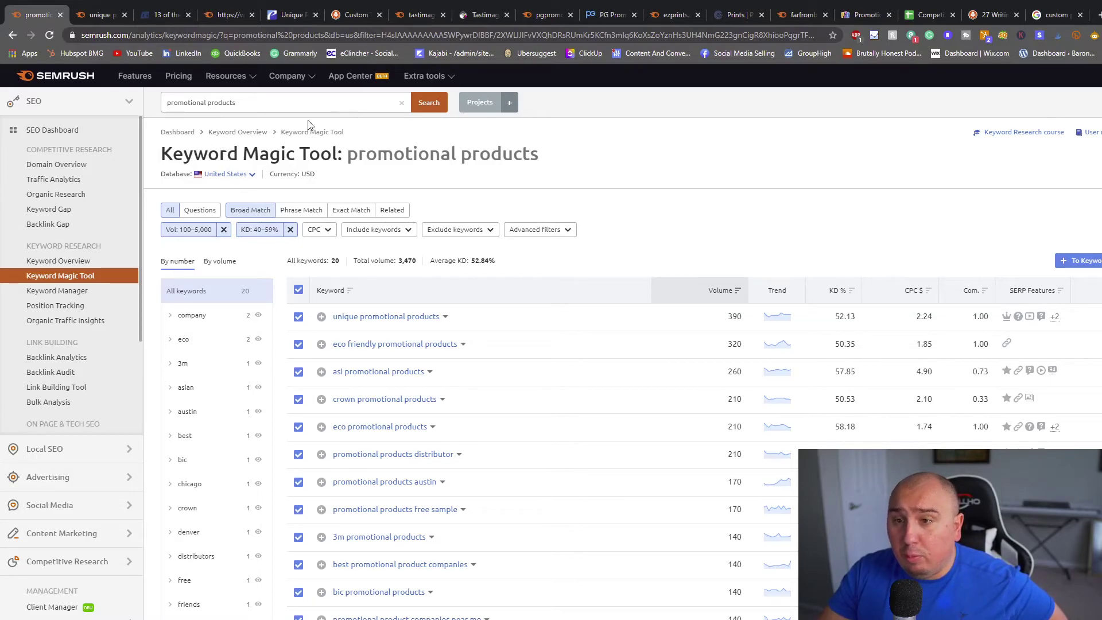
Step: Set the Keyword Difficulty filter to a custom range of 1 to 60%
{"action": "left_click", "coordinate": [252, 231]}
{"action": "left_click", "coordinate": [268, 335]}
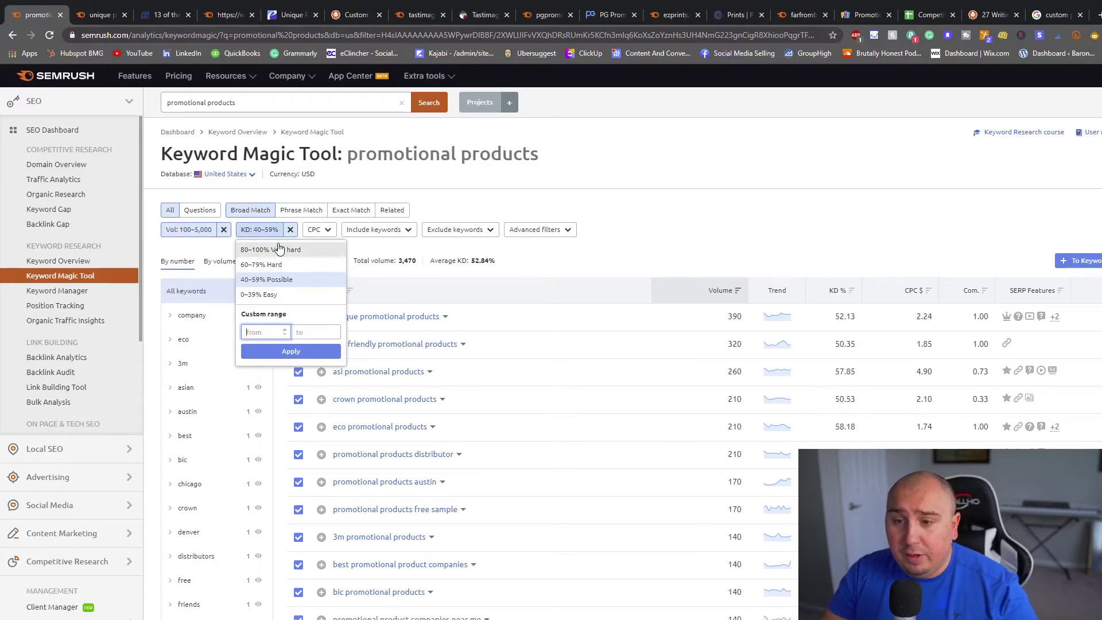
{"action": "key", "text": "Tab"}
{"action": "type", "text": "5"}
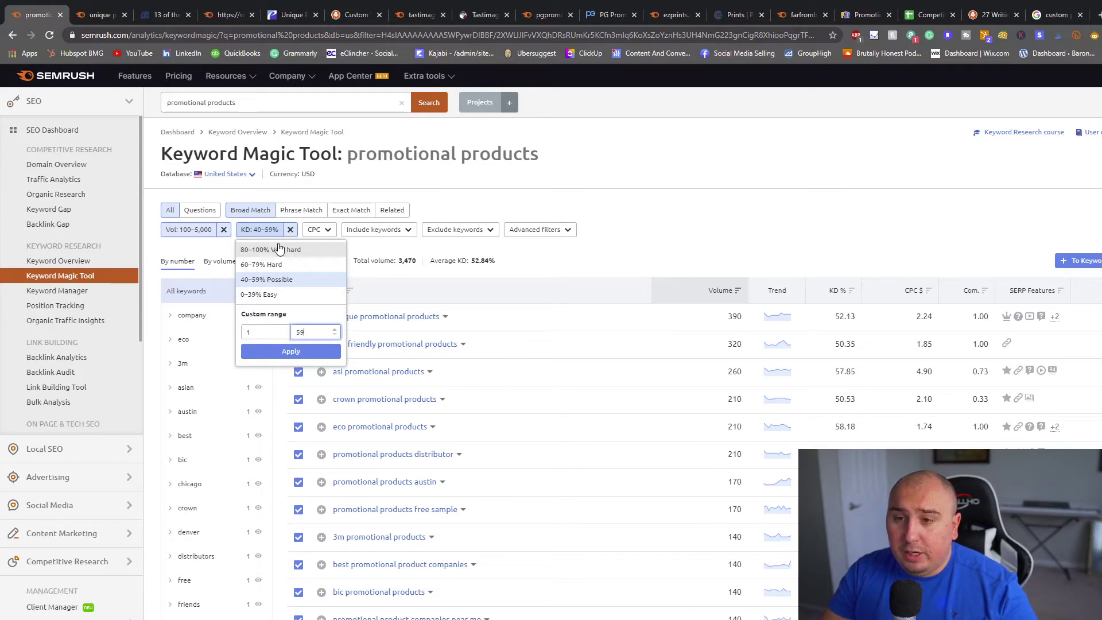
{"action": "key", "text": "BackSpace"}
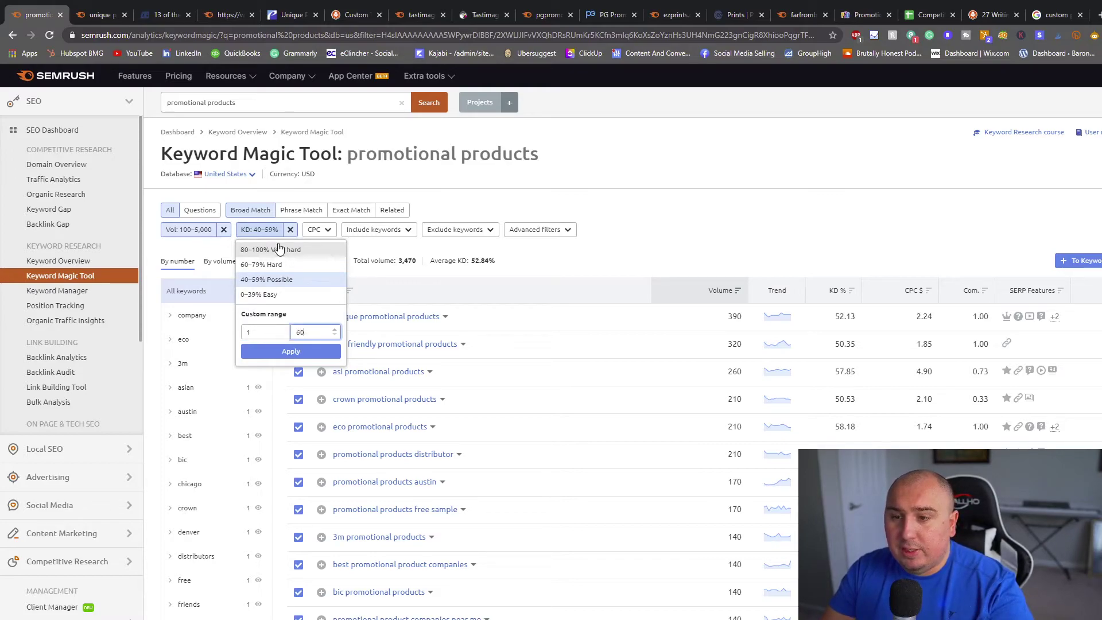
{"action": "type", "text": "60"}
{"action": "key", "text": "Return"}
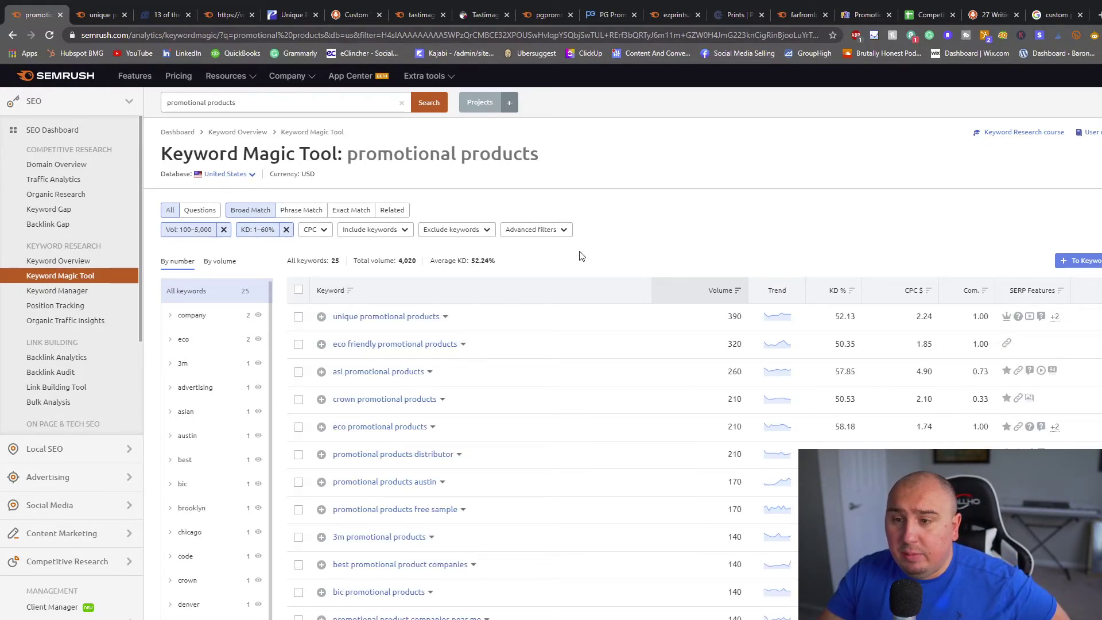
Step: Look through the keyword list filtered by the new difficulty range for usable promotional products topics
{"action": "scroll", "coordinate": [566, 337], "scroll_direction": "down", "scroll_amount": 6}
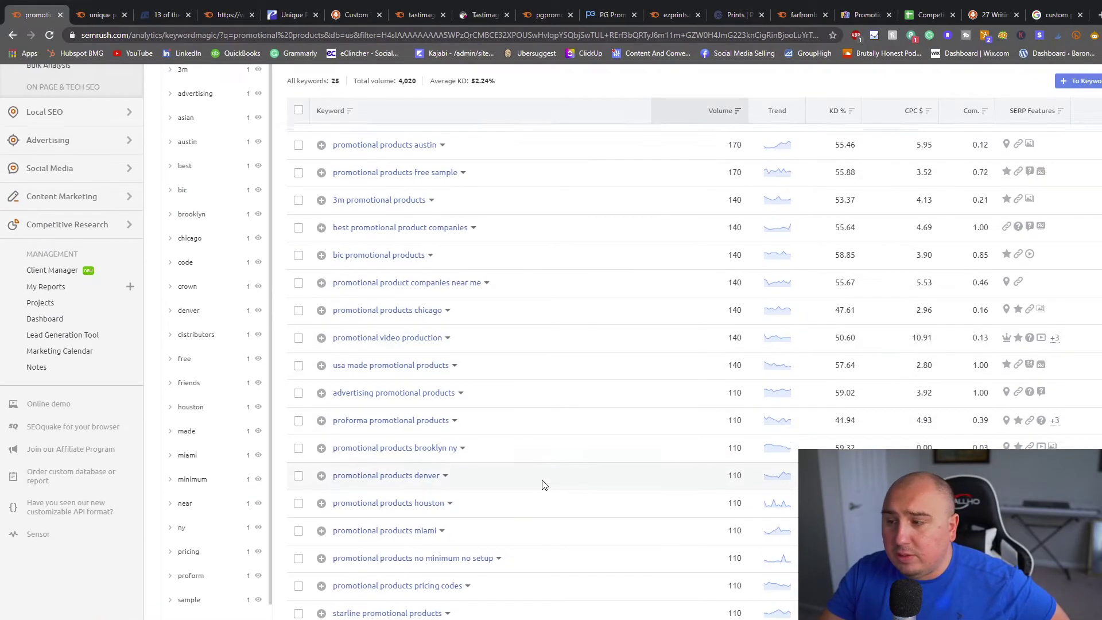
{"action": "scroll", "coordinate": [534, 470], "scroll_direction": "up", "scroll_amount": 3}
{"action": "scroll", "coordinate": [534, 465], "scroll_direction": "up", "scroll_amount": 3}
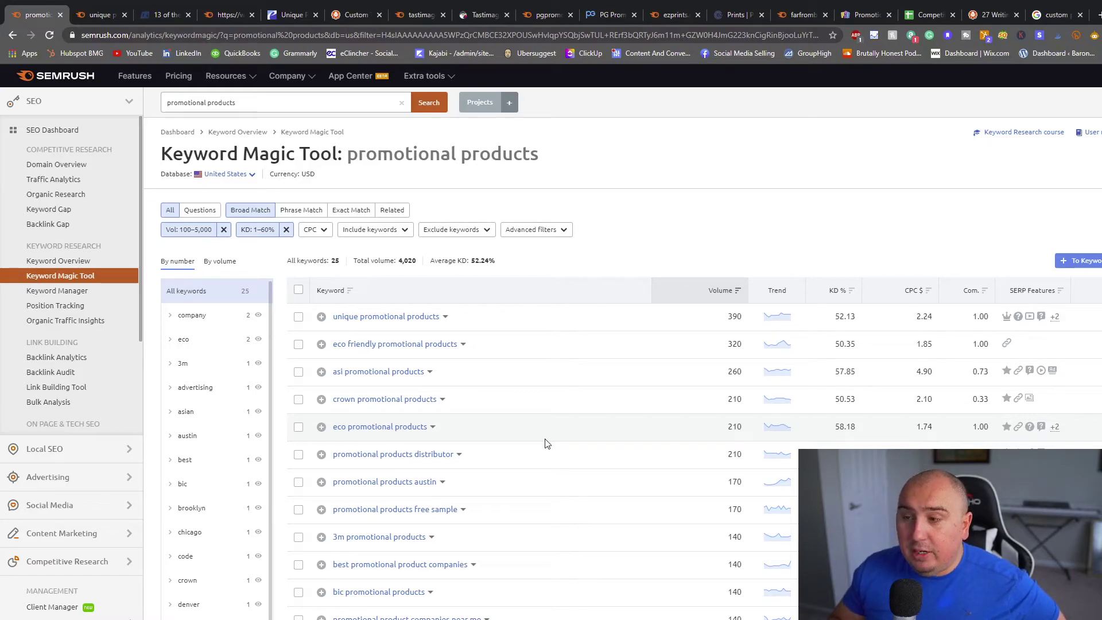
{"action": "scroll", "coordinate": [563, 443], "scroll_direction": "down", "scroll_amount": 3}
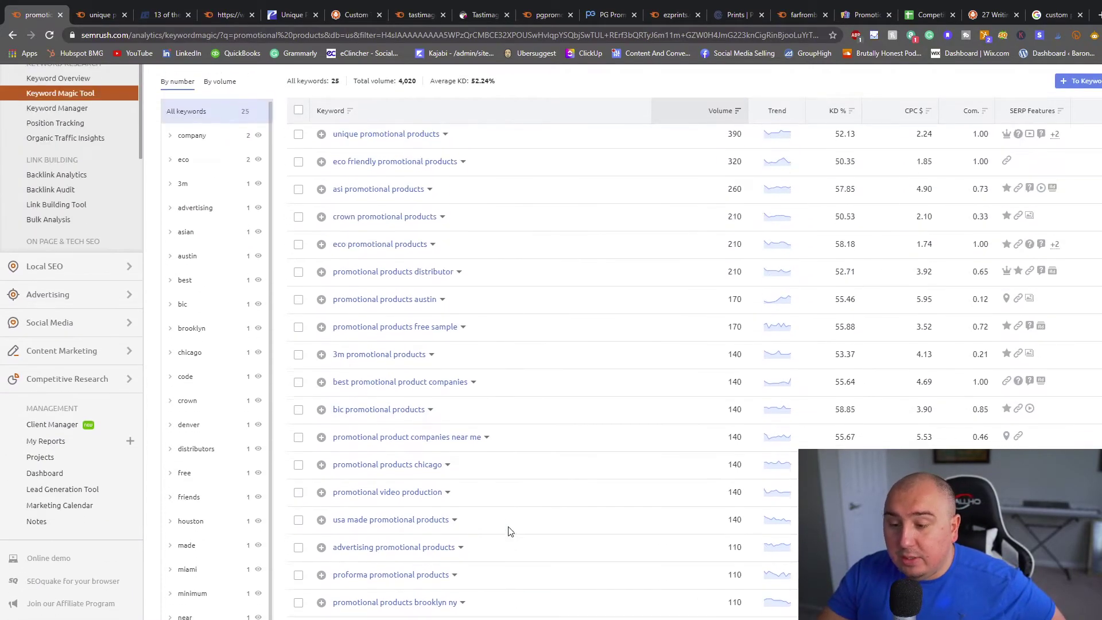